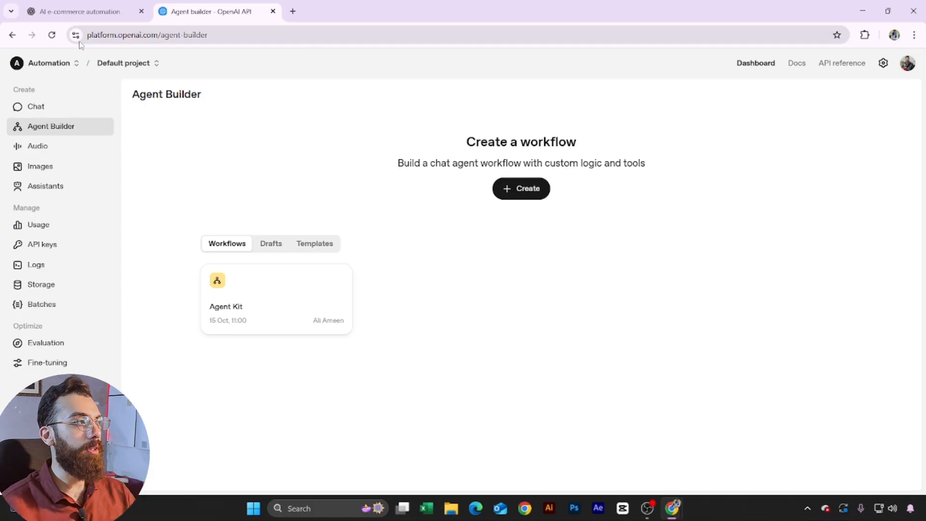
Step: Browse the drafts and templates, then start a new workflow from the customer service template
click(267, 245)
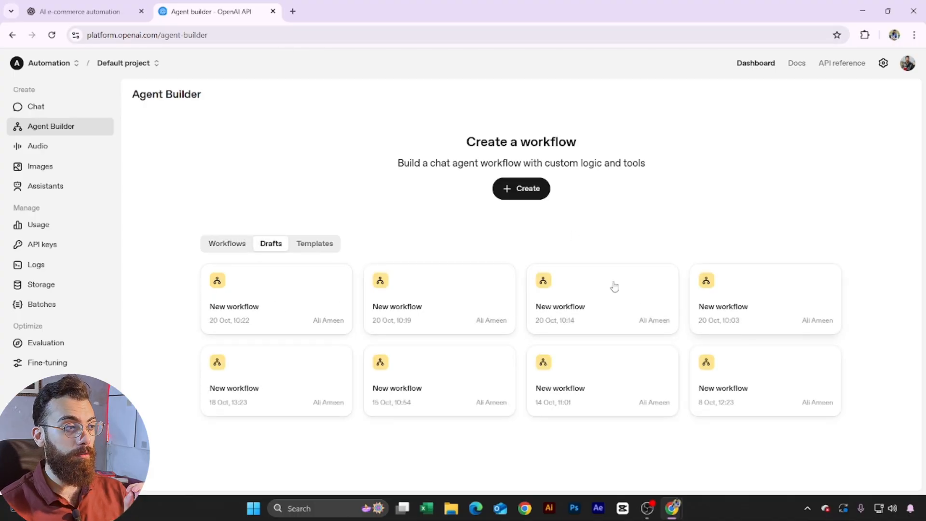
click(313, 243)
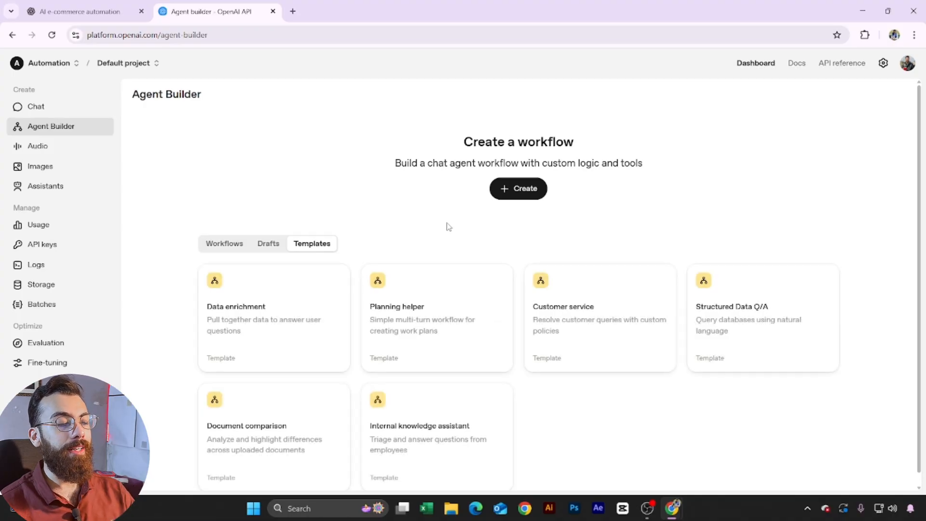
scroll(531, 337, down, 1)
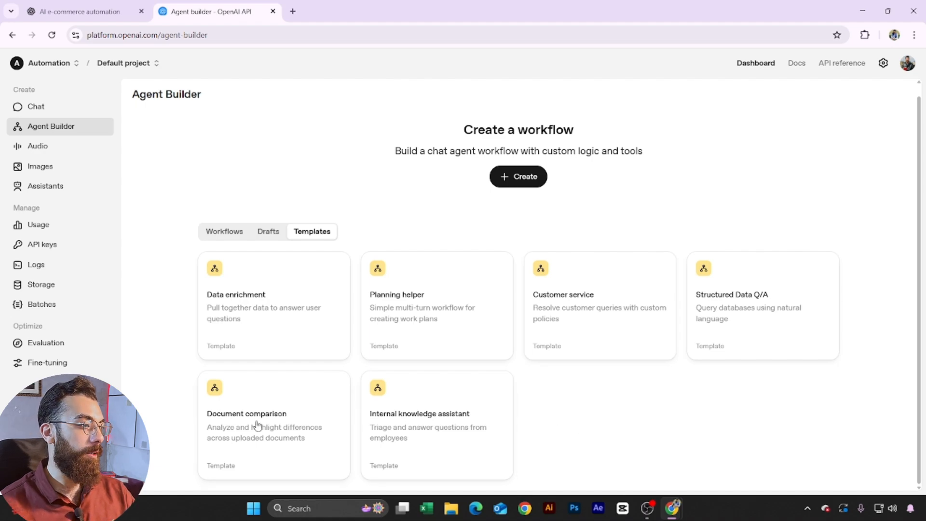
click(589, 312)
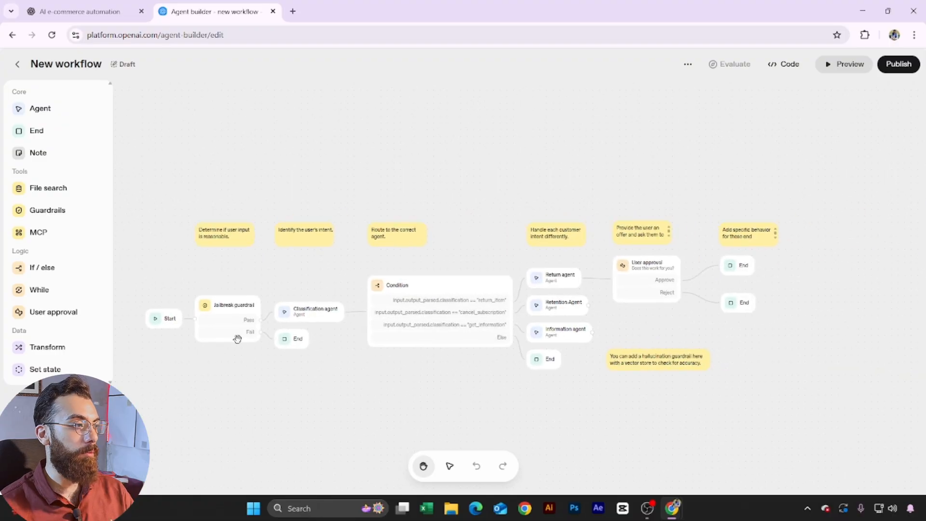
Step: Inspect the Jailbreak guardrail's settings in the template flow
drag(278, 271, 313, 273)
scroll(256, 275, up, 3)
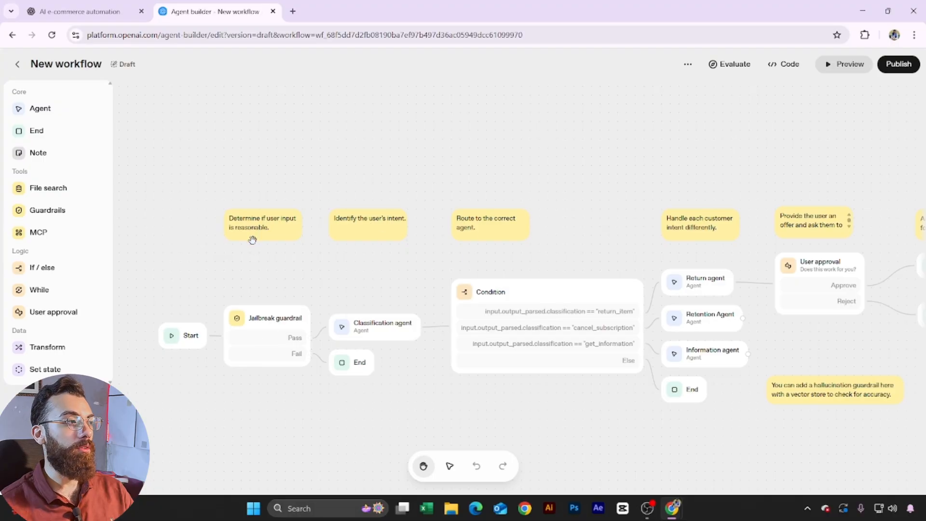
click(261, 322)
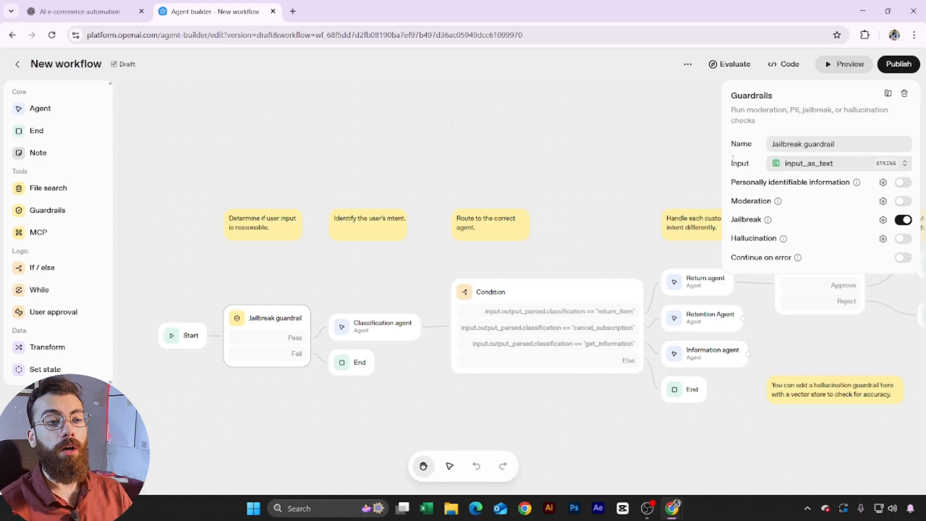
click(386, 335)
Step: Review the Classification agent's settings, then return to the saved workflows list
click(386, 335)
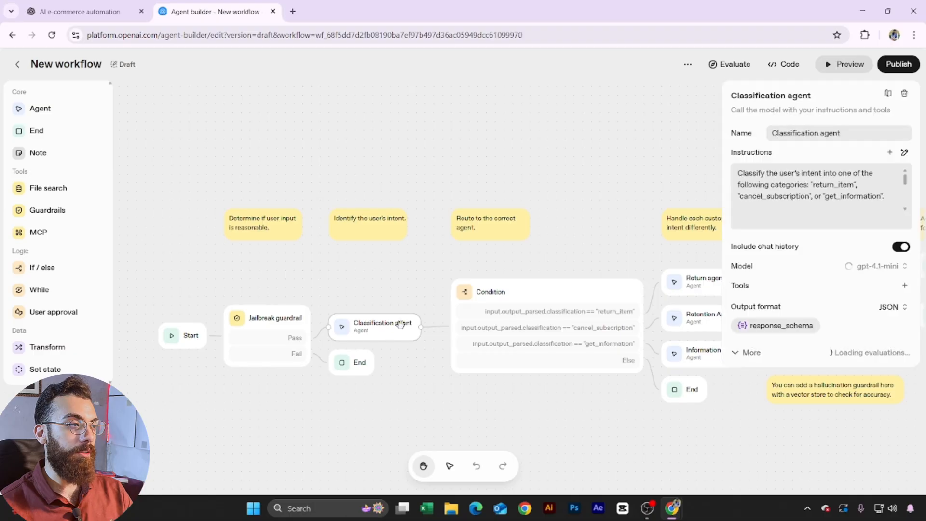
click(353, 234)
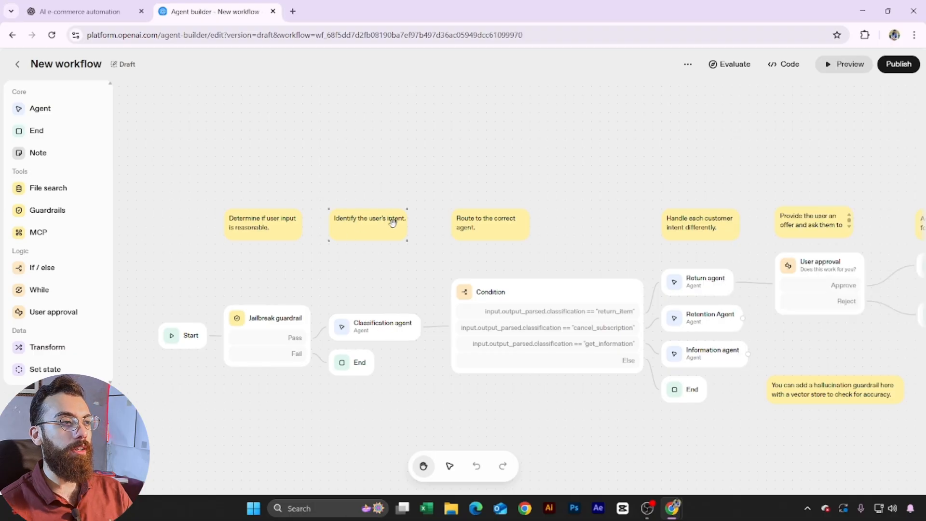
click(375, 331)
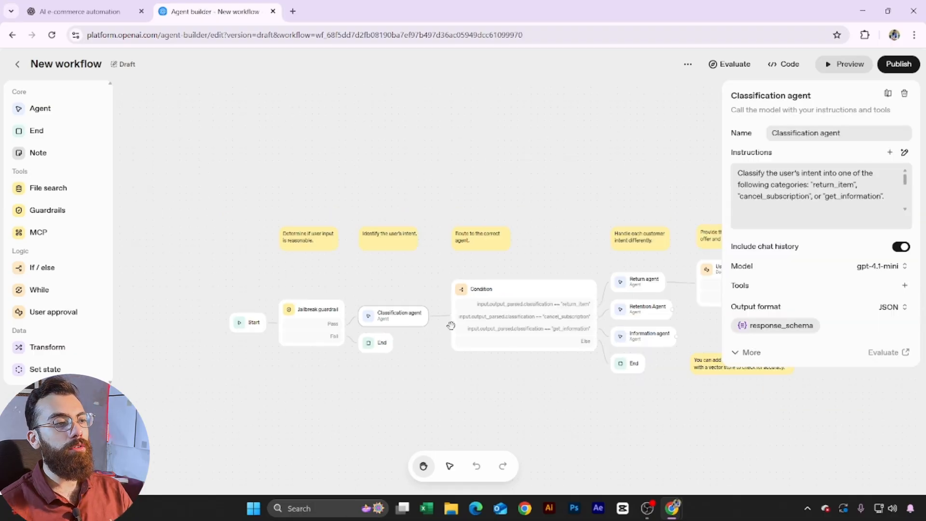
click(500, 404)
scroll(451, 379, down, 3)
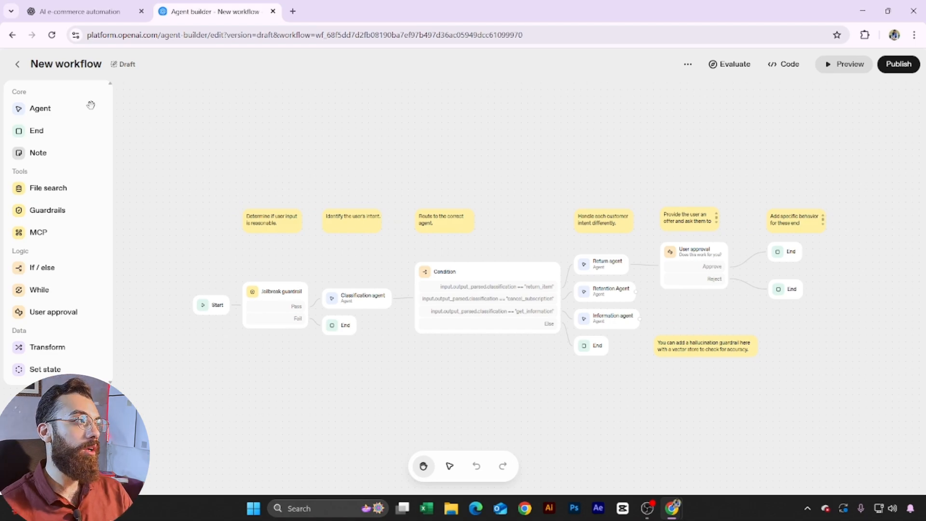
click(17, 64)
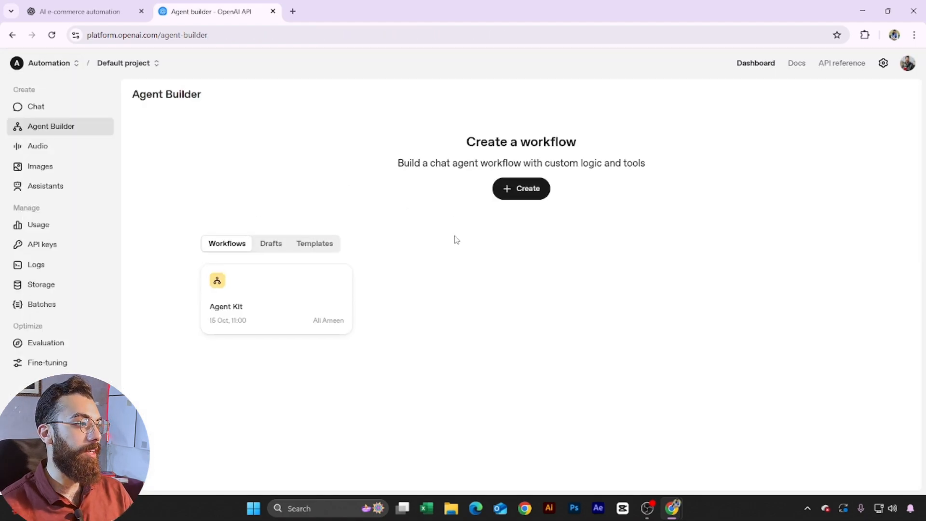
Step: Open the Agent Kit workflow and review the Main Agent, If / else and Car Expert Agent settings
click(265, 310)
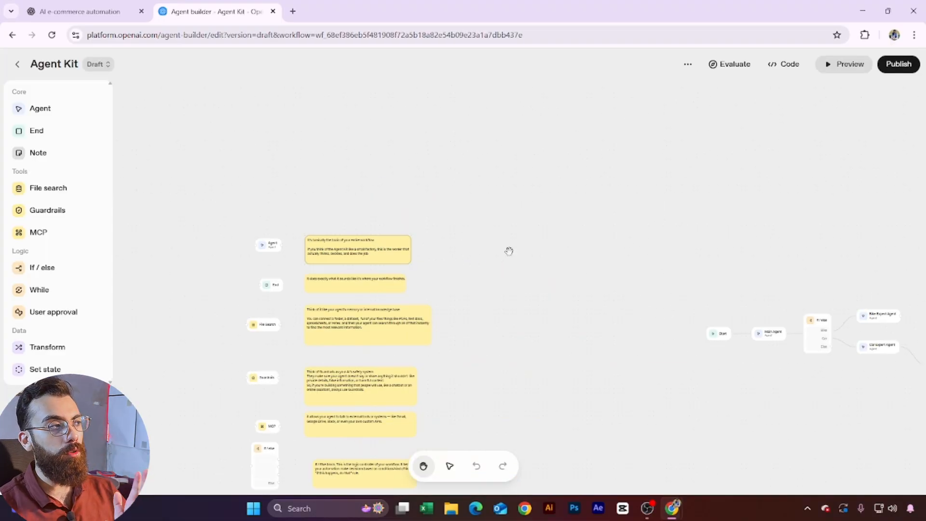
click(403, 255)
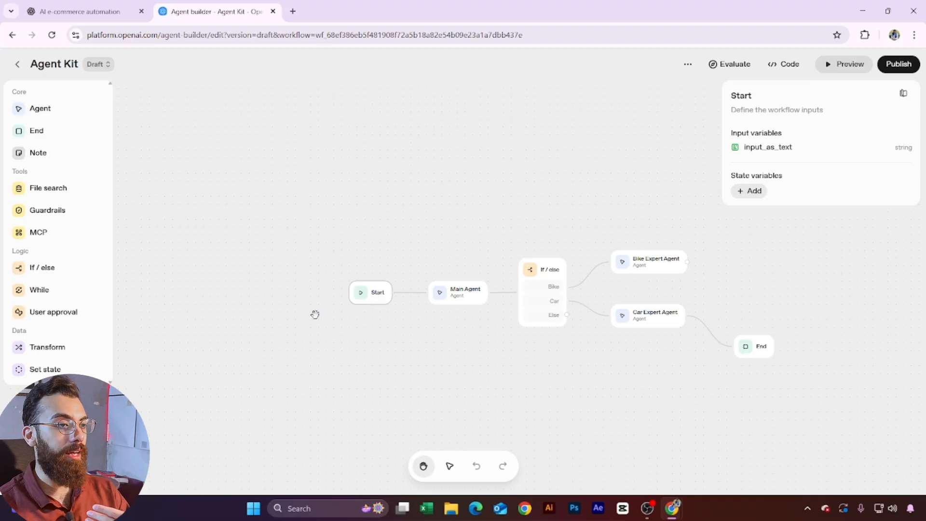
scroll(592, 382, up, 1)
drag(592, 383, 471, 363)
click(306, 262)
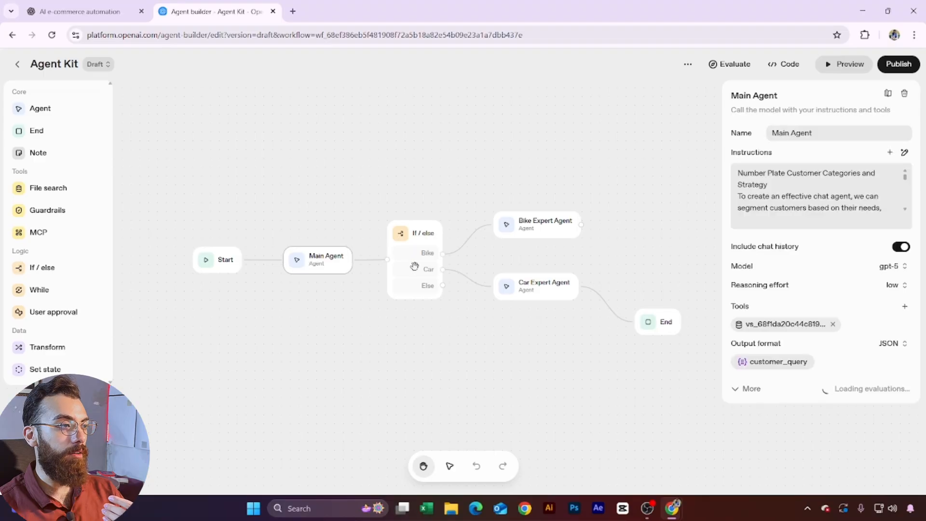
click(416, 264)
click(511, 289)
click(252, 308)
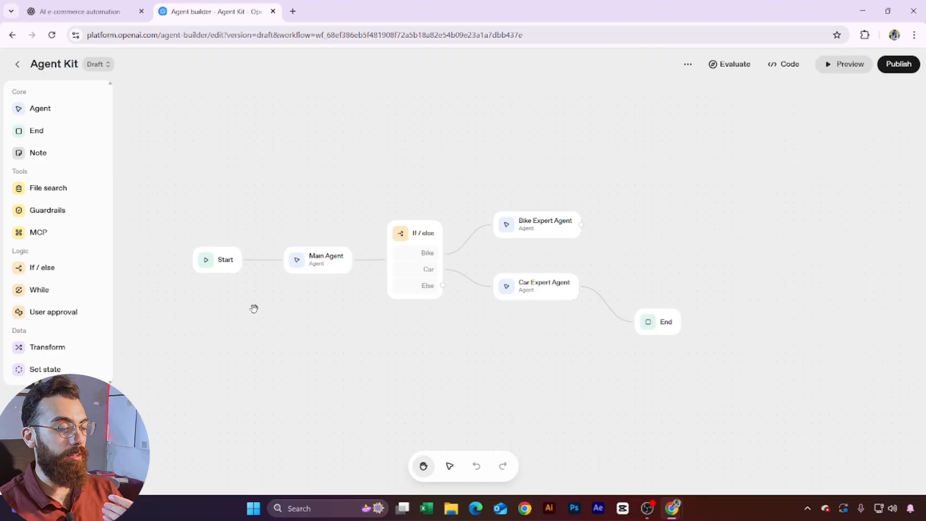
Step: Bring the explanatory notes into view and add a new gpt-5 Agent node to the canvas
drag(252, 308, 443, 348)
scroll(442, 347, down, 2)
drag(244, 256, 500, 295)
scroll(511, 270, left, 3)
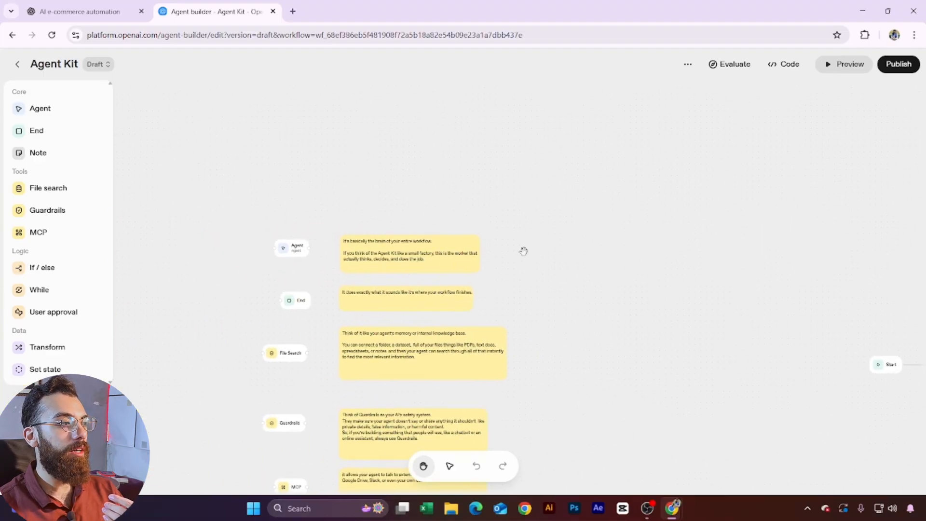
scroll(328, 256, up, 3)
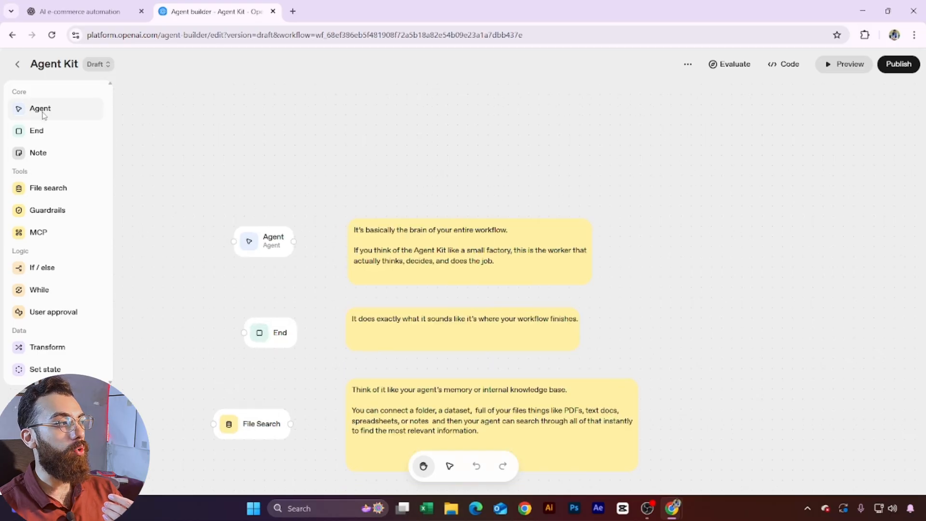
scroll(267, 256, up, 1)
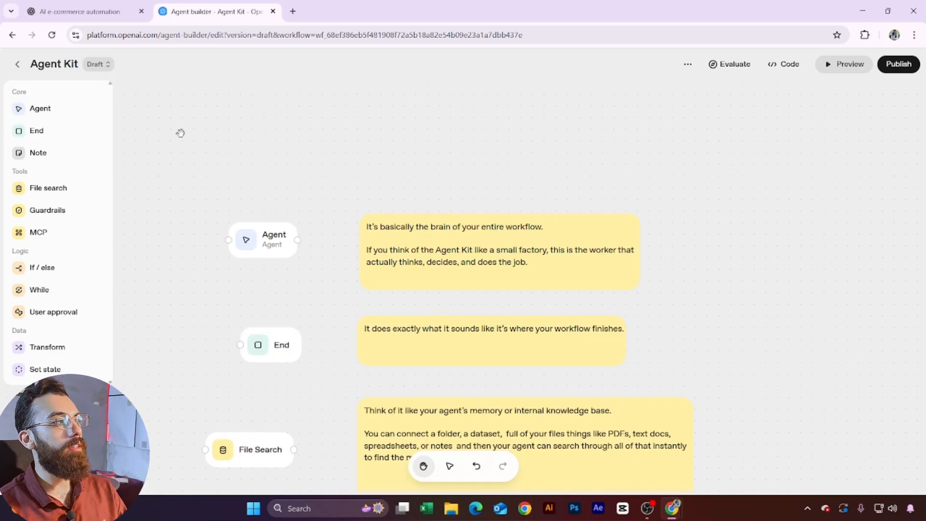
drag(32, 112, 497, 134)
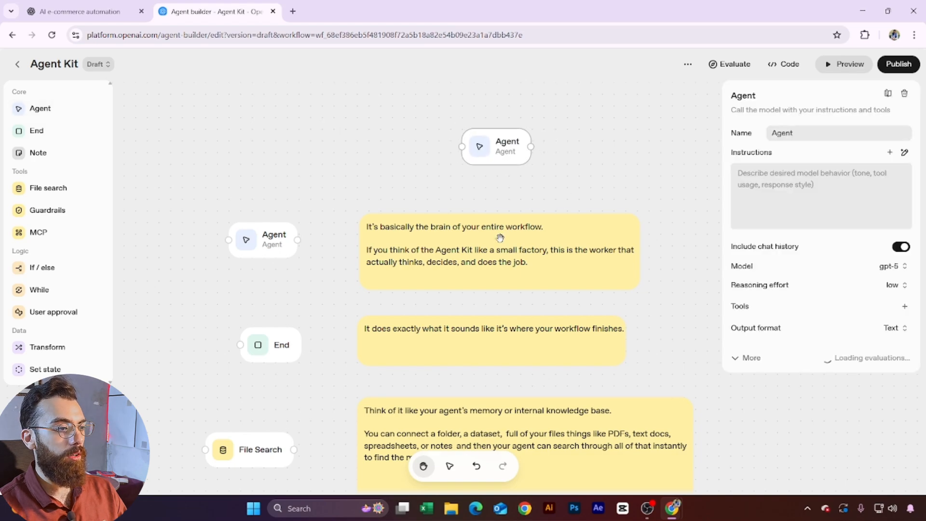
Step: Box-select the newly added Agent node and delete it
click(450, 466)
drag(399, 113, 593, 190)
key(Delete)
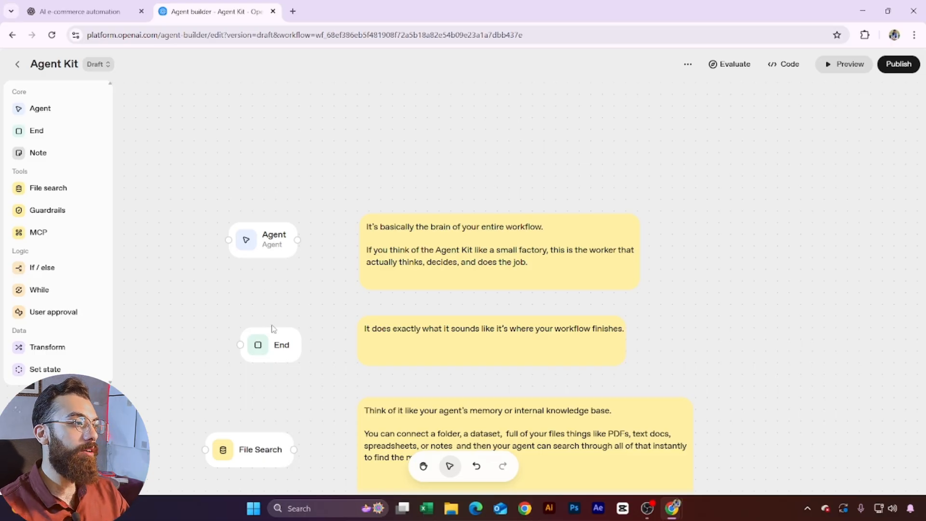
Step: Open the existing Agent node's settings and clear its instructions
click(264, 231)
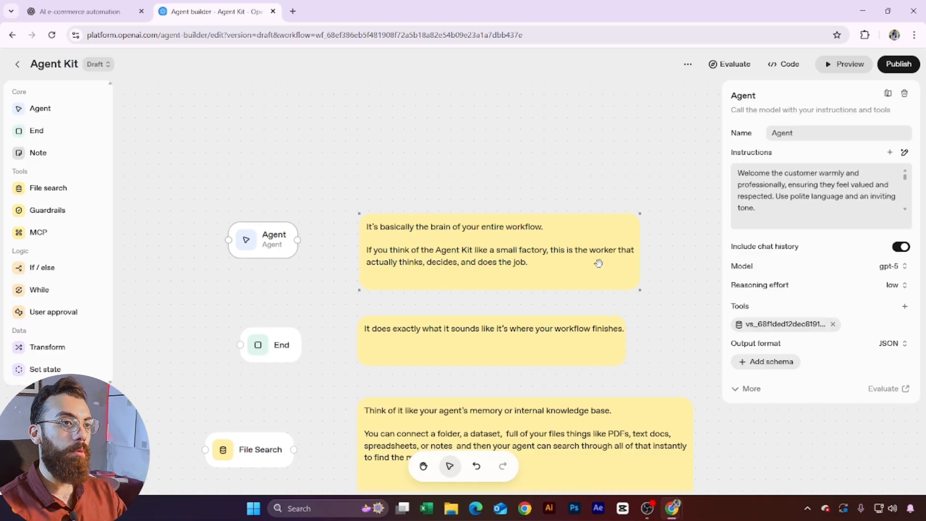
drag(795, 133, 768, 129)
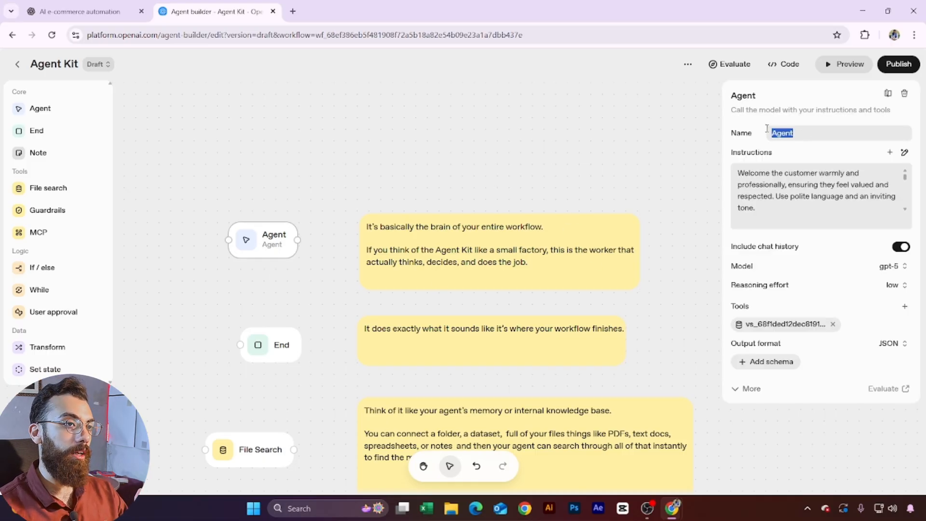
double_click(768, 202)
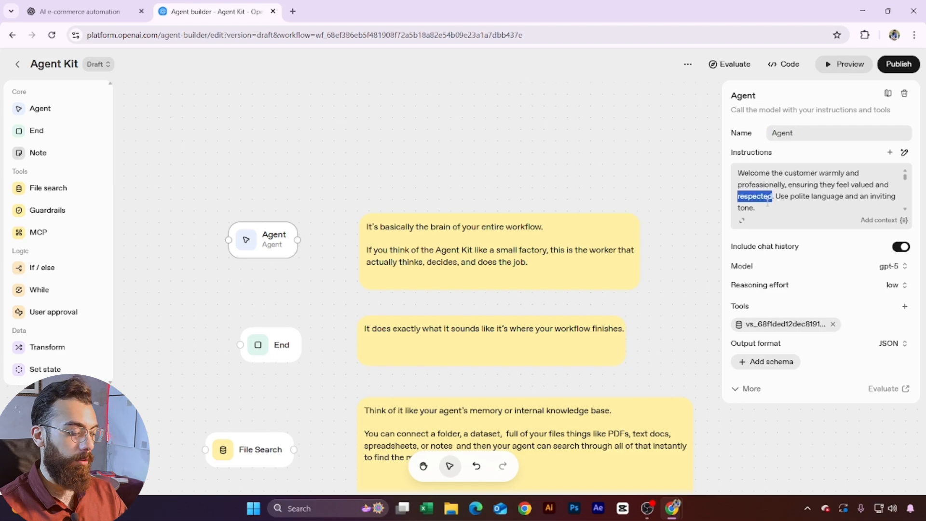
key(ctrl+Home)
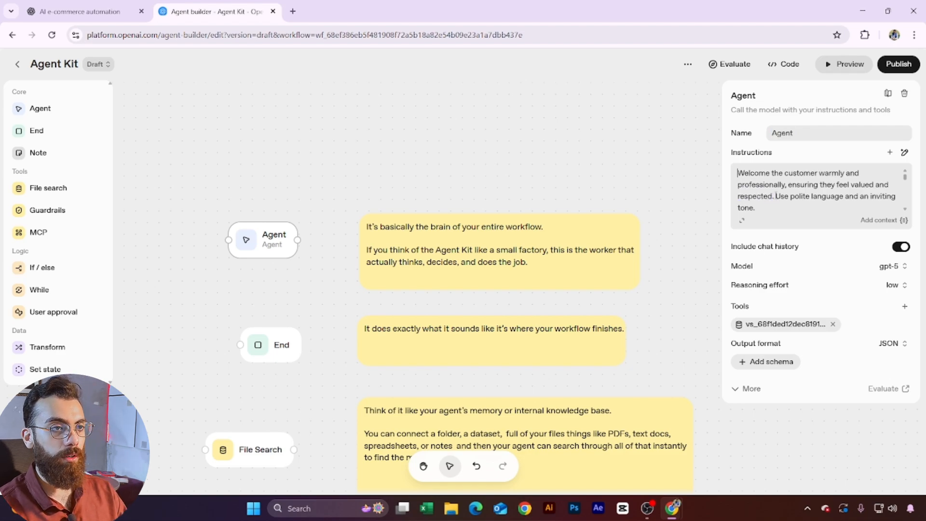
key(ctrl+a)
key(BackSpace)
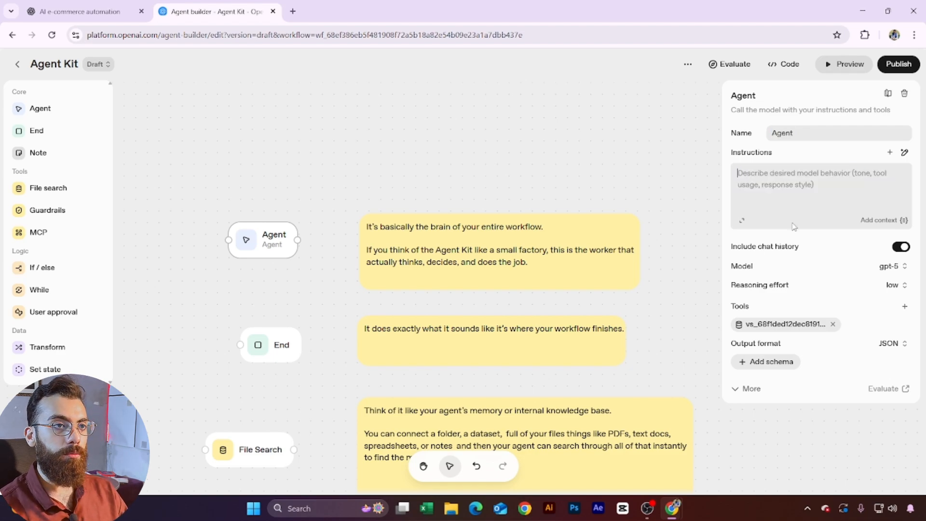
Step: Rename the agent to a person's name followed by 'Agent', ready to write instructions
click(808, 132)
key(ctrl+a)
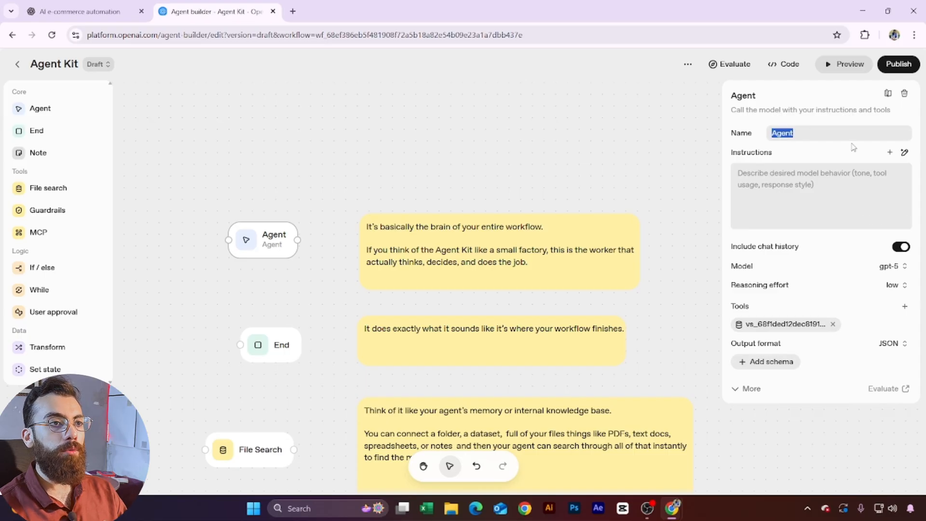
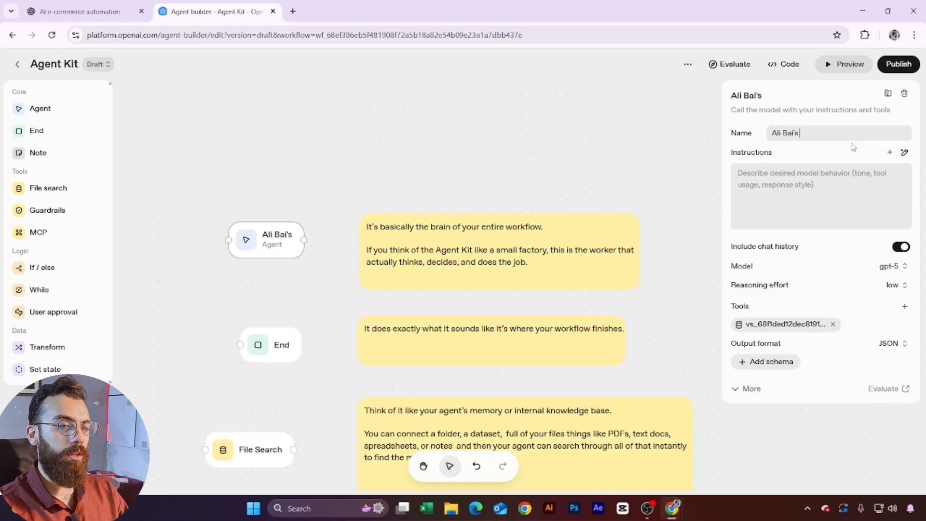
text( Agent)
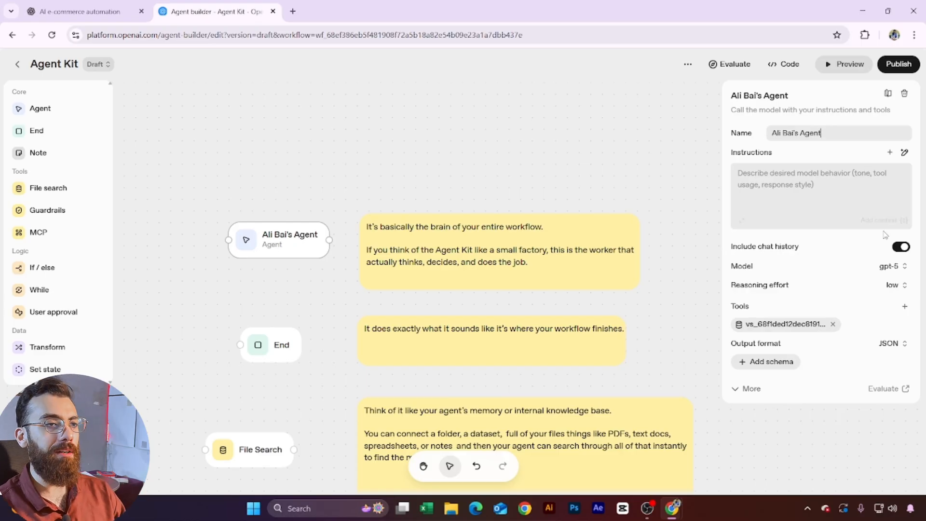
click(799, 176)
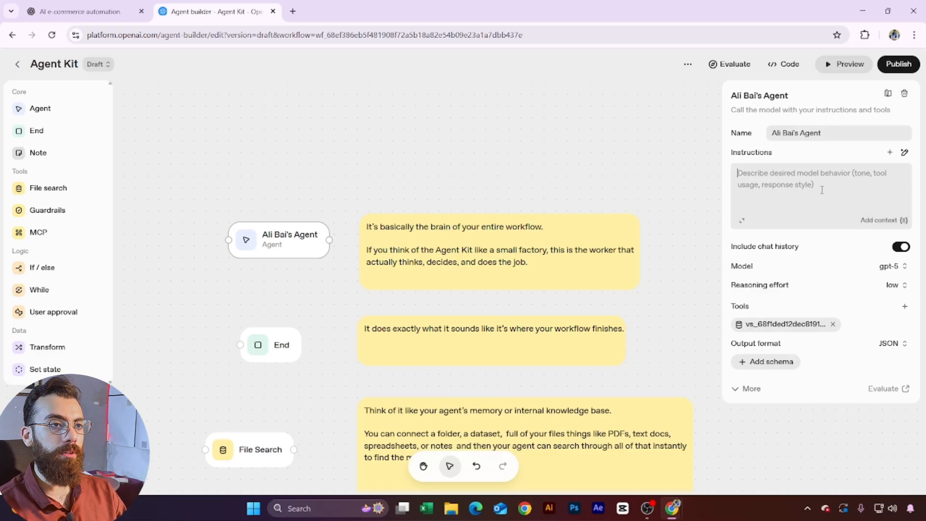
Step: Generate instructions from 'i want it to be welcoming' and review the warm greeting prompt
click(905, 153)
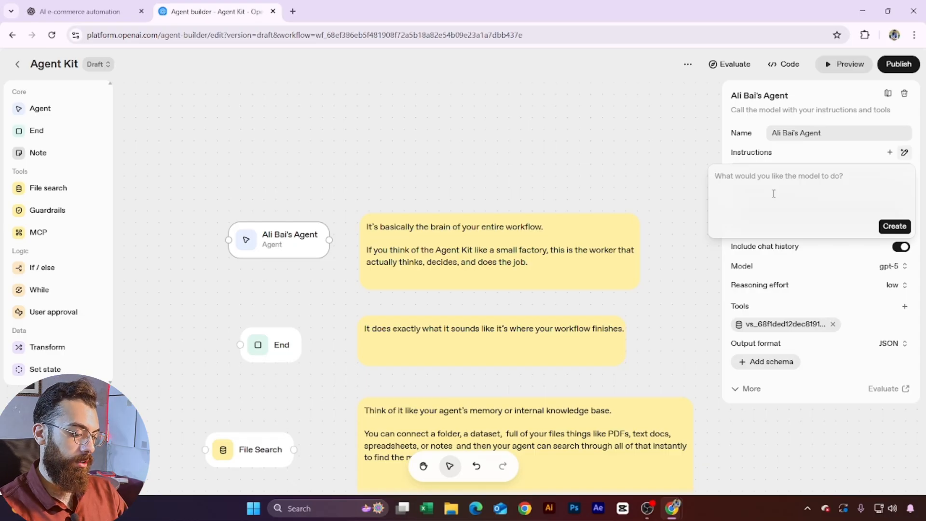
text(i want it to be e)
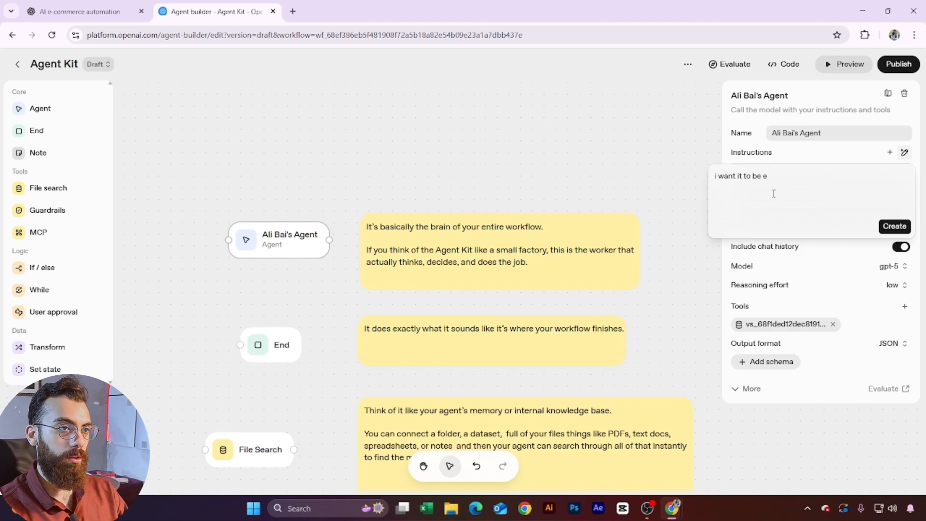
key(BackSpace)
text(welcoming)
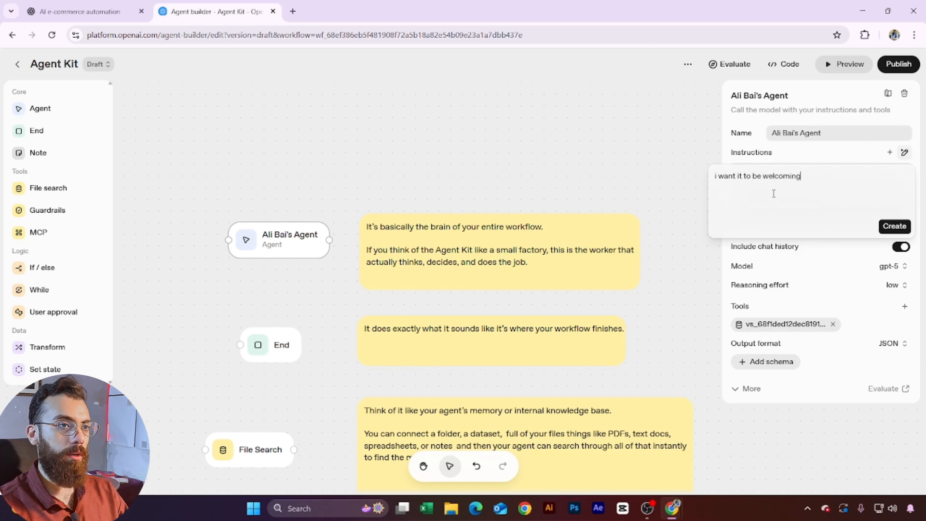
click(890, 229)
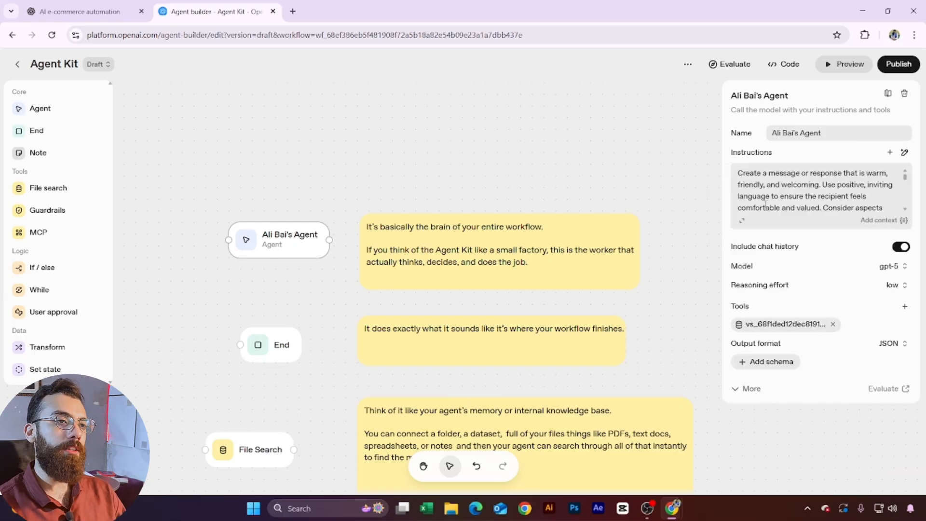
scroll(868, 204, down, 5)
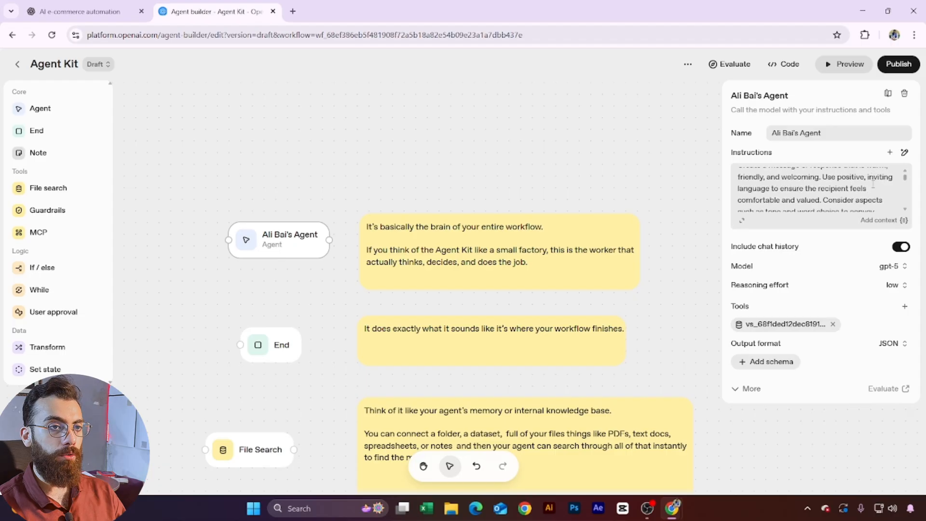
click(742, 221)
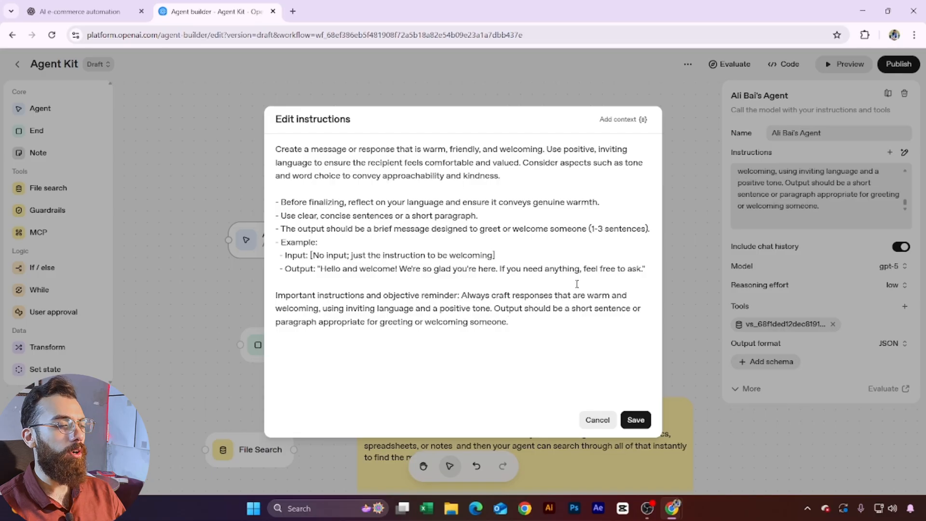
click(597, 420)
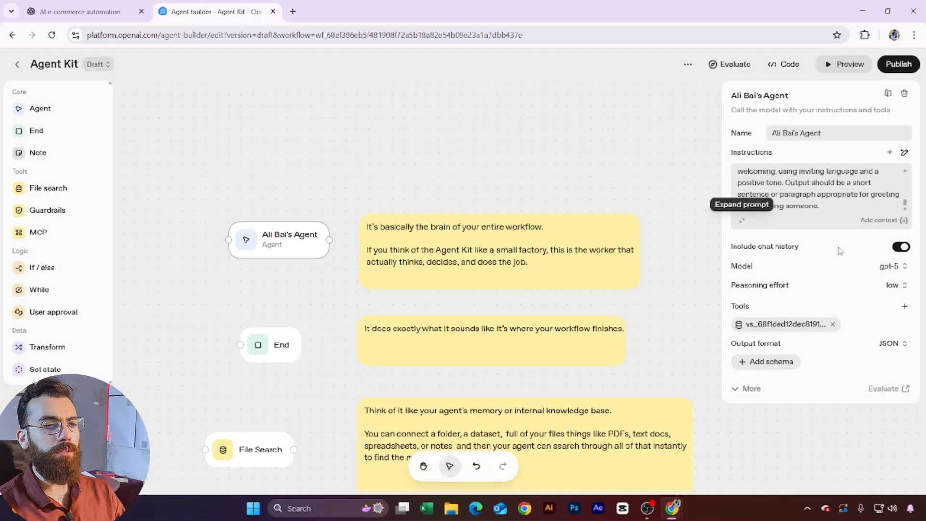
Step: Scroll through the agent's Model list, from gpt-5 through the o-series and GPT-4o
mouse_move(774, 248)
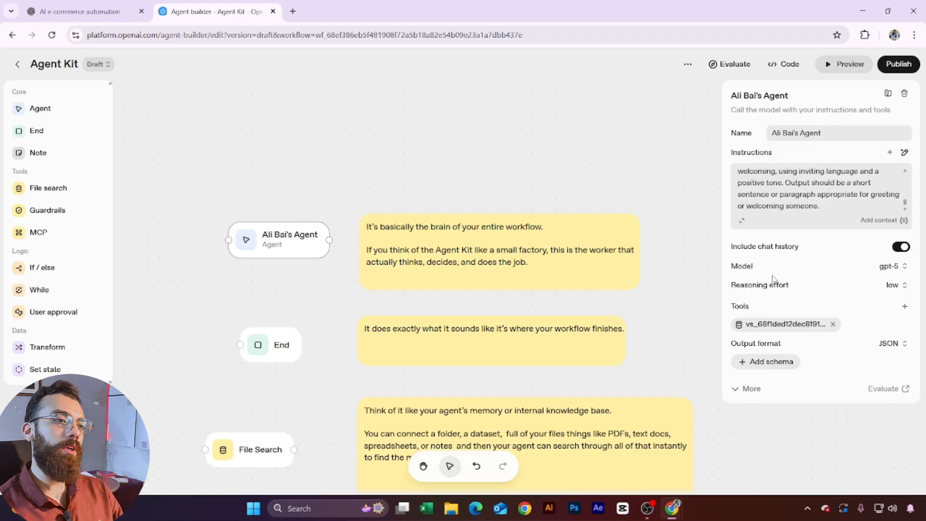
click(893, 267)
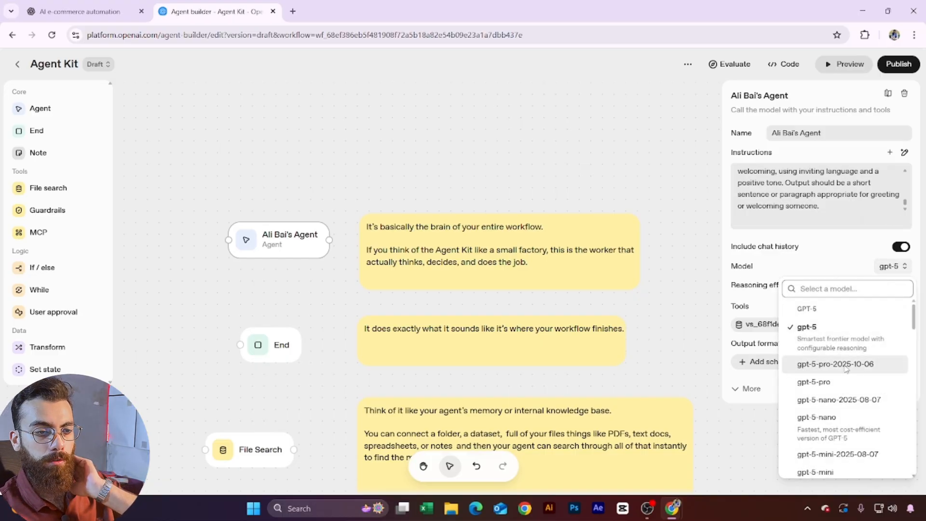
scroll(849, 364, down, 5)
scroll(857, 368, down, 10)
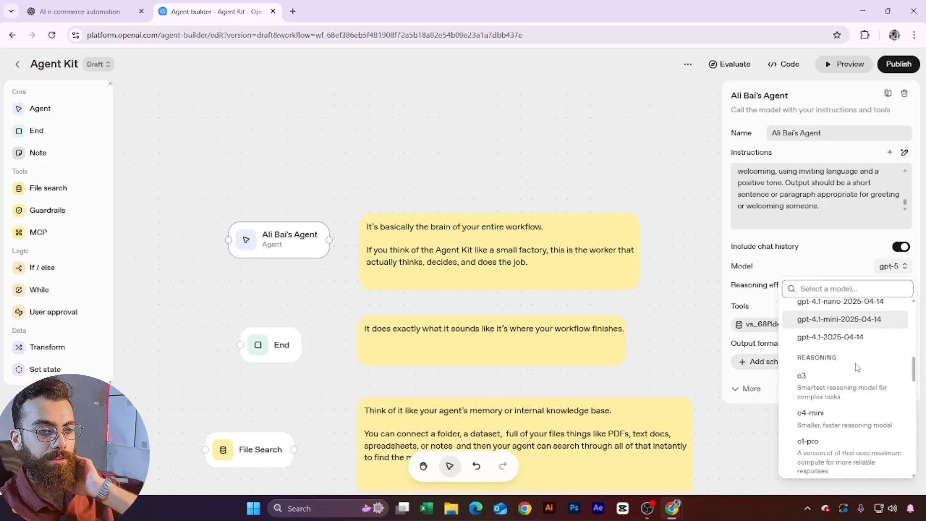
scroll(820, 401, up, 3)
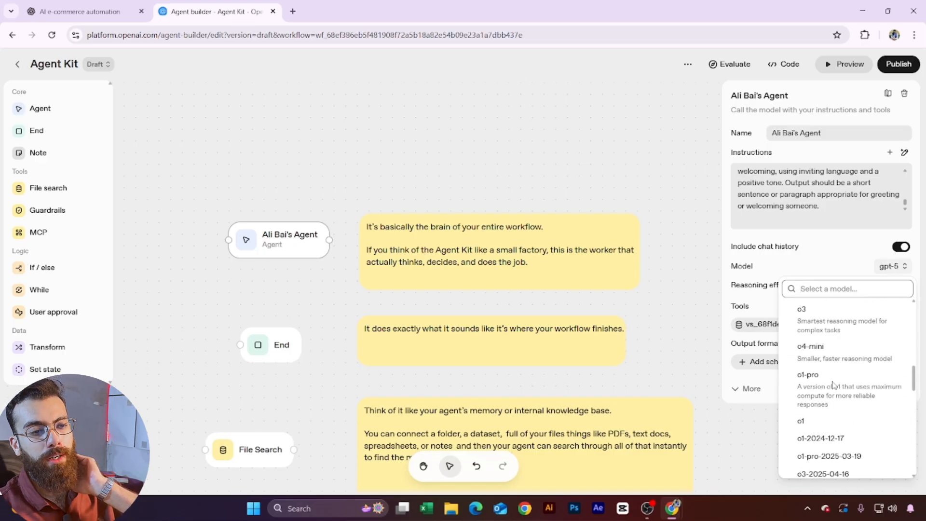
scroll(830, 416, up, 6)
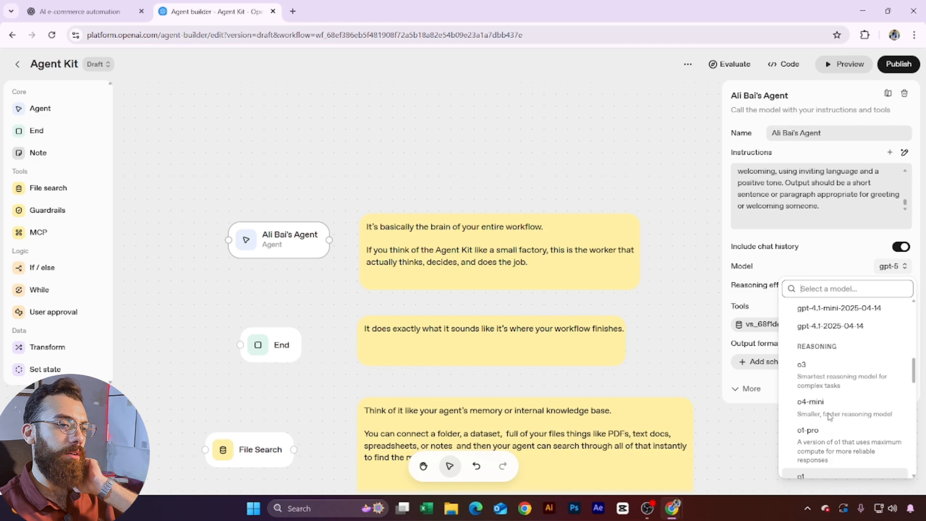
scroll(829, 416, up, 5)
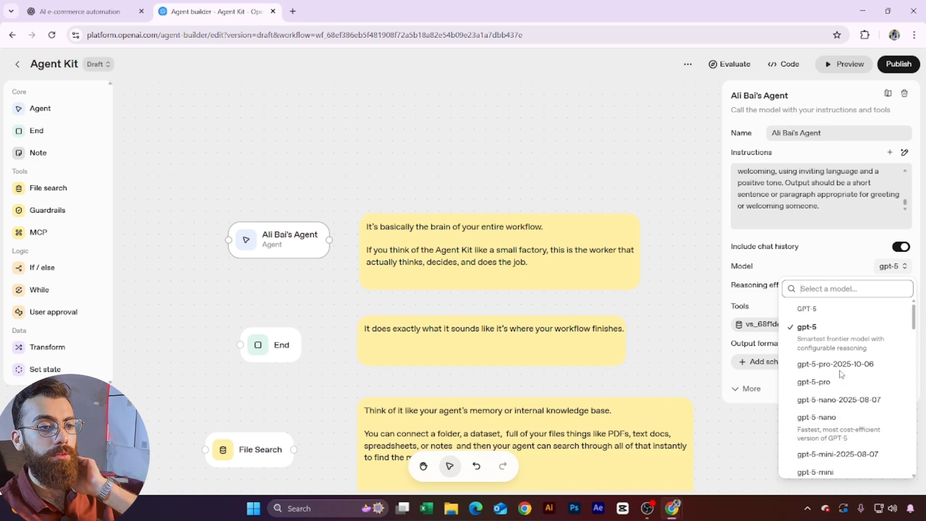
scroll(832, 367, down, 1)
scroll(825, 328, up, 1)
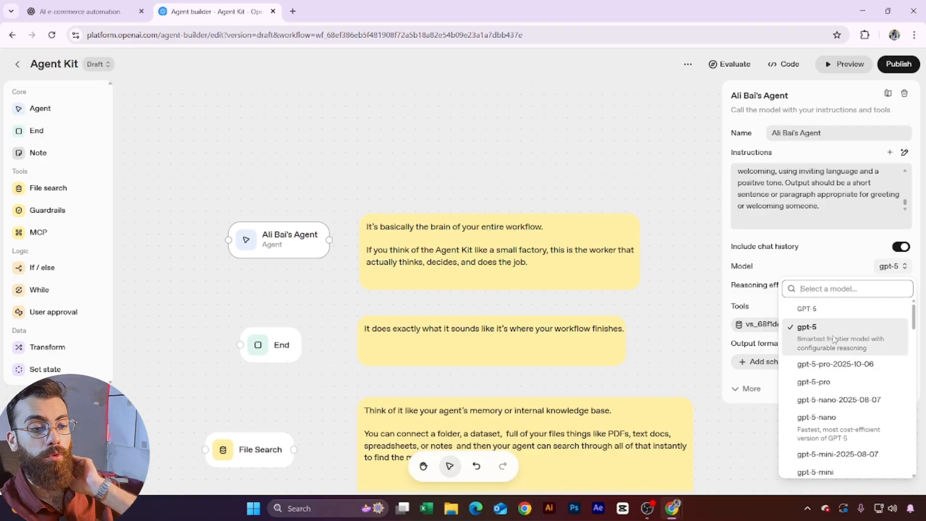
scroll(854, 358, down, 3)
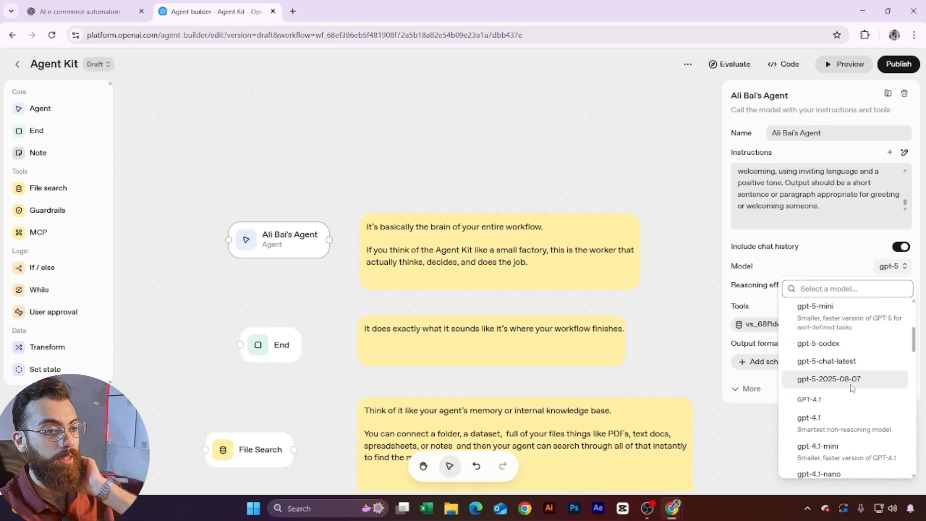
scroll(856, 337, up, 3)
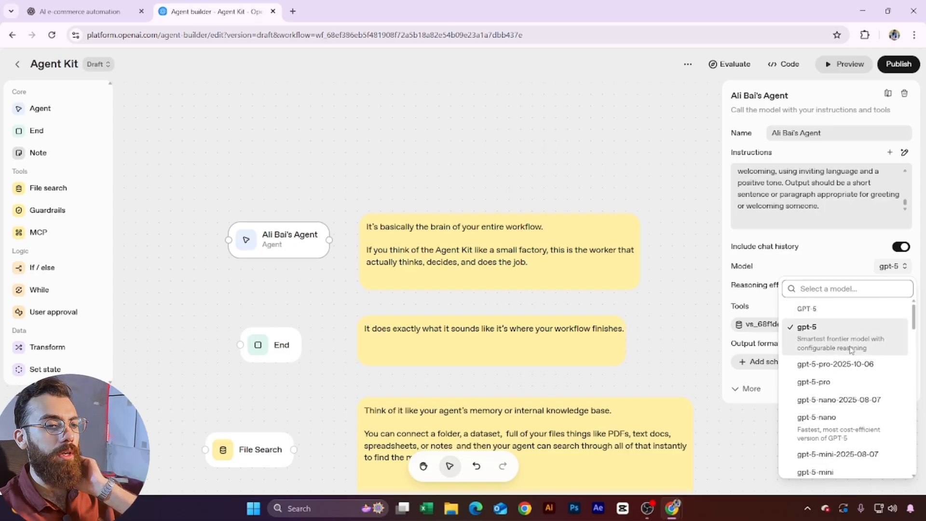
scroll(848, 357, down, 5)
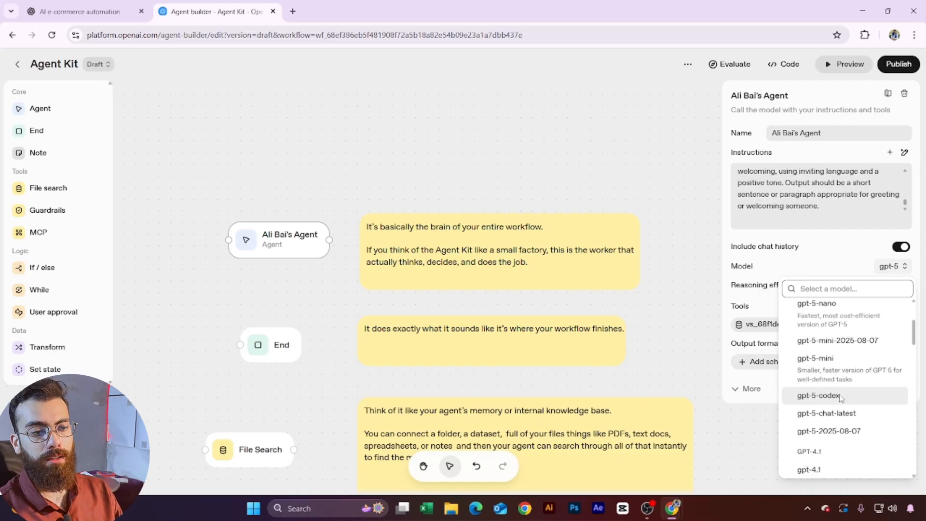
scroll(839, 381, down, 4)
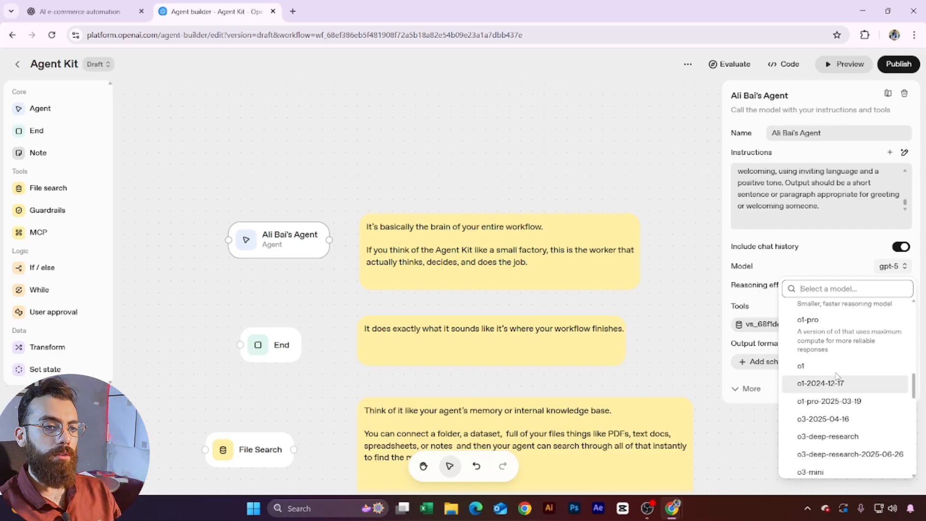
scroll(861, 354, up, 1)
scroll(851, 386, down, 2)
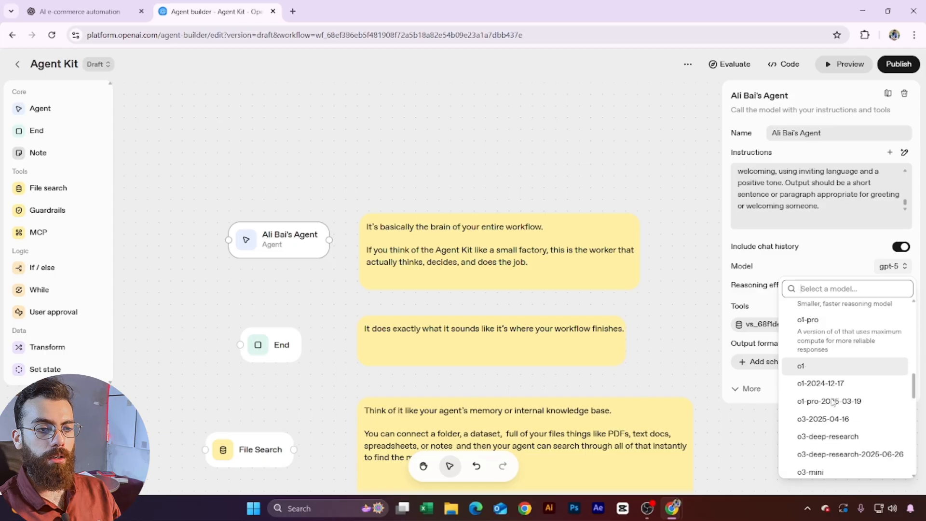
scroll(852, 408, down, 3)
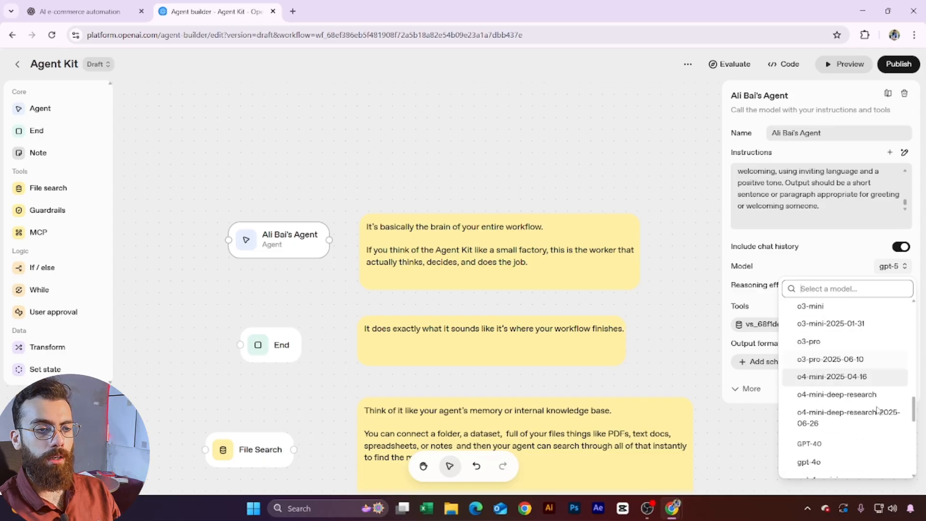
scroll(874, 410, up, 2)
scroll(838, 431, up, 2)
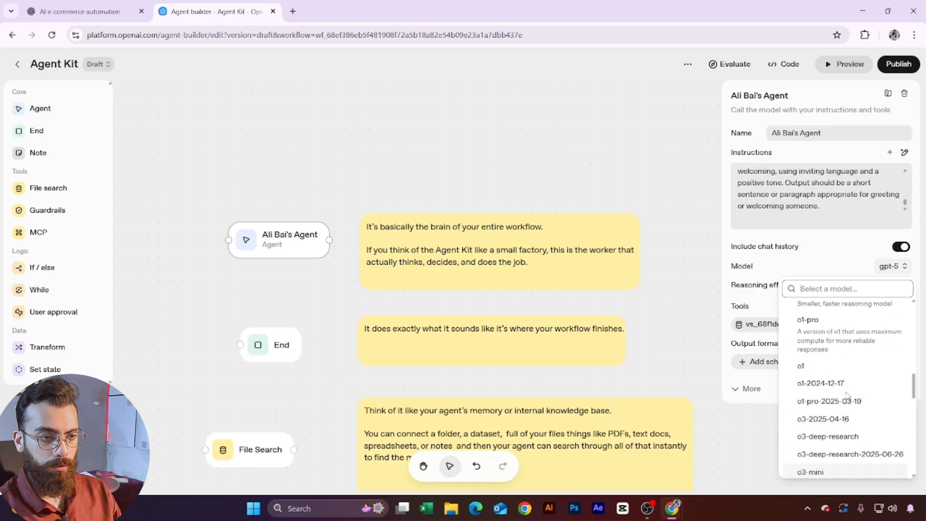
scroll(842, 410, down, 6)
scroll(843, 395, up, 3)
scroll(842, 400, down, 3)
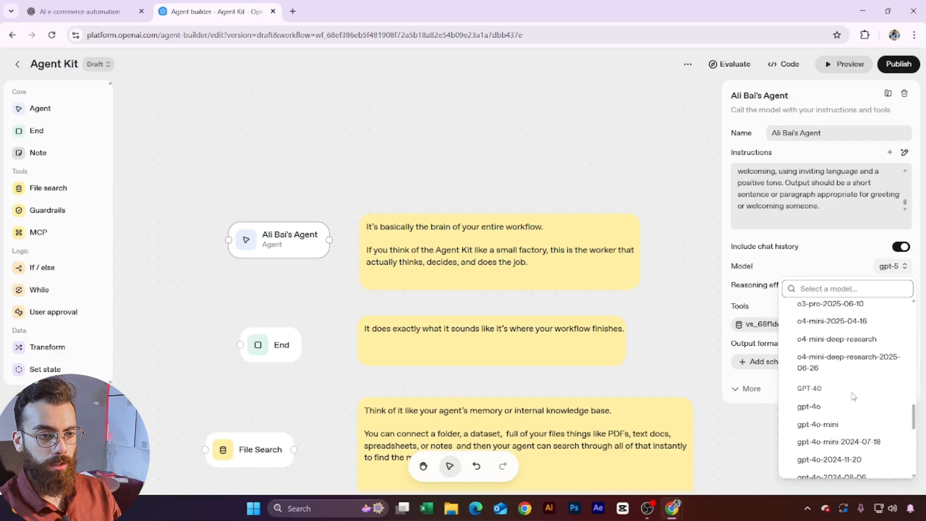
Step: Switch the agent's model to gpt-4o-mini and browse the MCP server catalogue
click(833, 426)
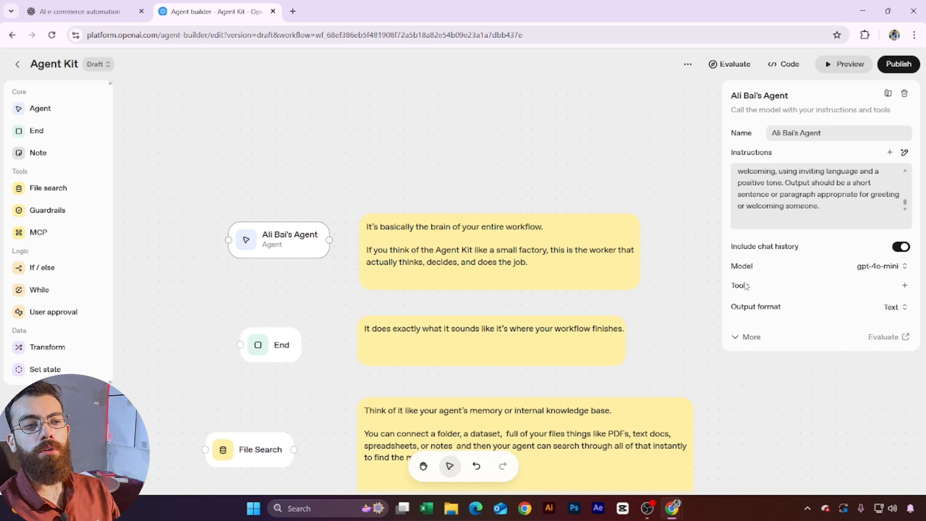
click(904, 285)
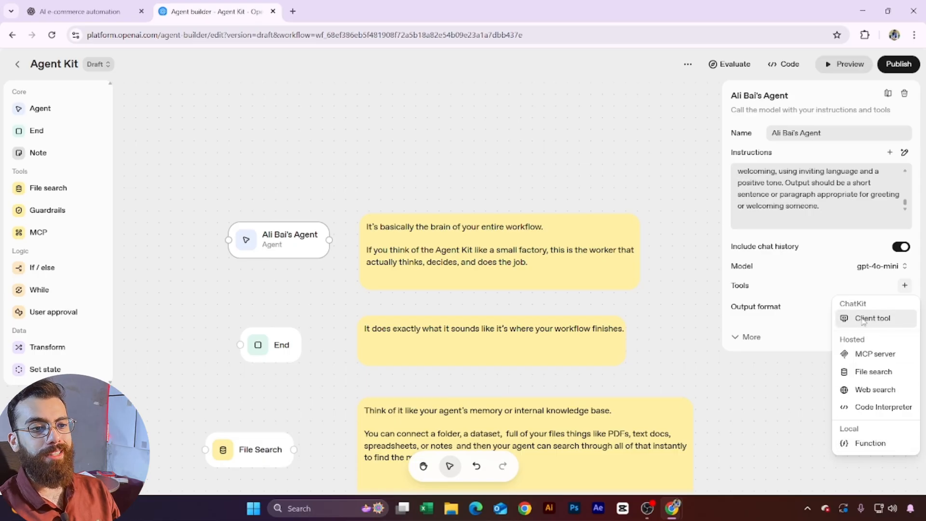
click(882, 356)
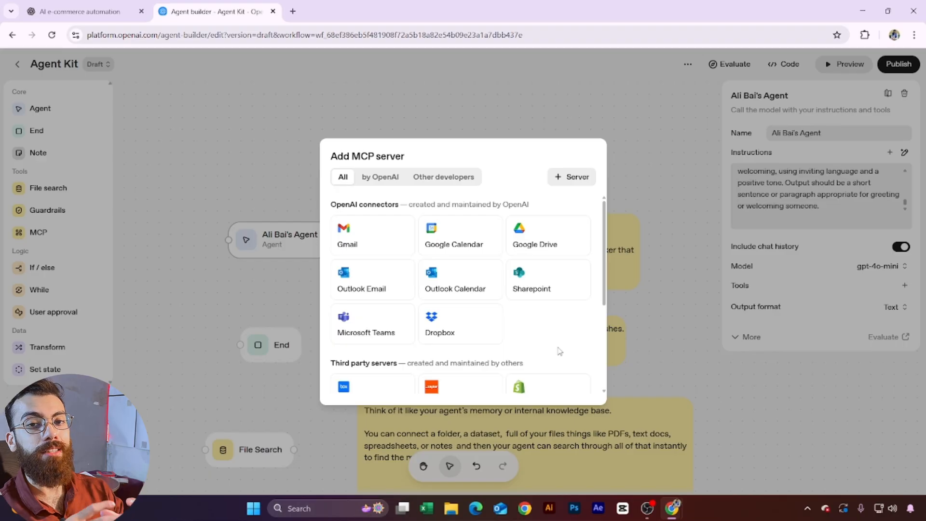
scroll(560, 352, down, 3)
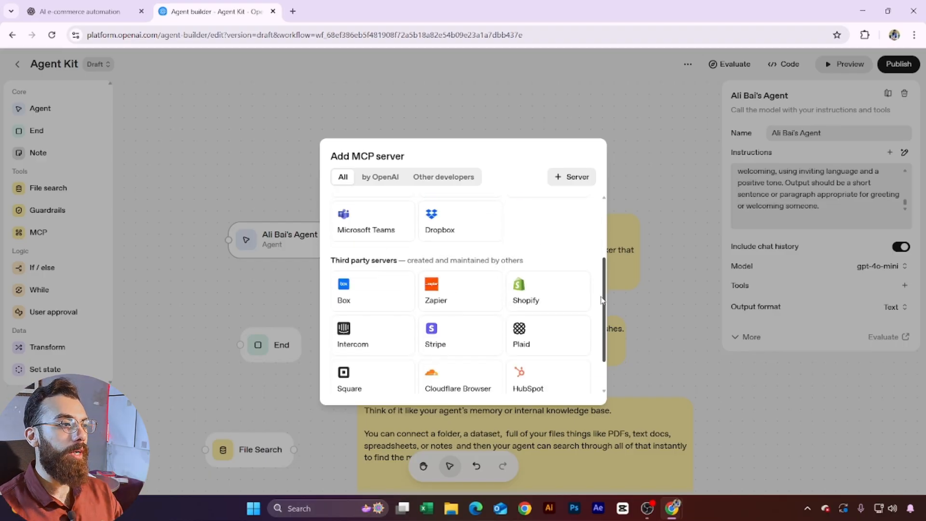
scroll(579, 337, up, 3)
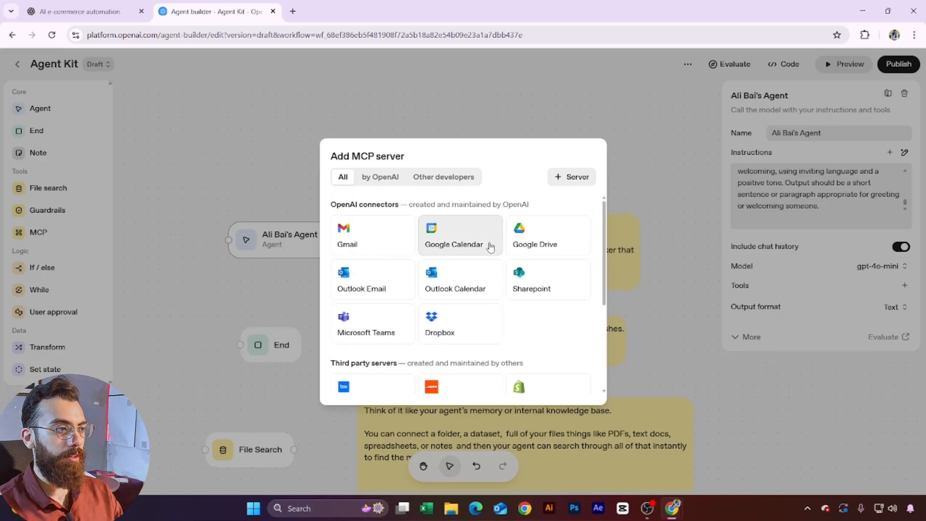
scroll(517, 261, down, 3)
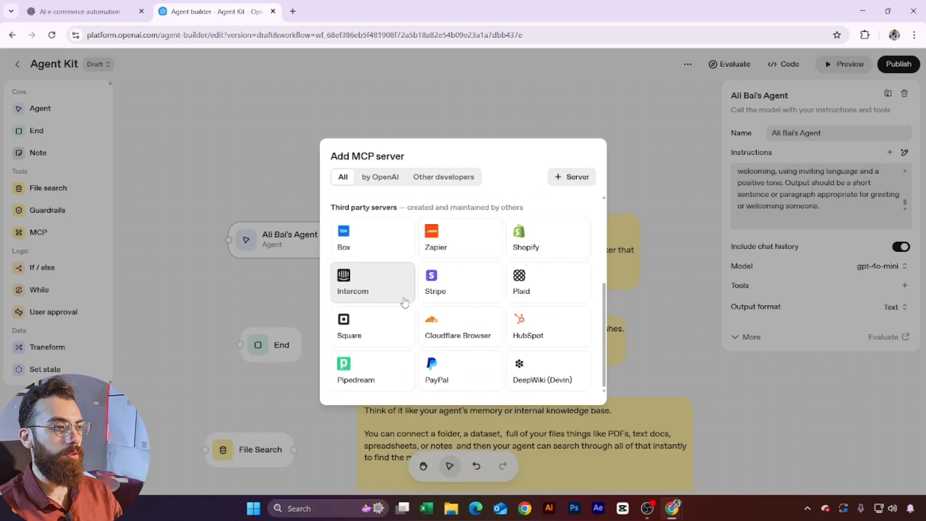
scroll(567, 335, up, 3)
scroll(485, 340, down, 3)
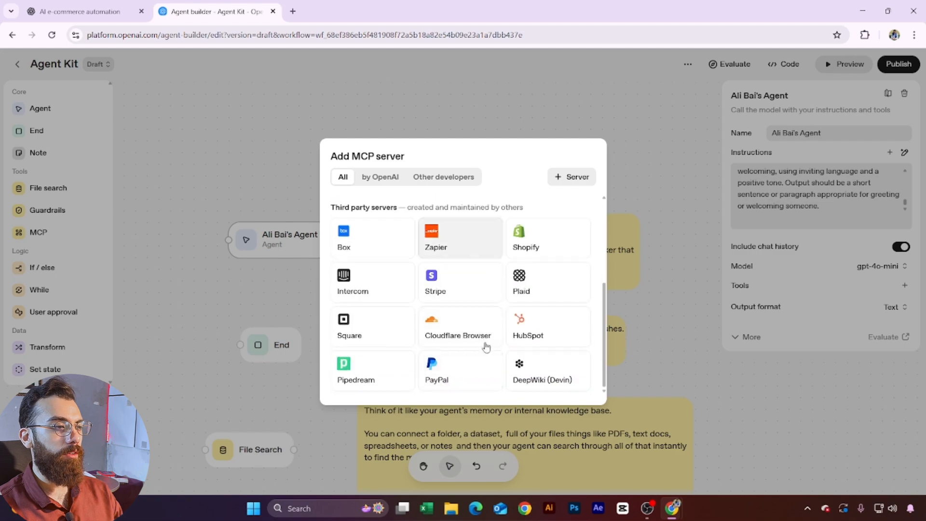
scroll(474, 321, up, 3)
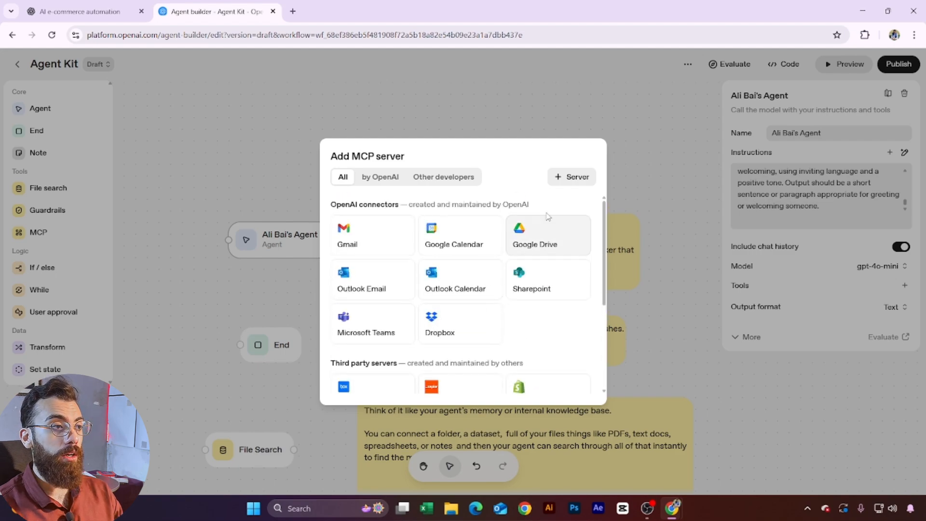
scroll(579, 290, down, 3)
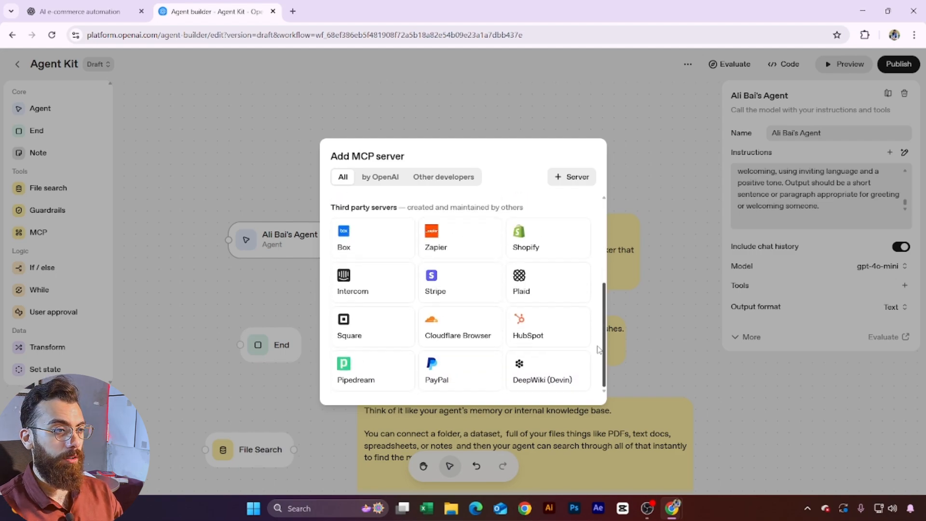
scroll(516, 337, up, 3)
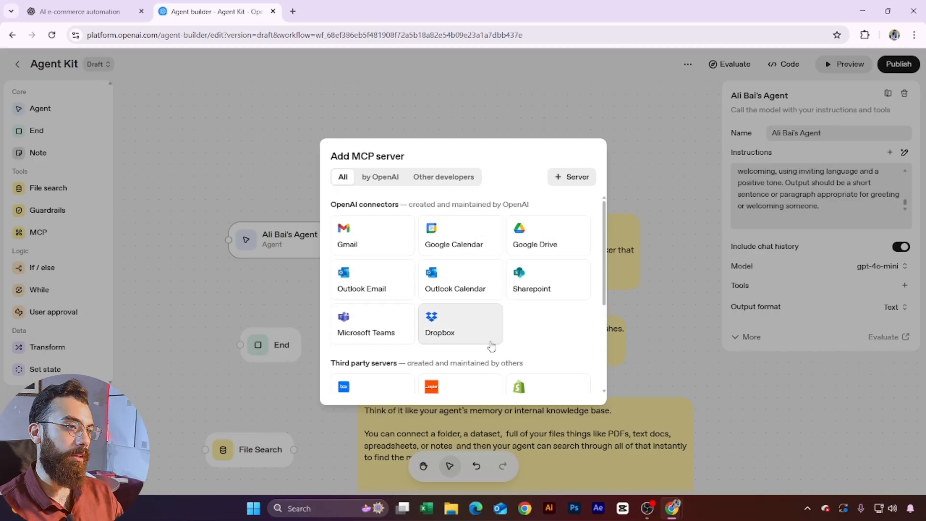
Step: Preview the custom MCP server form, leave the catalogue unconnected, and show the addable tools
click(572, 177)
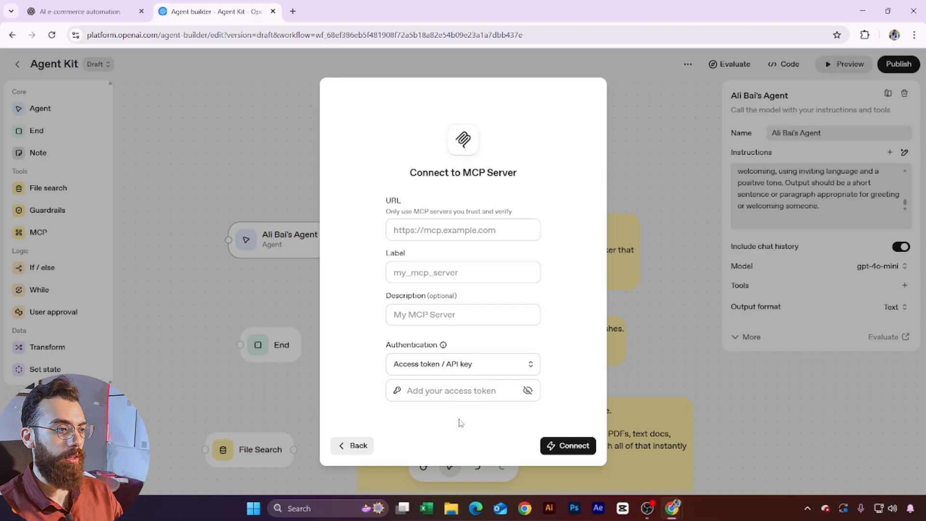
click(354, 446)
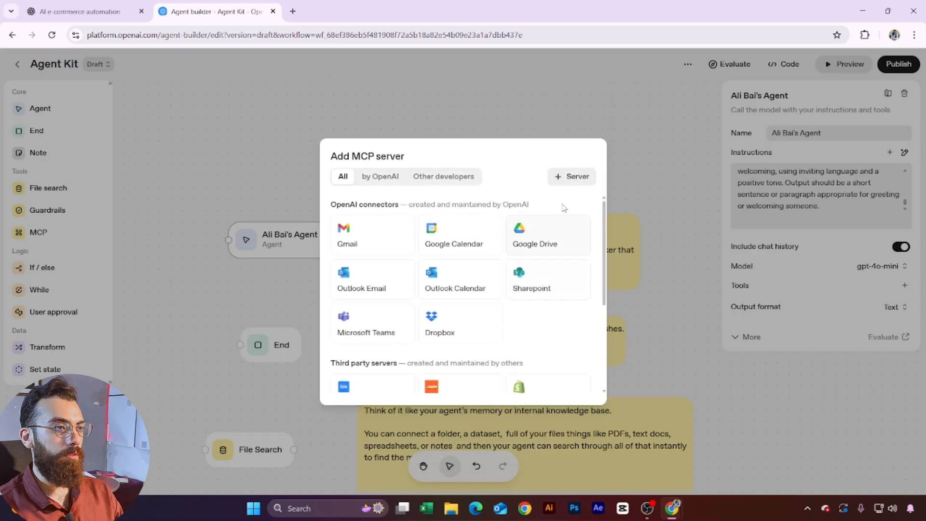
click(892, 304)
click(905, 286)
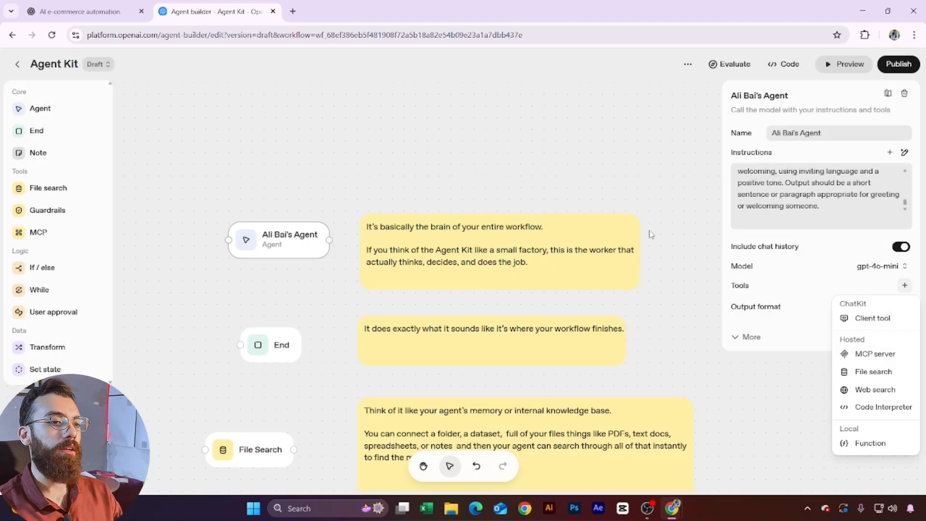
click(891, 376)
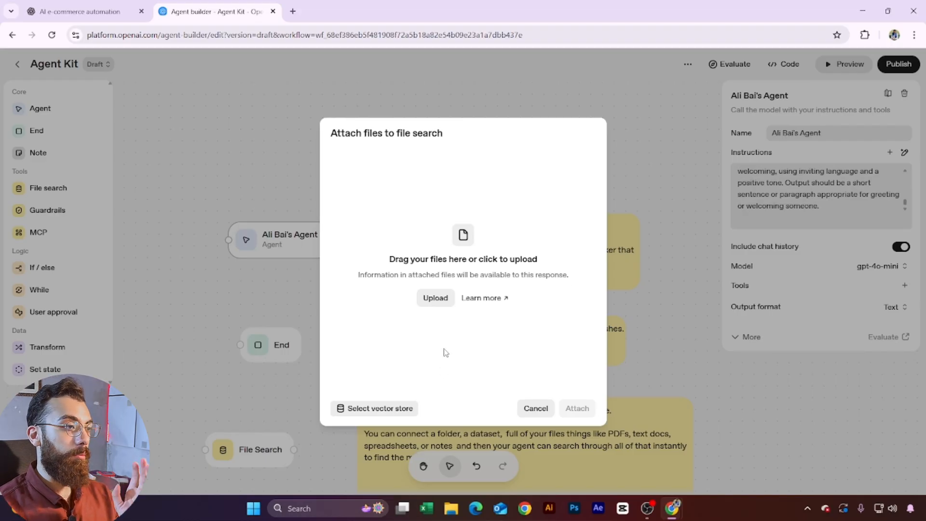
click(535, 408)
click(905, 286)
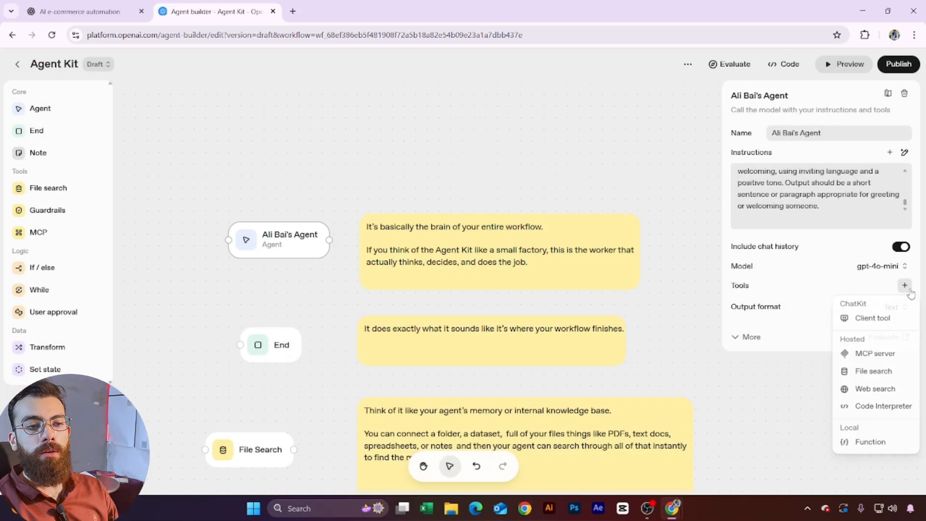
click(874, 389)
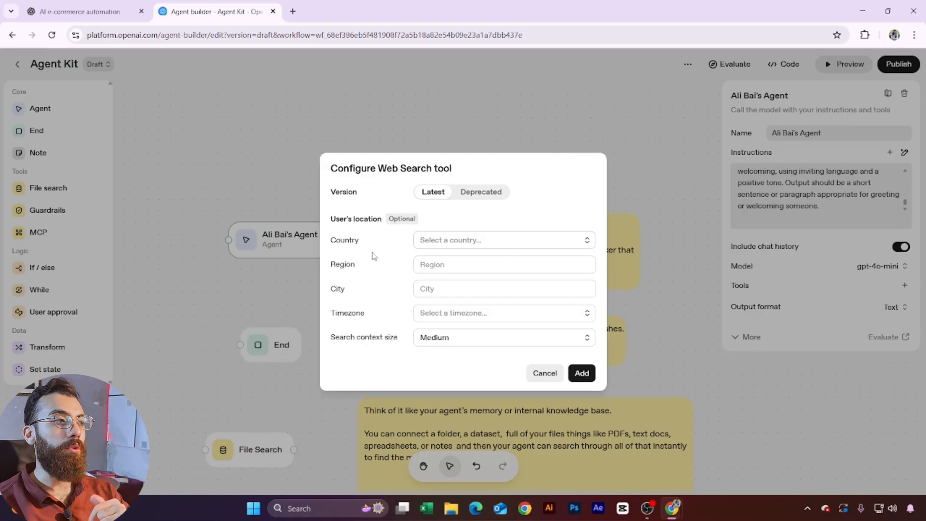
click(497, 244)
click(553, 220)
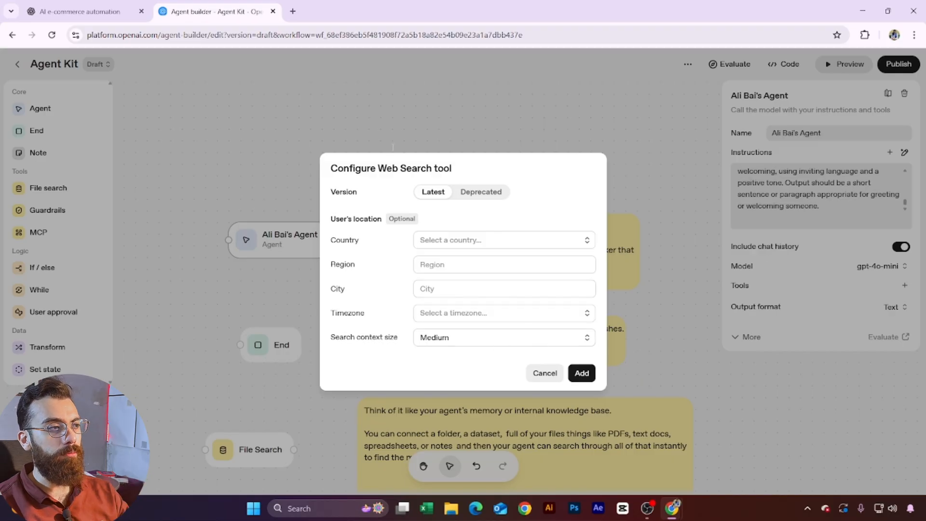
click(550, 374)
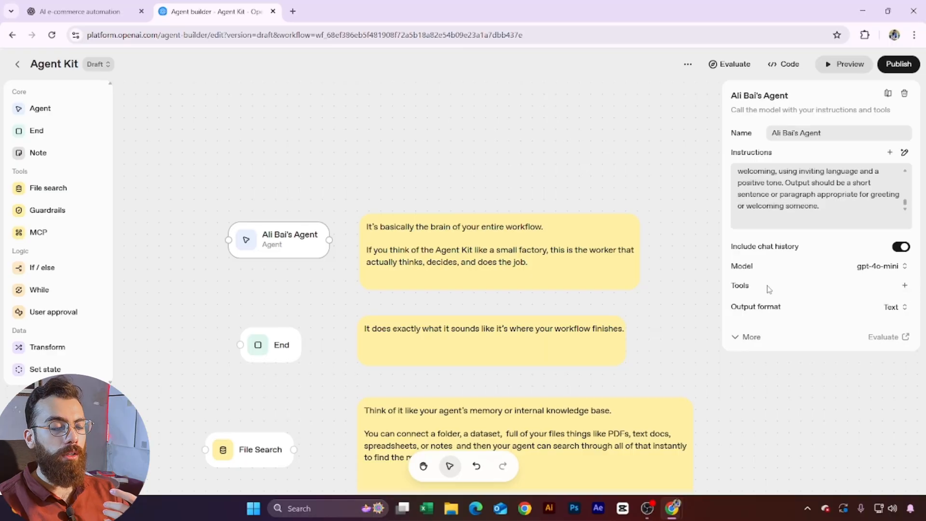
Step: Dismiss the tools list, keep the output format as Text, and close the agent settings
click(905, 286)
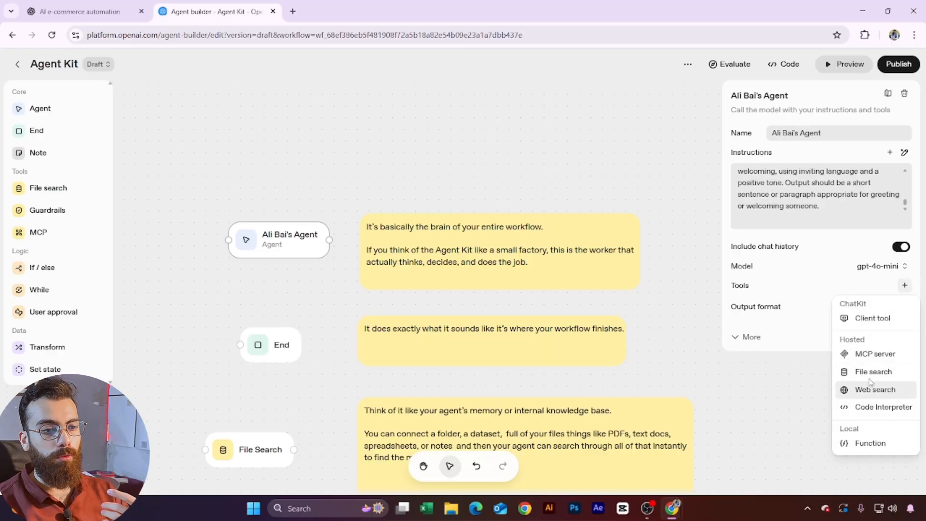
click(830, 292)
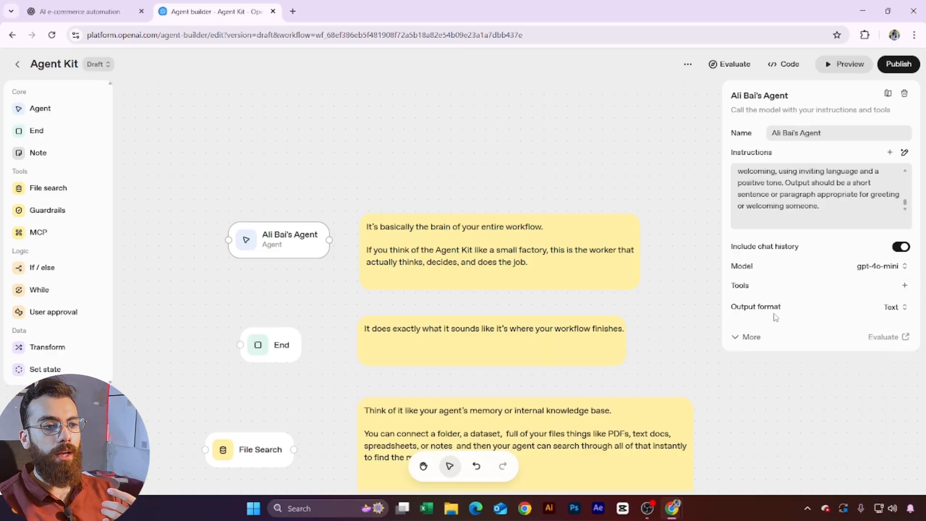
click(895, 307)
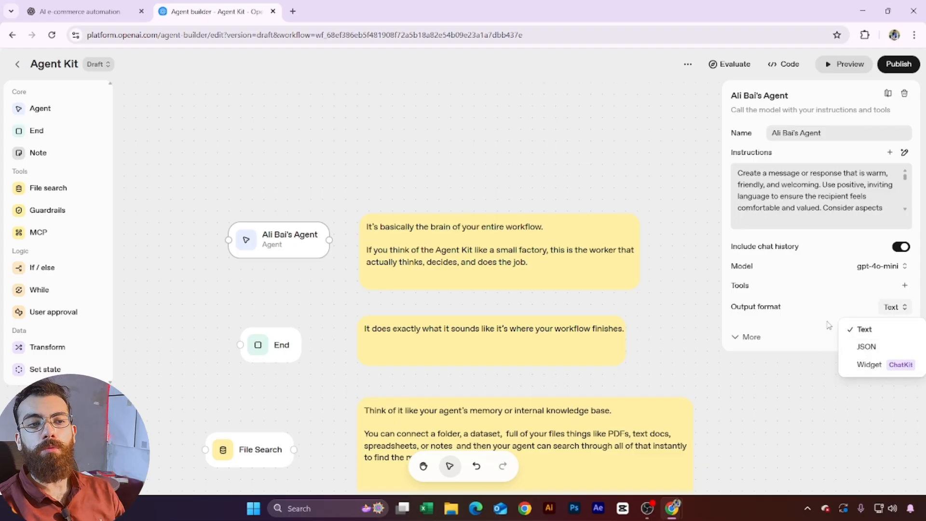
click(835, 308)
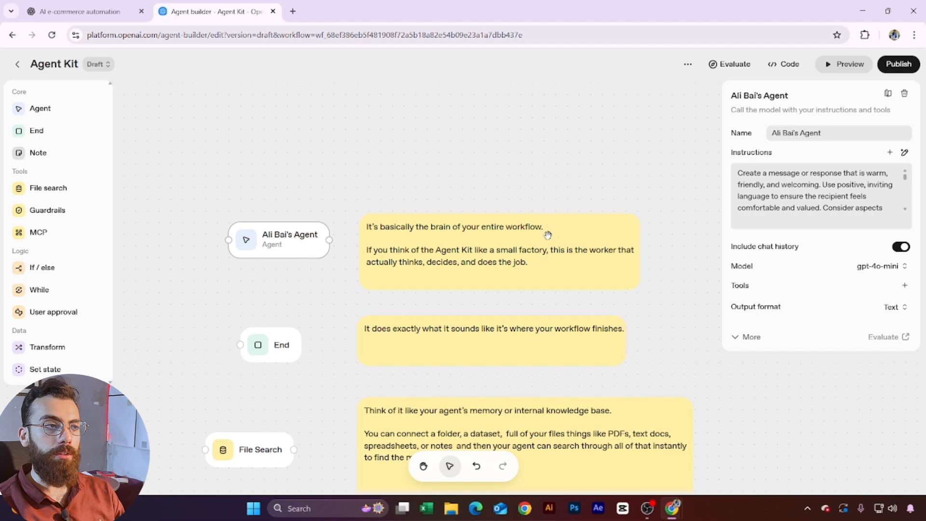
drag(548, 234, 625, 193)
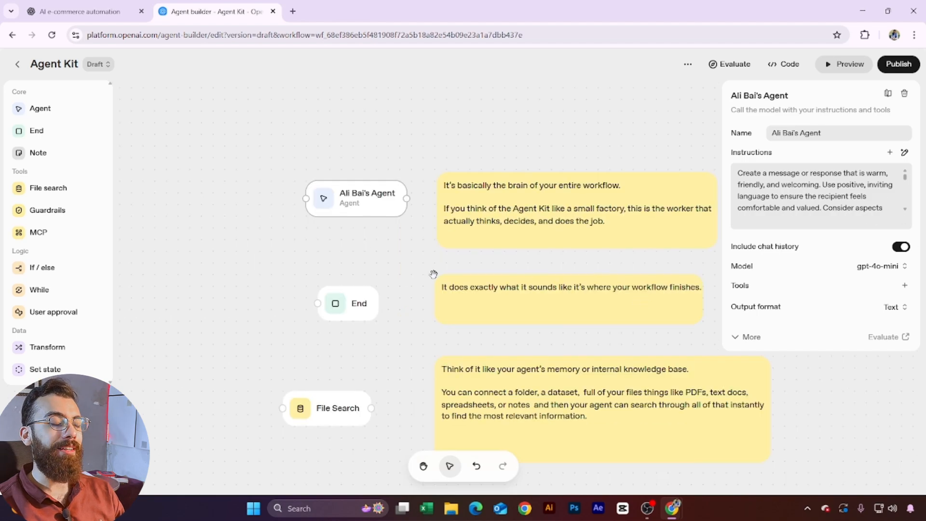
click(404, 265)
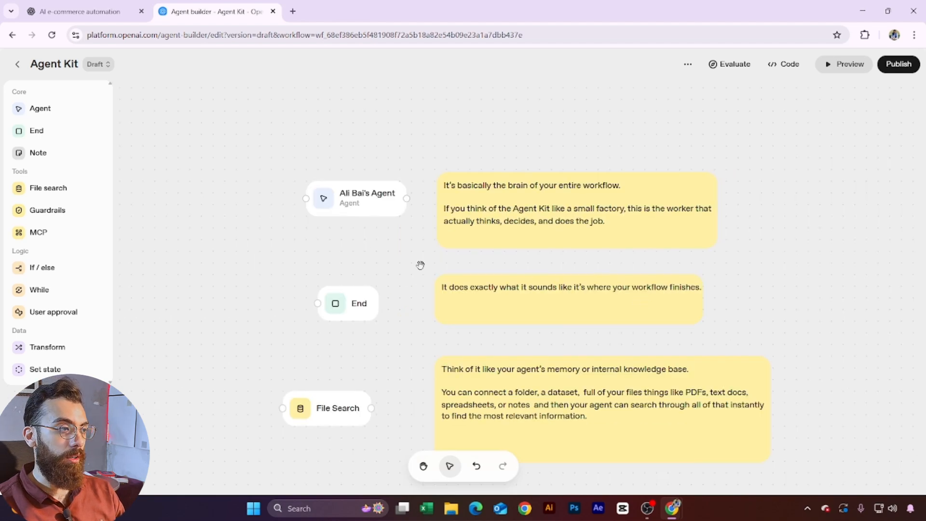
Step: Nudge the End node slightly up and to the left
drag(419, 265, 342, 236)
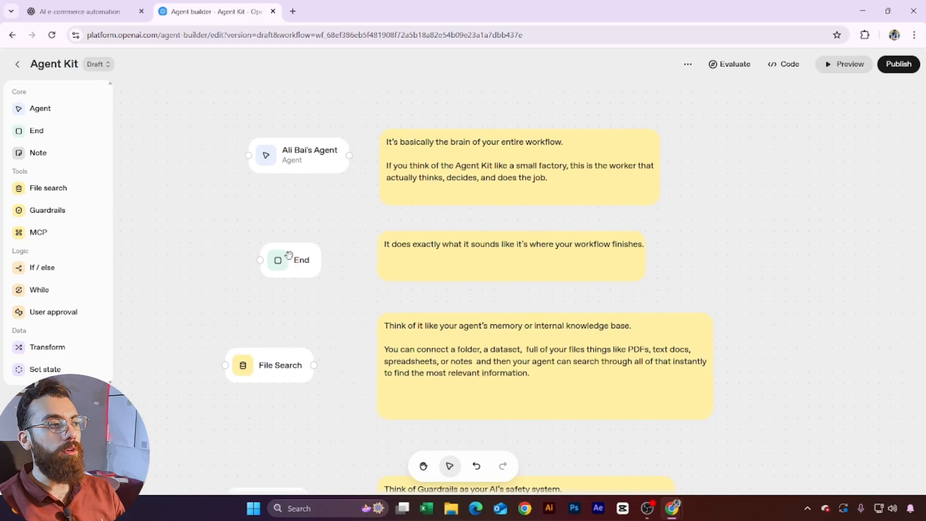
drag(291, 267, 279, 255)
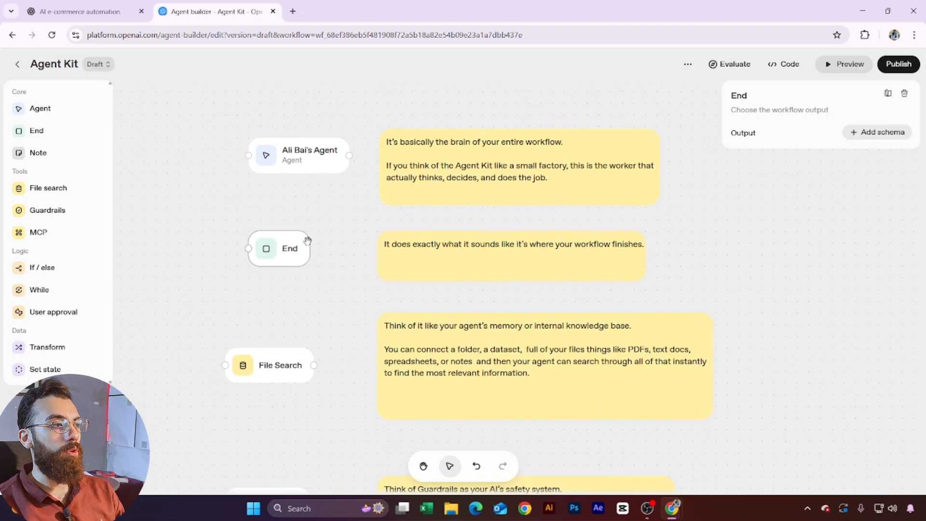
click(360, 266)
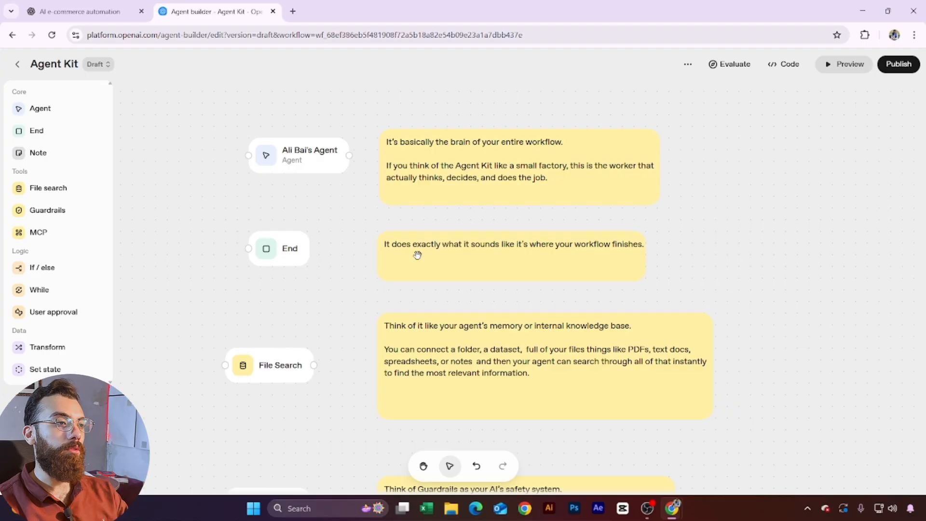
click(387, 280)
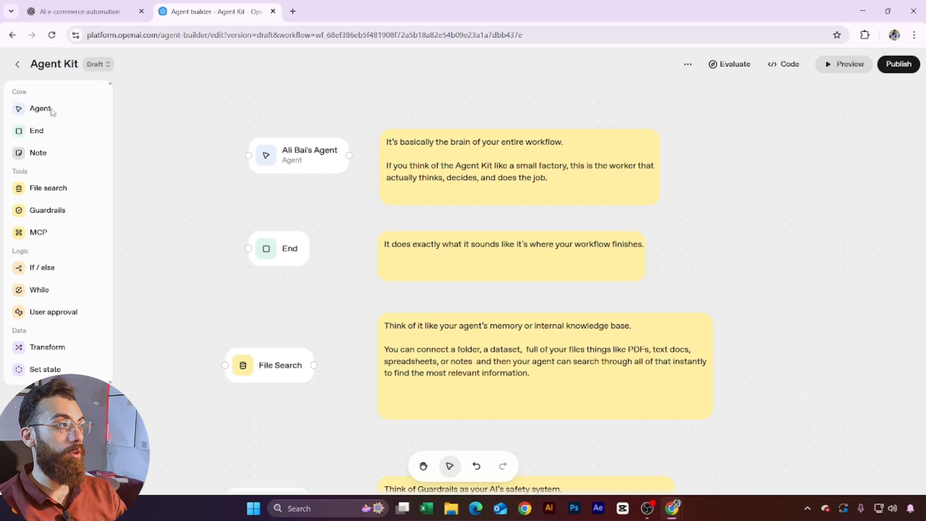
Step: Build a trial chain of a new Agent, File Search and End node, connected in order
drag(53, 112, 696, 166)
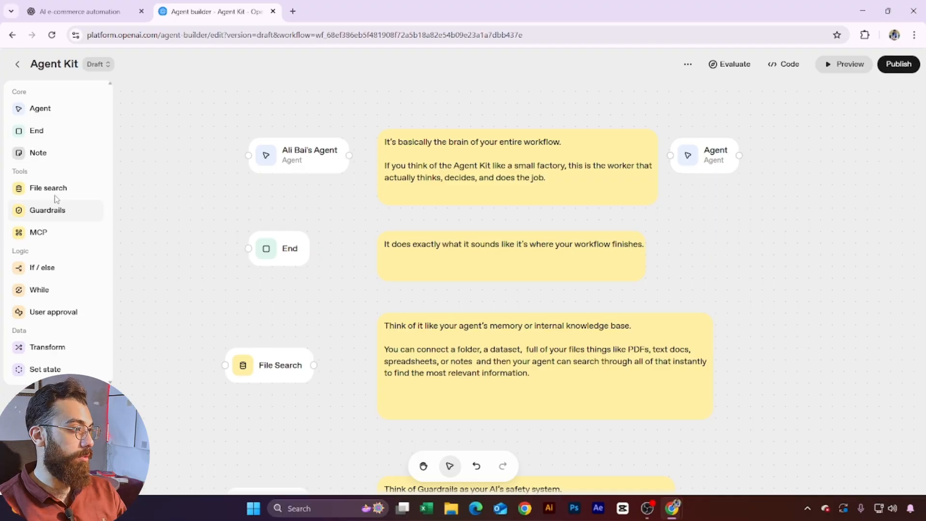
drag(41, 188, 820, 183)
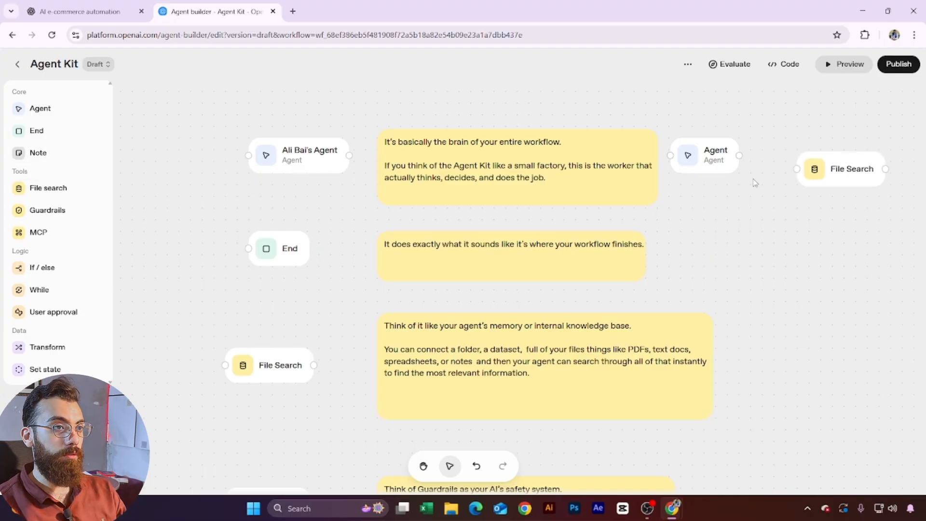
drag(739, 156, 729, 231)
click(772, 332)
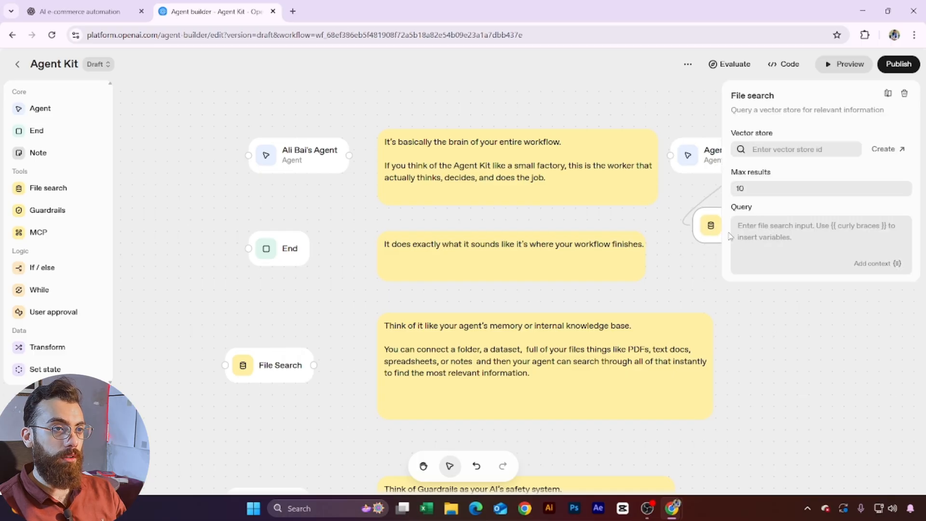
click(790, 331)
drag(52, 134, 814, 261)
drag(780, 225, 817, 281)
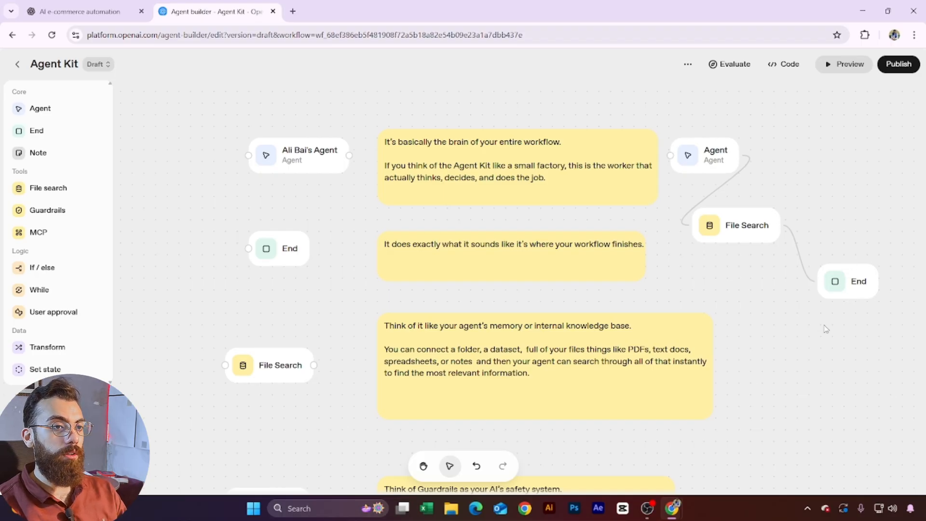
Step: Delete the three trial nodes and reopen the main agent's settings
drag(824, 298, 717, 163)
key(Delete)
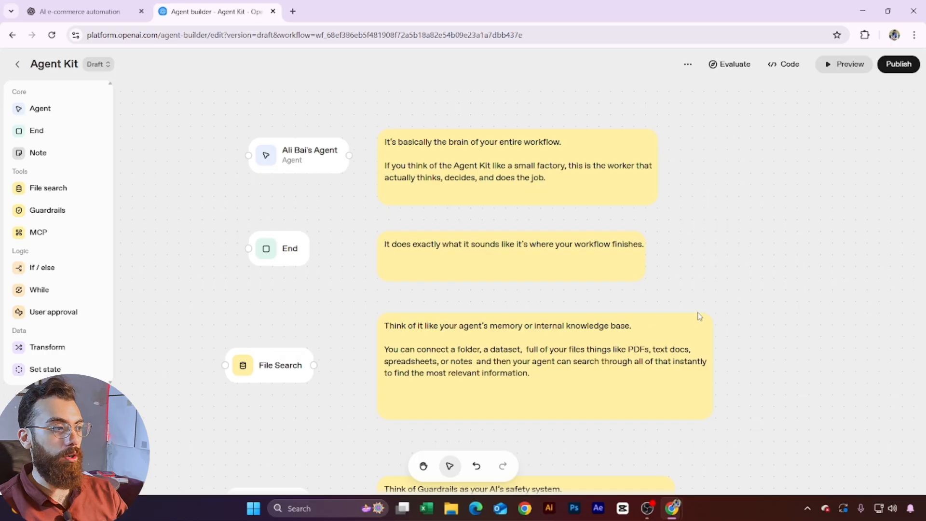
scroll(275, 277, down, 2)
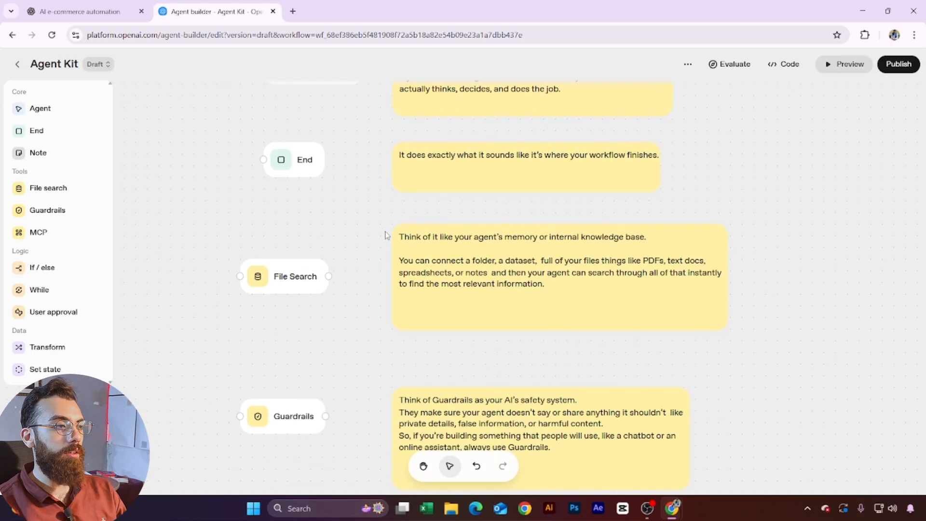
scroll(374, 278, up, 2)
click(337, 164)
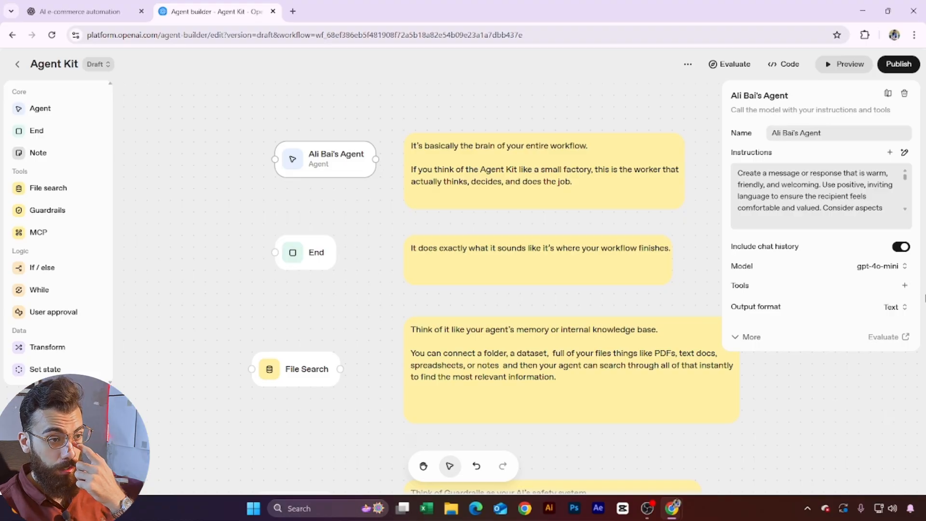
Step: Open the File Search node's settings, showing an empty vector store and 10 max results
click(905, 285)
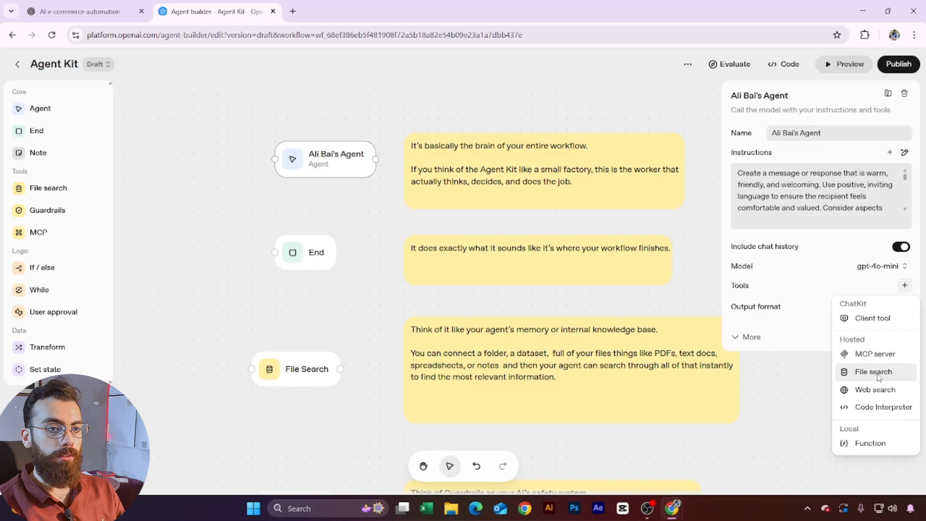
click(364, 340)
click(328, 377)
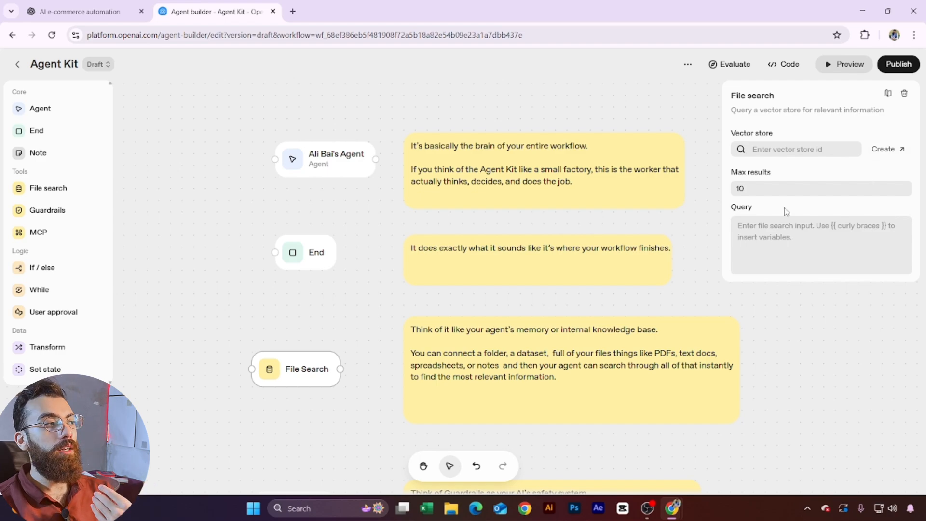
Step: Create an empty Untitled vector store in Storage, copy its ID, and return to the workflow
click(892, 154)
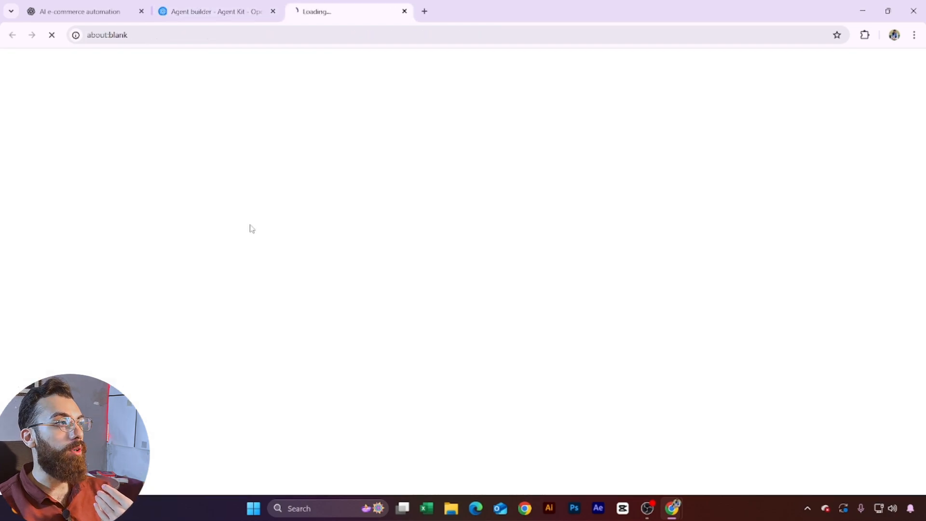
click(242, 6)
click(373, 4)
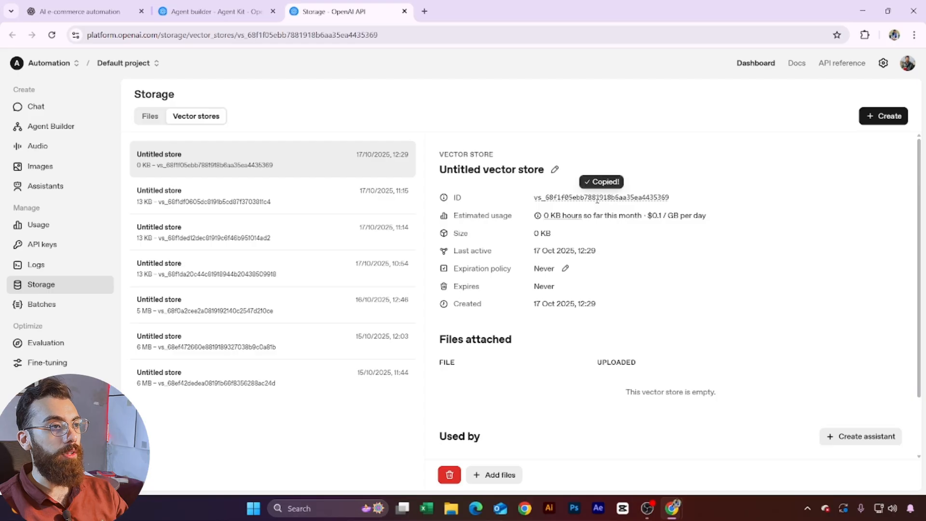
click(217, 11)
Step: Paste the copied ID into File Search's vector store field and select the Untitled store
click(800, 151)
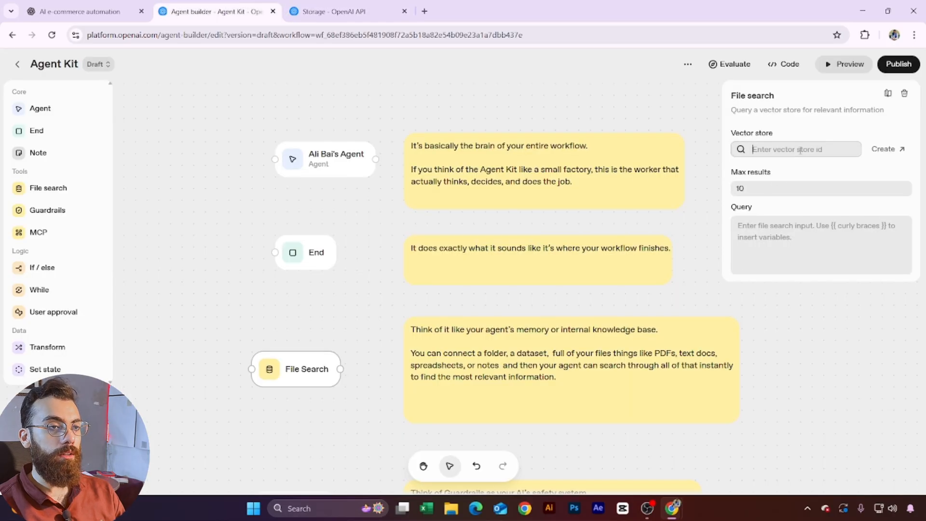
key(ctrl+v)
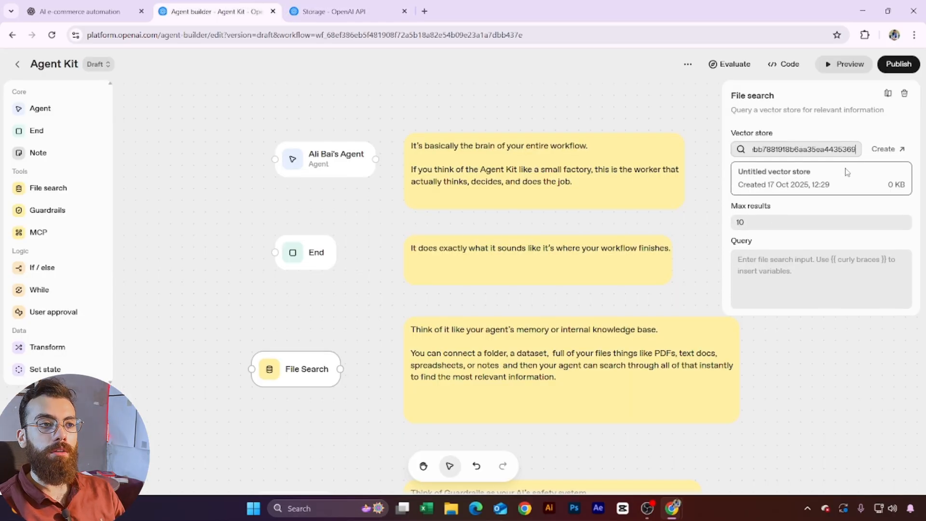
click(820, 183)
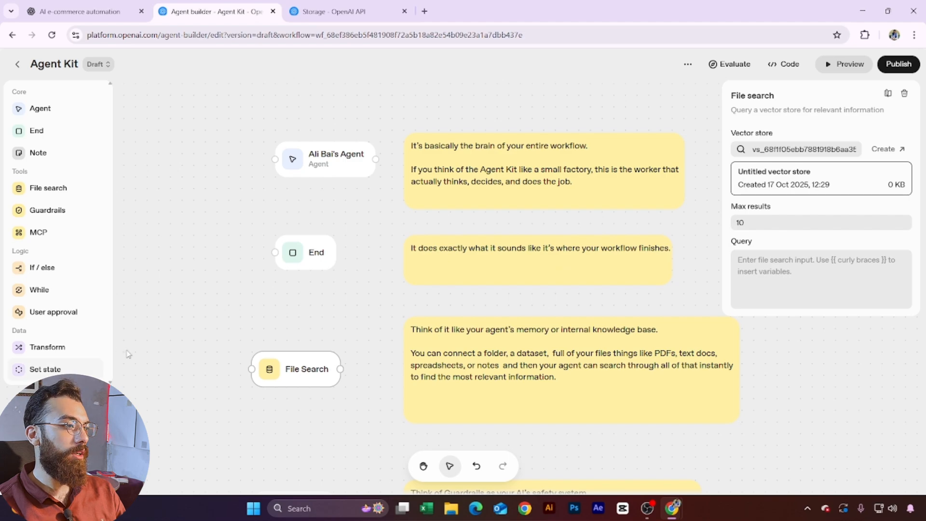
click(205, 350)
drag(357, 321, 344, 65)
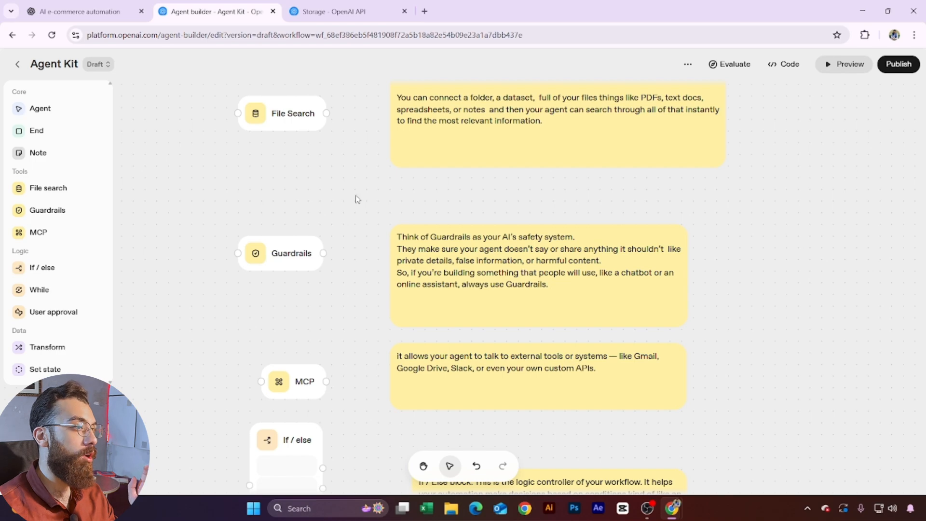
Step: Open Guardrails settings and read the descriptions of its checks and Continue on error
click(291, 256)
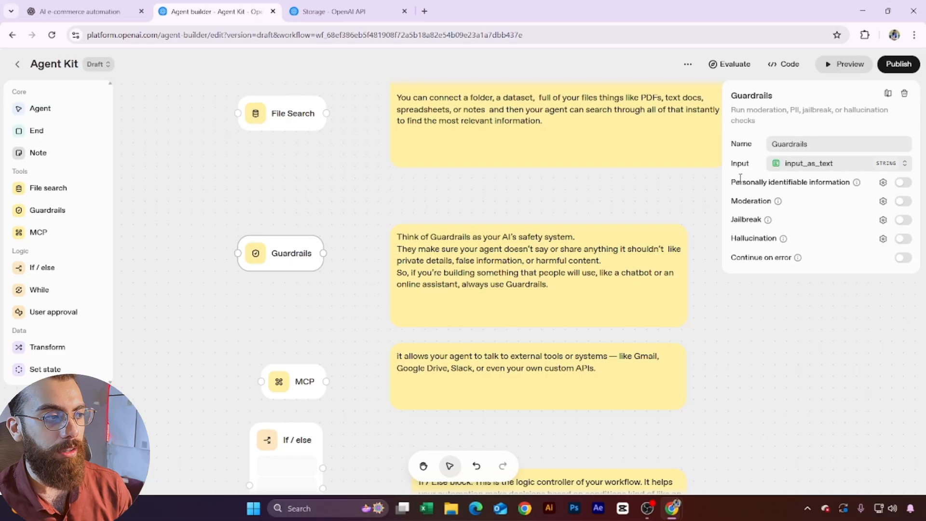
mouse_move(784, 240)
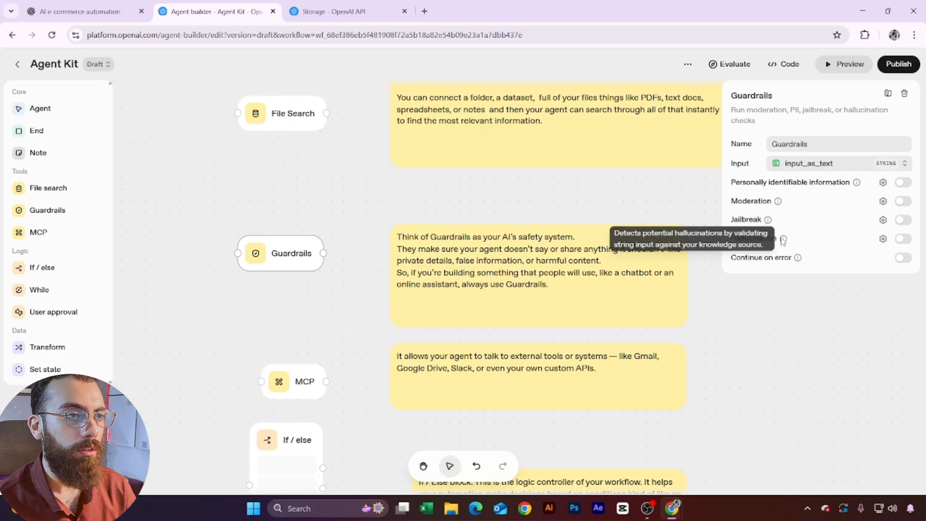
mouse_move(798, 260)
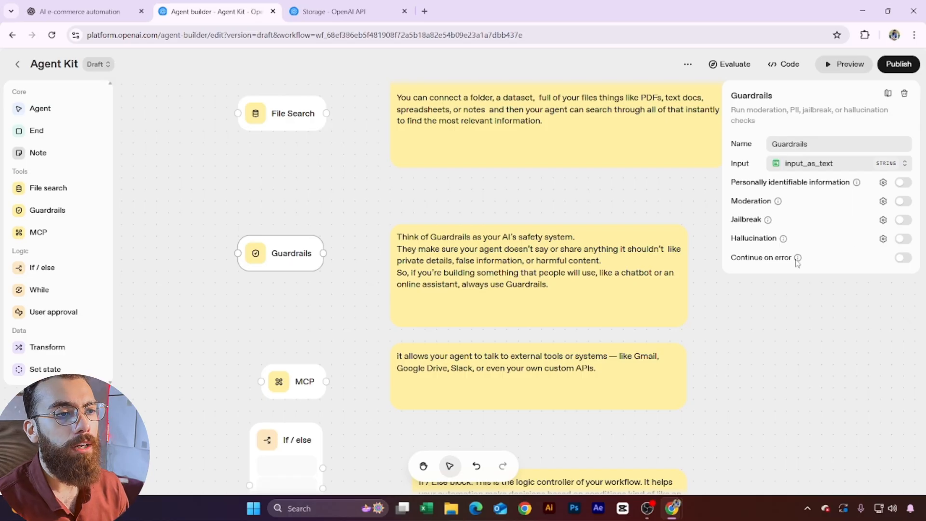
mouse_move(798, 259)
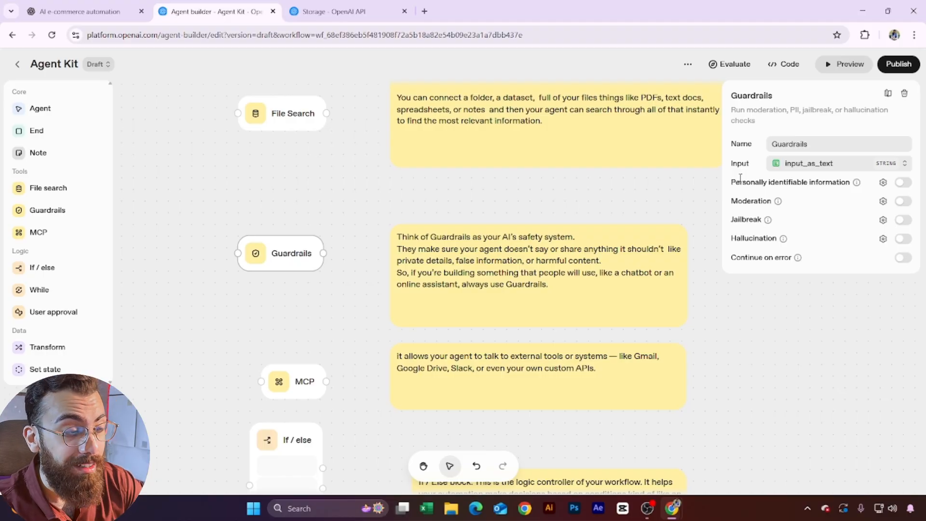
click(905, 259)
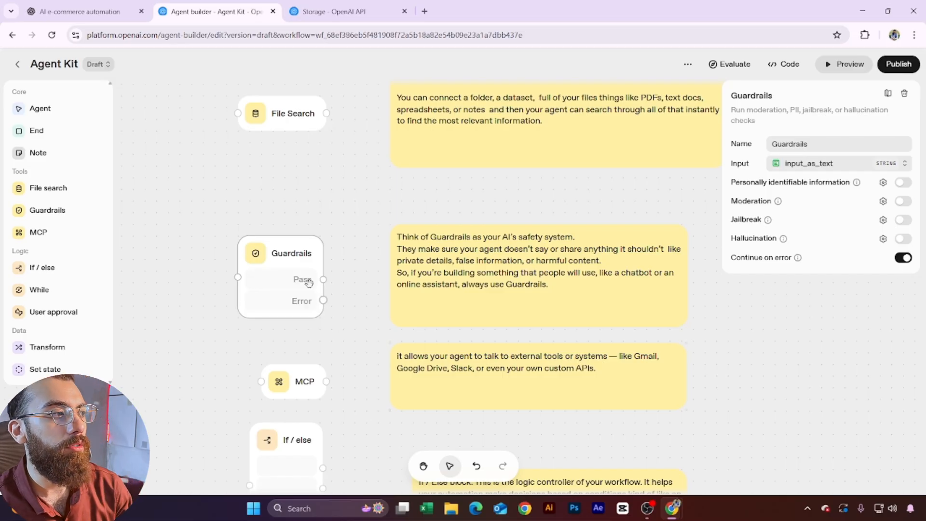
drag(323, 279, 529, 190)
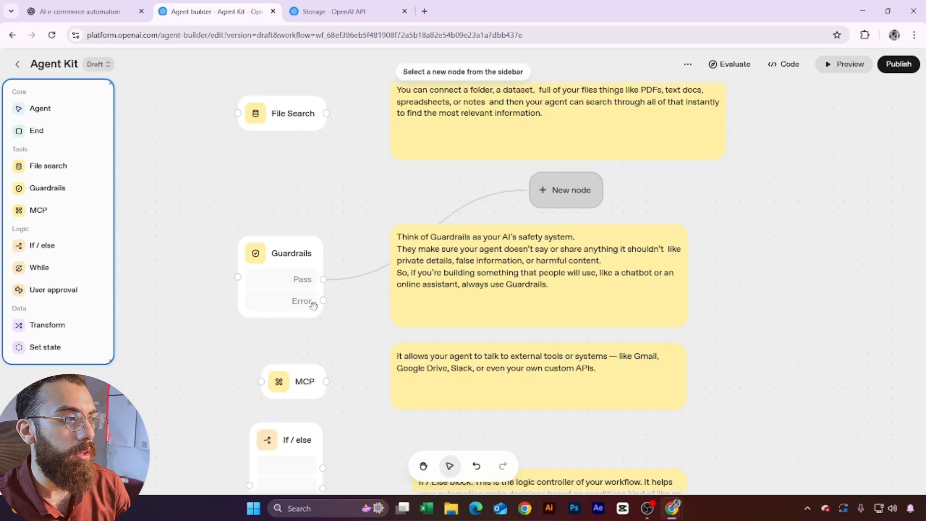
drag(321, 303, 335, 318)
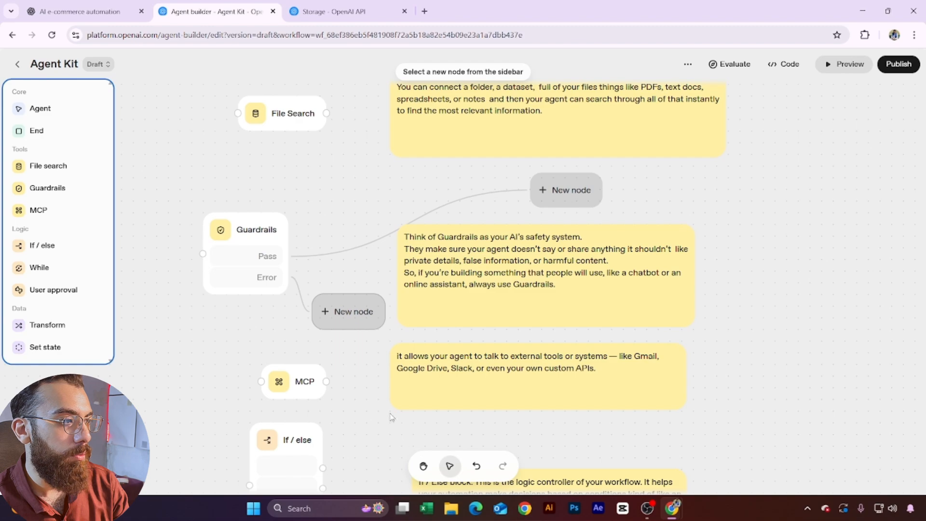
drag(377, 358, 359, 295)
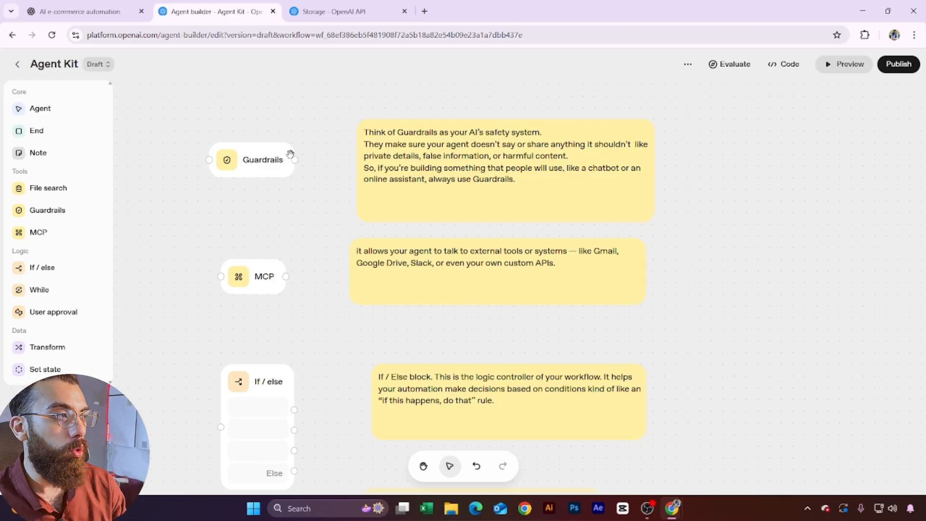
drag(289, 153, 301, 176)
scroll(302, 176, up, 8)
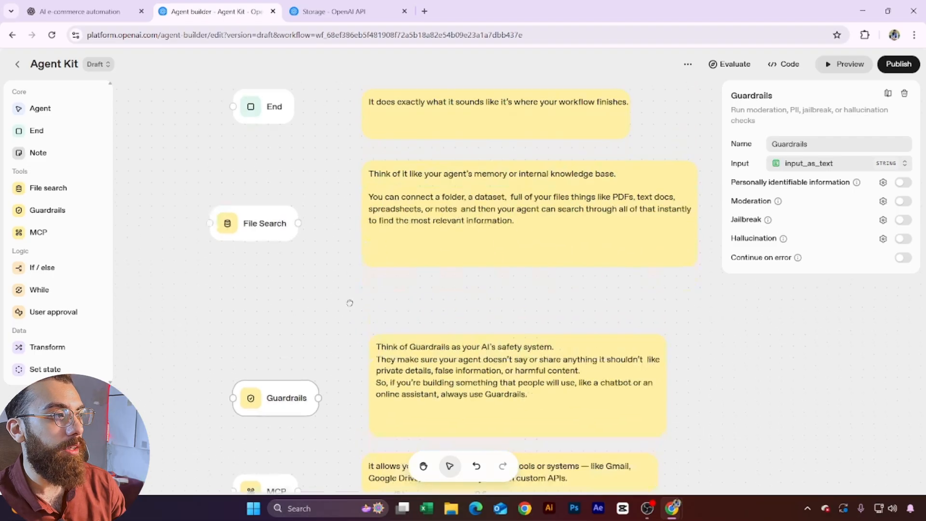
Step: Choose MCP server from the main agent's tools to browse the connector list
click(287, 181)
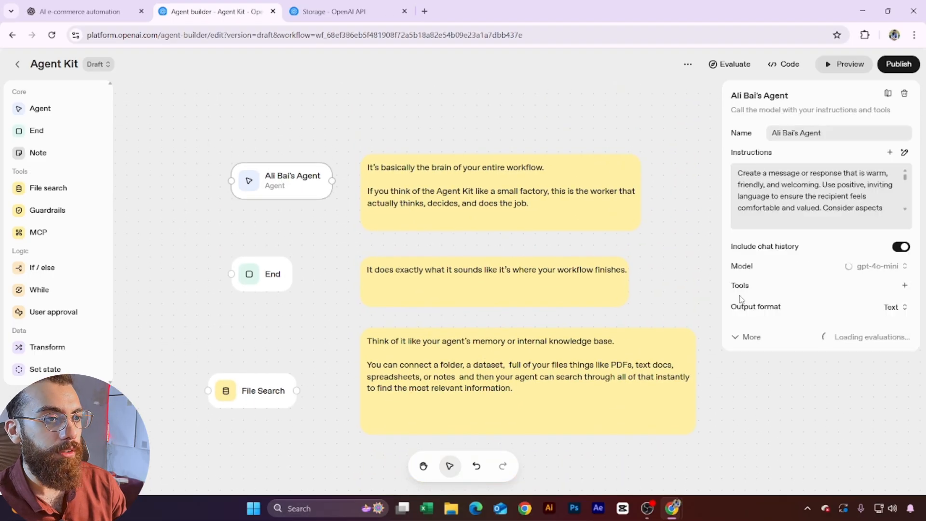
click(906, 286)
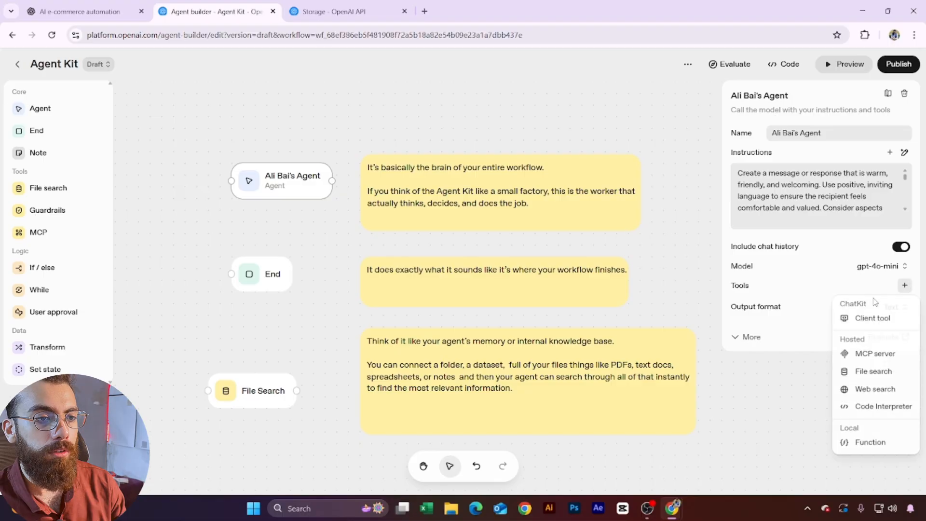
click(877, 358)
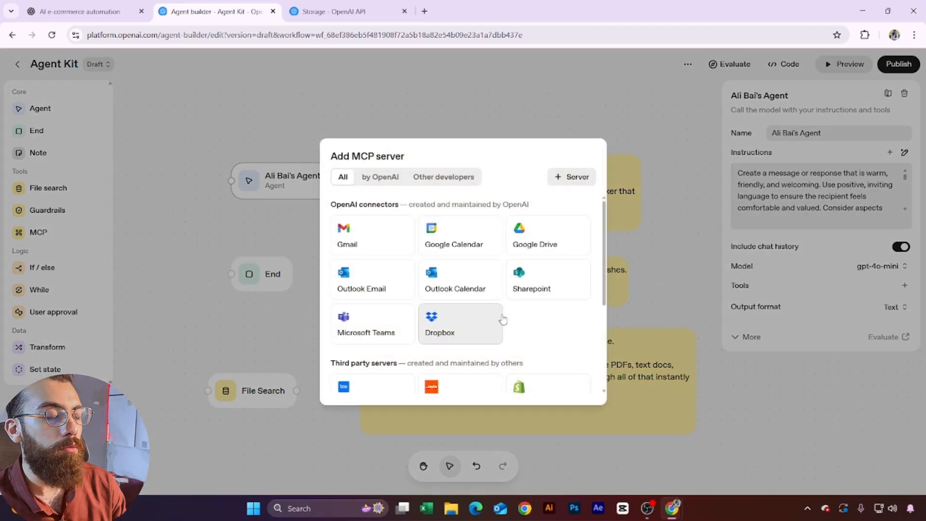
scroll(542, 317, down, 3)
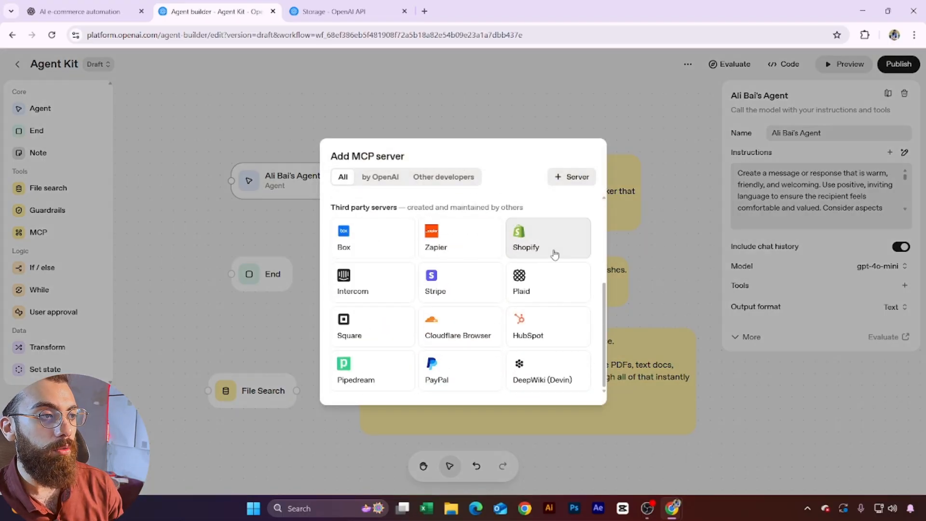
Step: Preview the Shopify, Box and Gmail MCP connector setup screens without connecting any
click(526, 256)
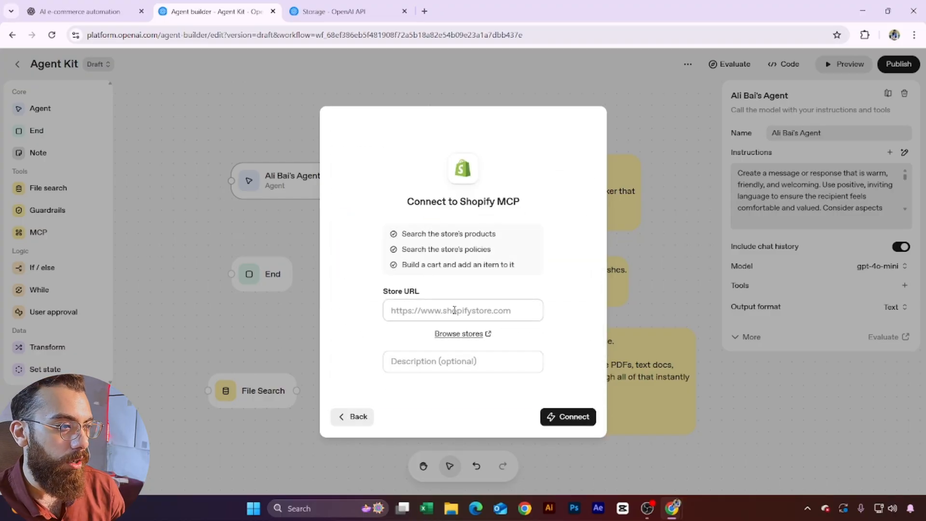
click(356, 416)
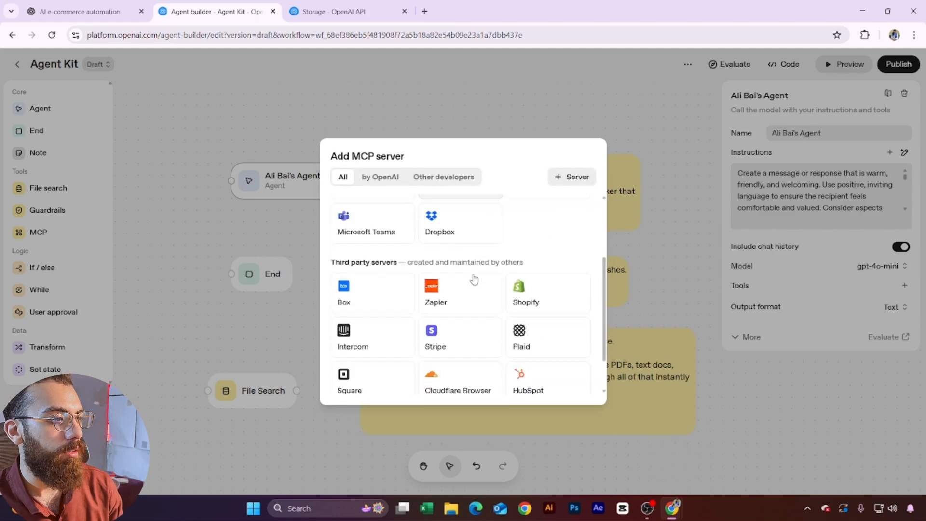
scroll(474, 280, down, 1)
click(367, 285)
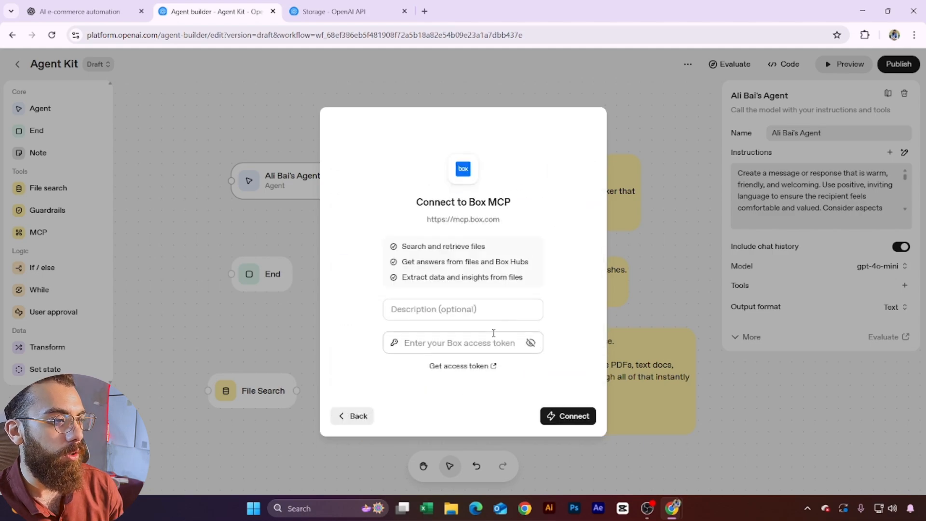
click(354, 415)
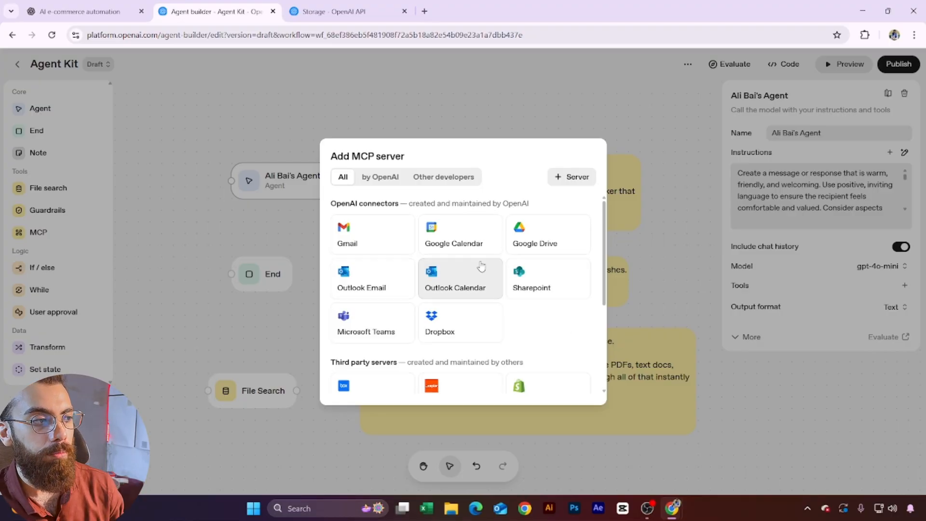
scroll(482, 270, down, 3)
scroll(372, 342, up, 5)
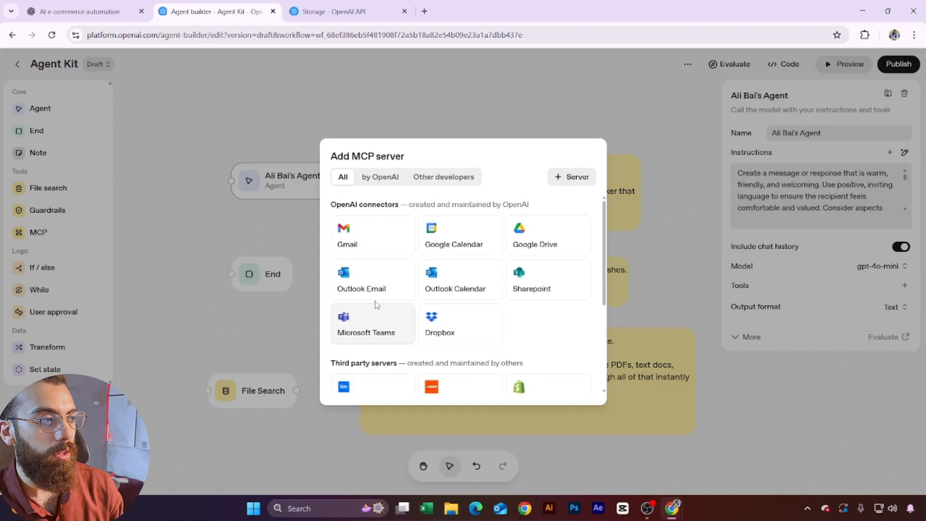
click(375, 250)
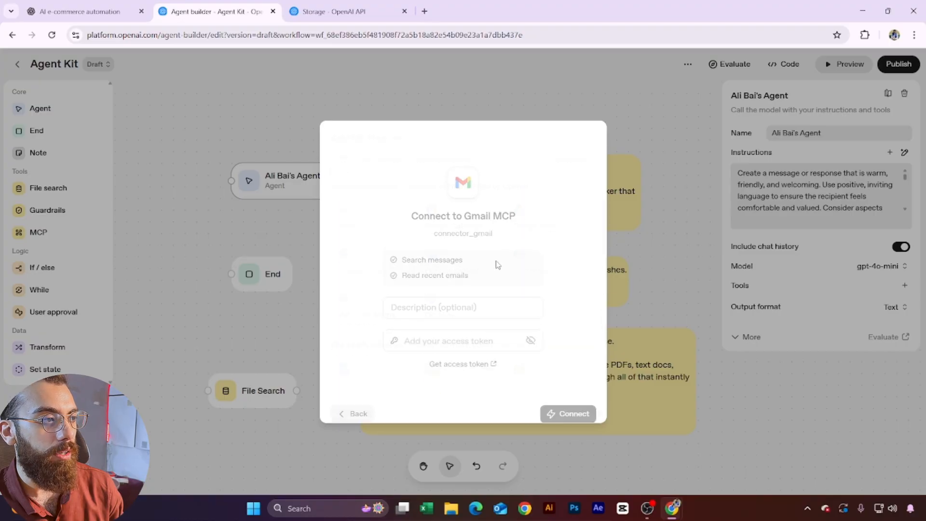
click(354, 408)
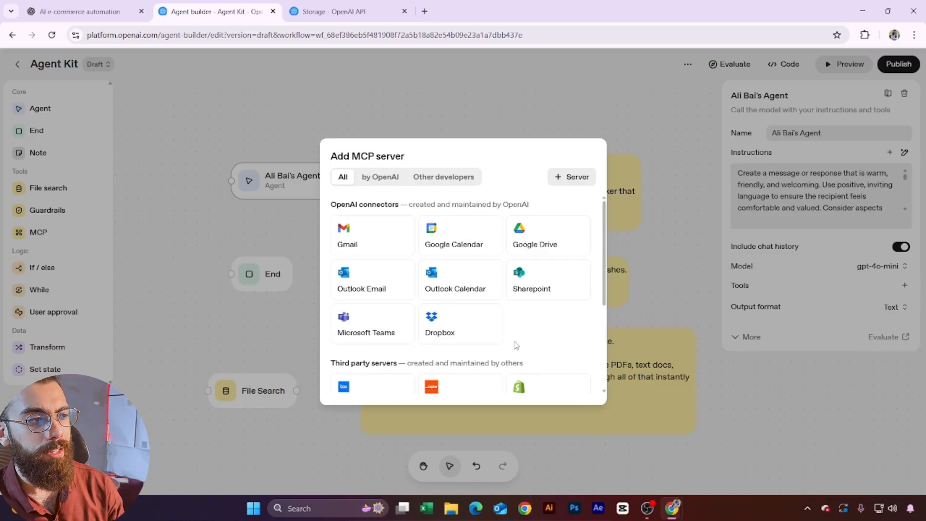
Step: Look at the custom MCP server setup, keep access token authentication, and close it
click(573, 177)
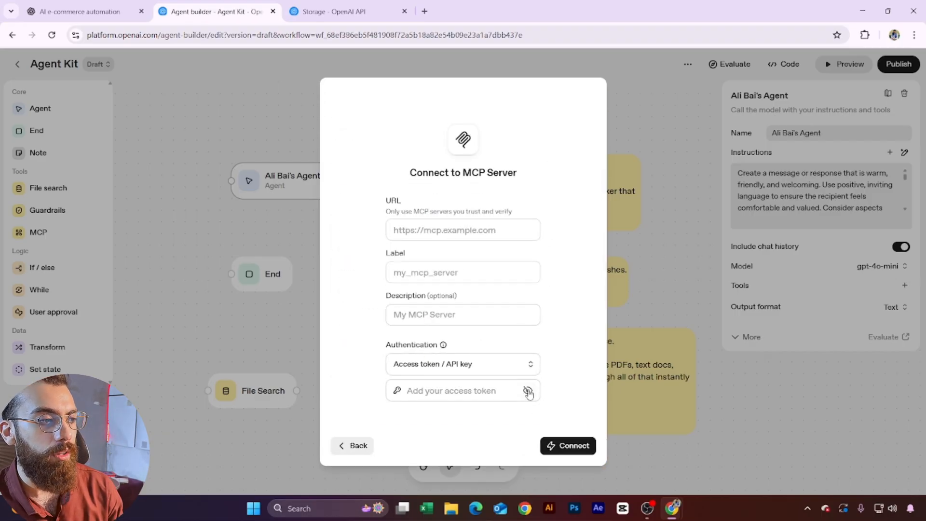
click(451, 370)
click(300, 310)
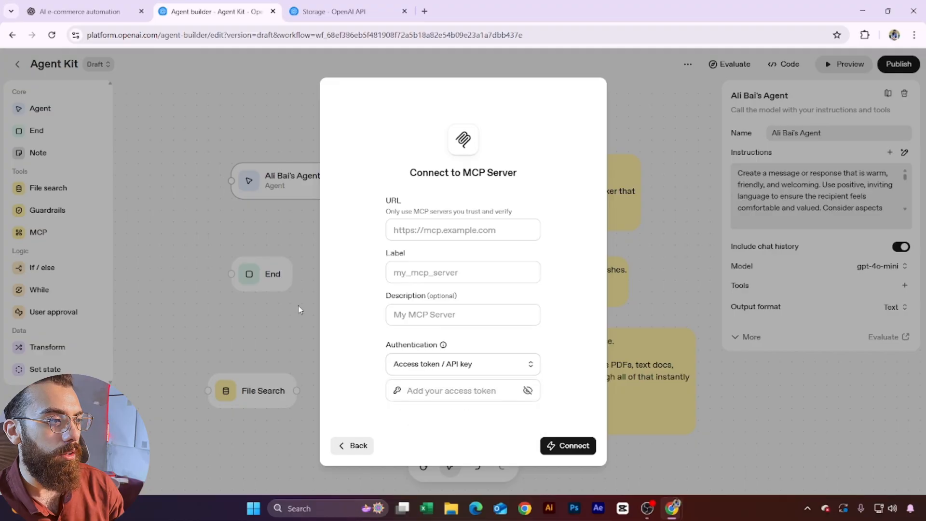
click(297, 352)
scroll(330, 356, down, 10)
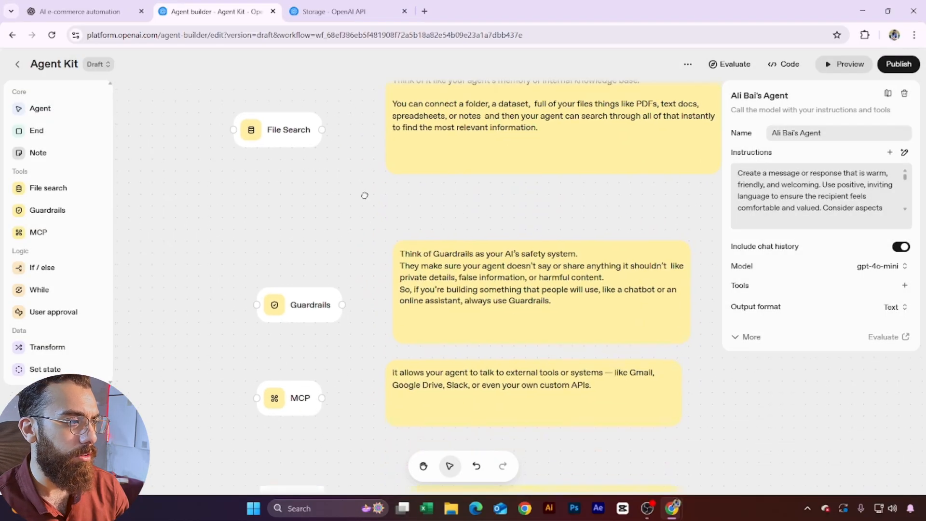
Step: Open the If / else block's settings, which have no branching conditions yet
scroll(377, 309, up, 1)
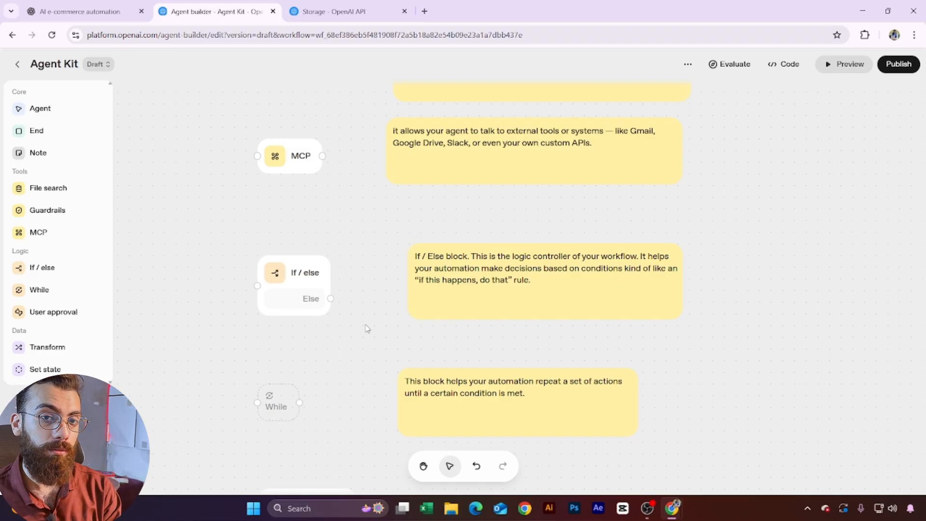
click(311, 277)
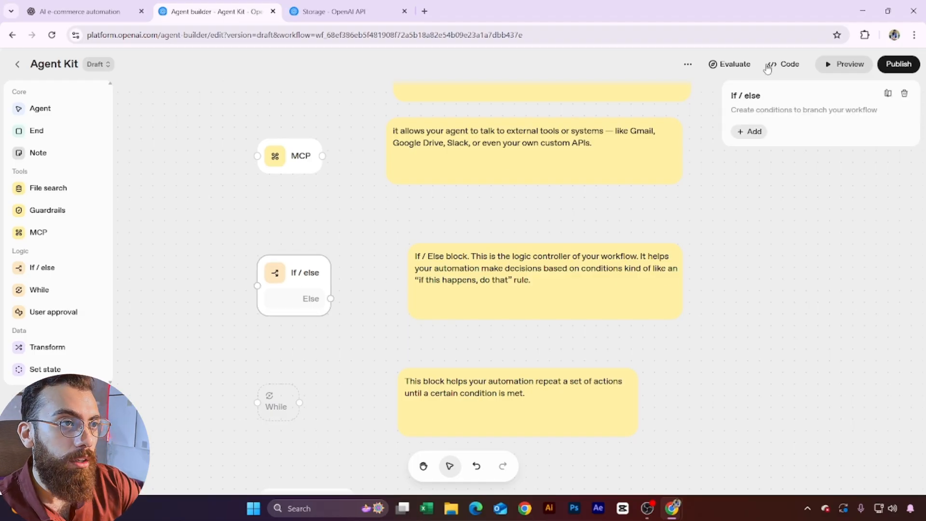
click(754, 132)
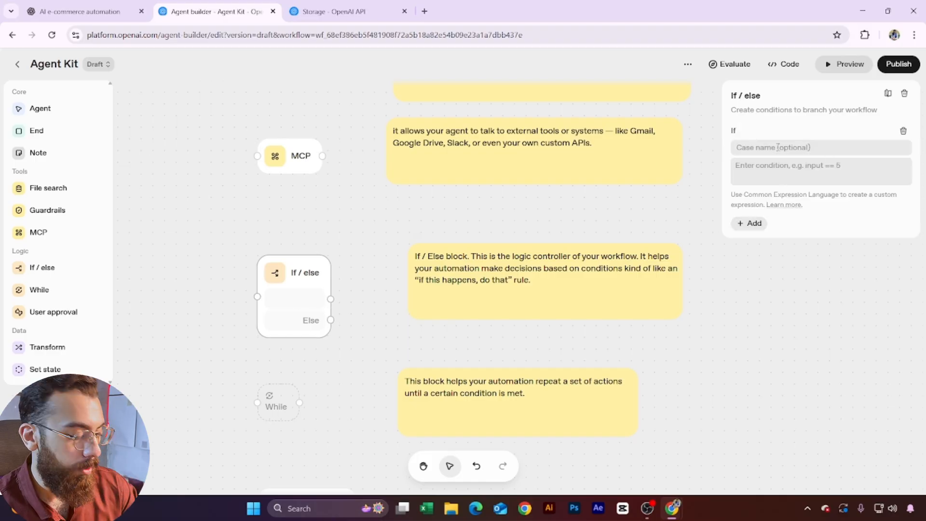
text(1)
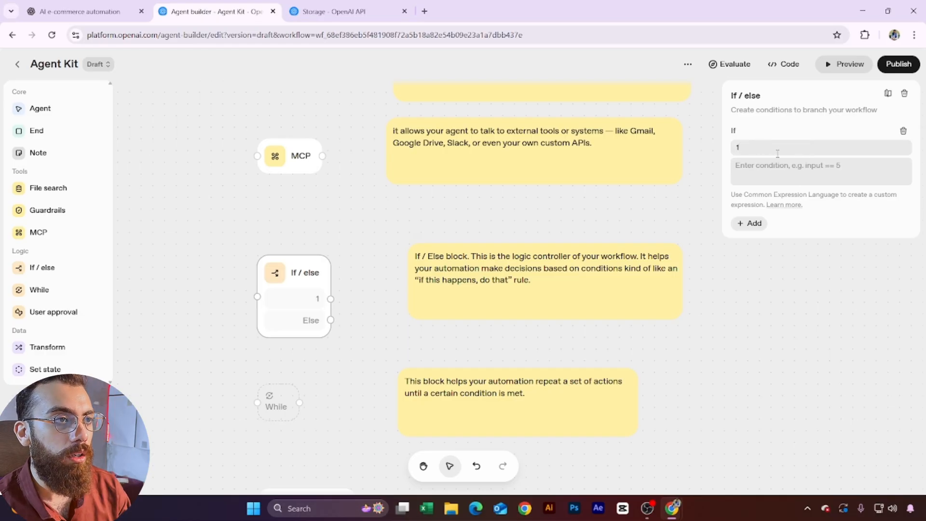
click(749, 223)
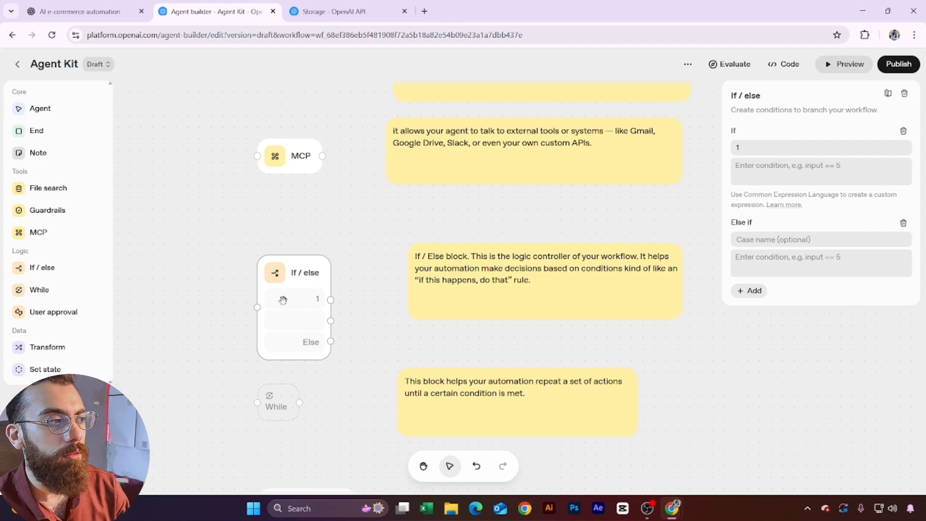
drag(330, 299, 475, 214)
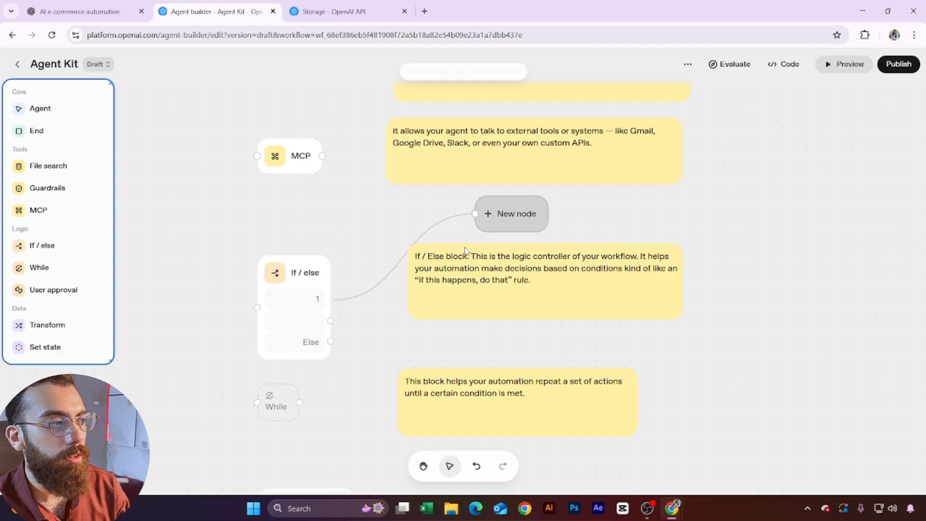
click(320, 316)
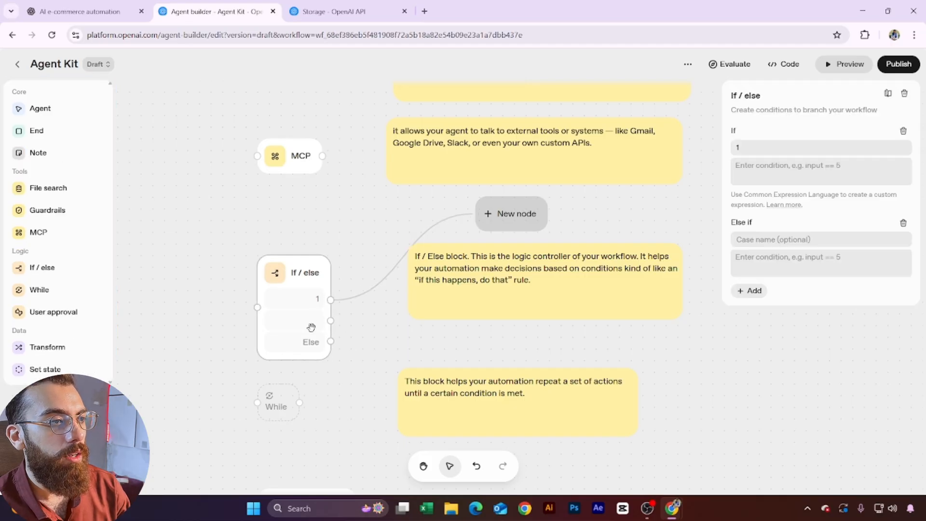
click(765, 239)
text(2)
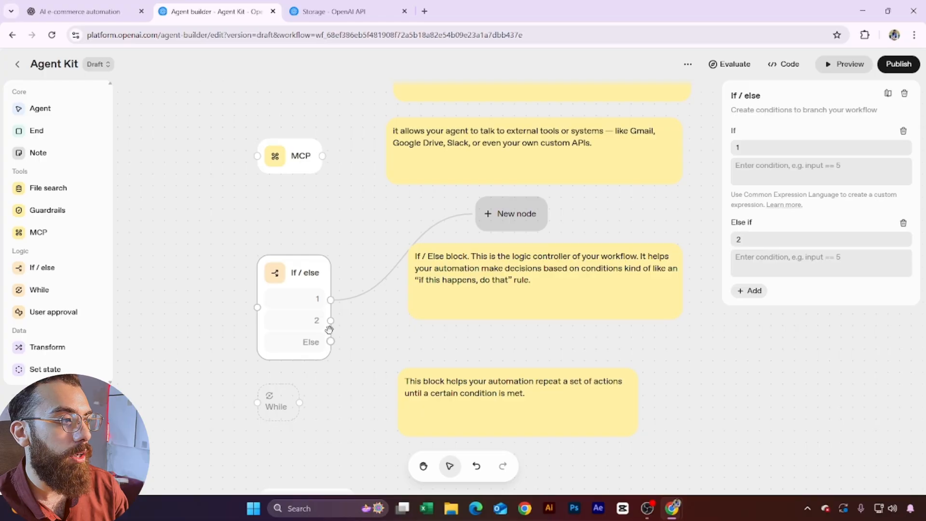
drag(330, 320, 521, 345)
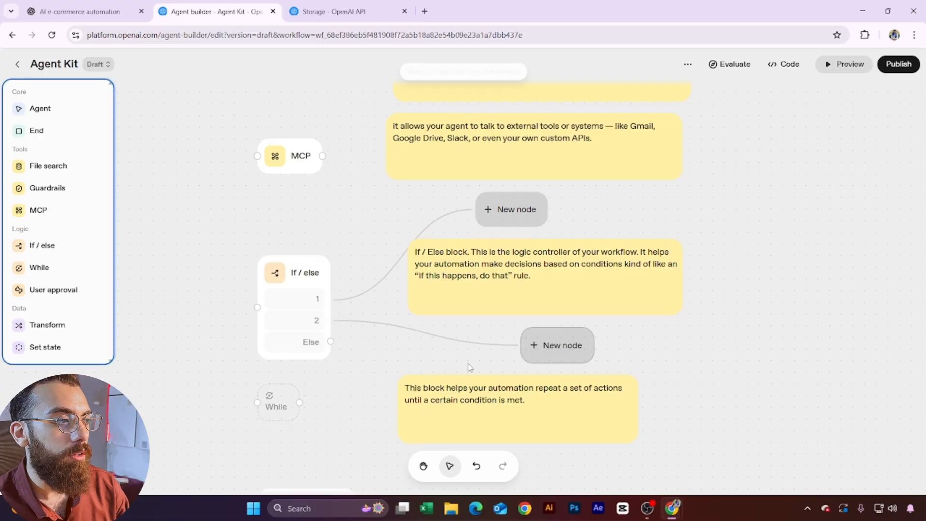
click(302, 322)
click(750, 289)
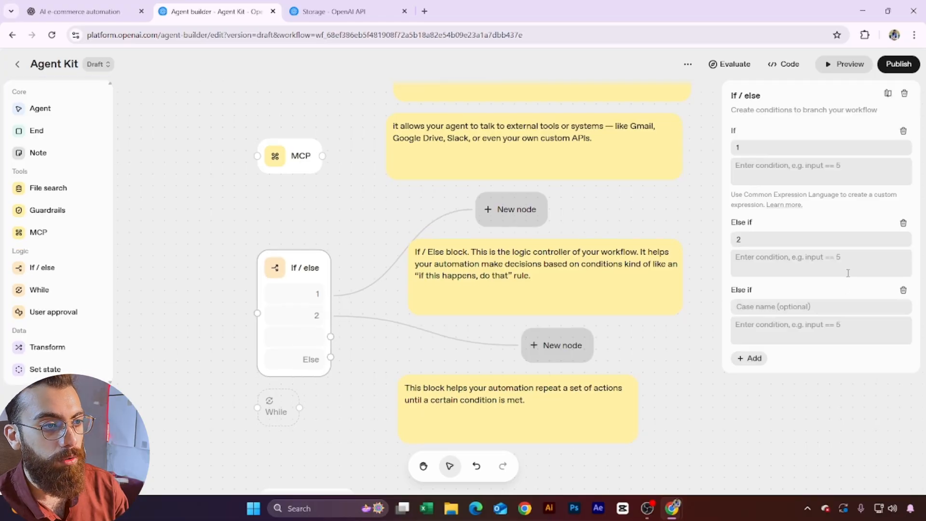
click(752, 358)
click(753, 429)
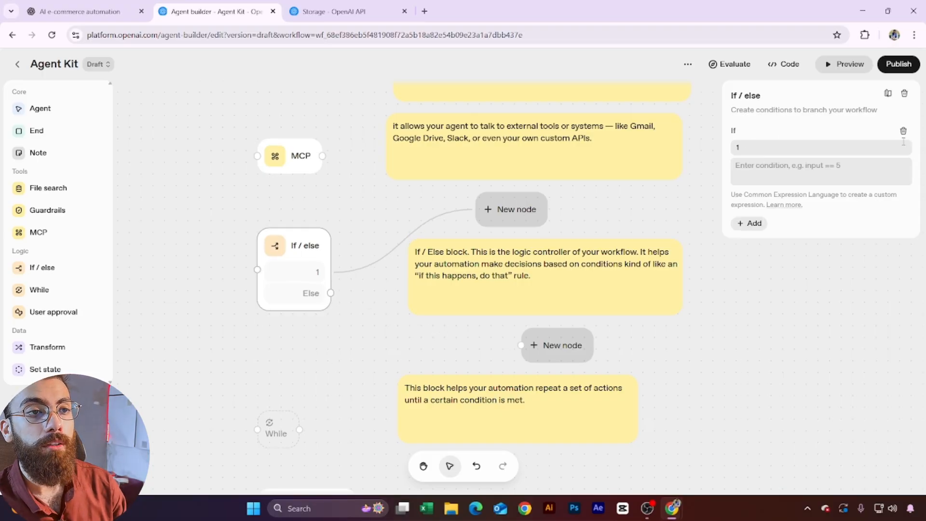
click(903, 131)
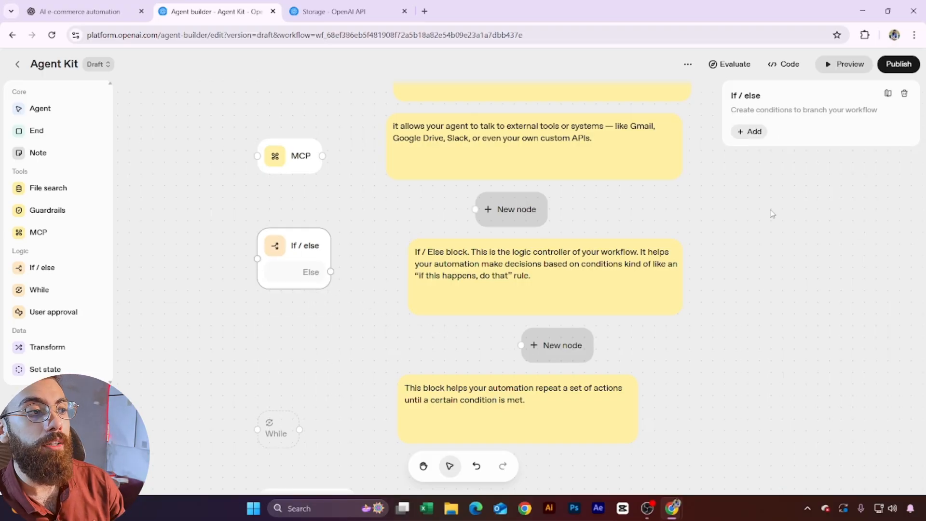
click(478, 341)
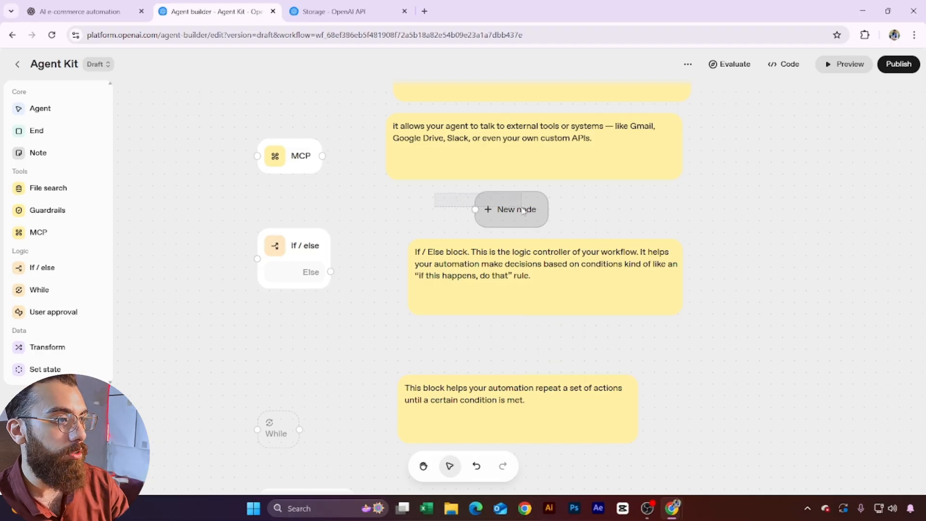
drag(383, 356, 419, 183)
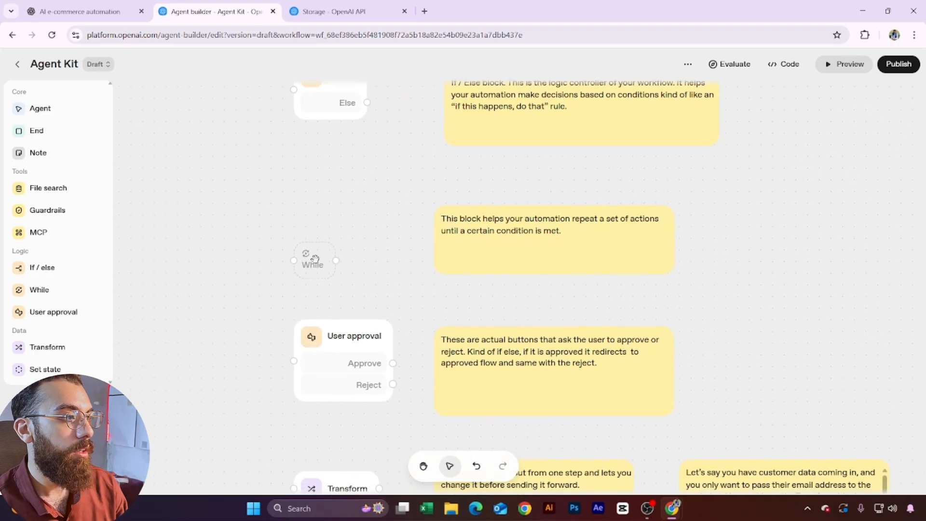
drag(310, 260, 319, 243)
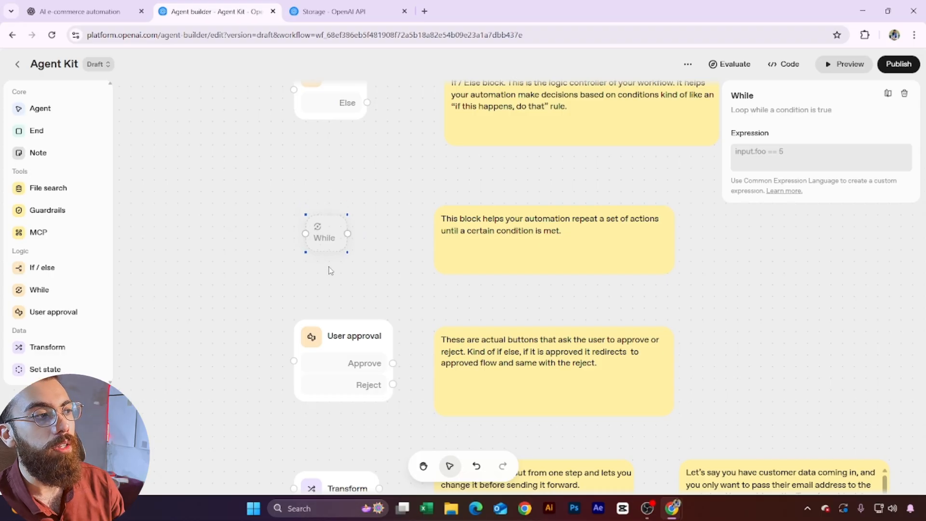
click(364, 314)
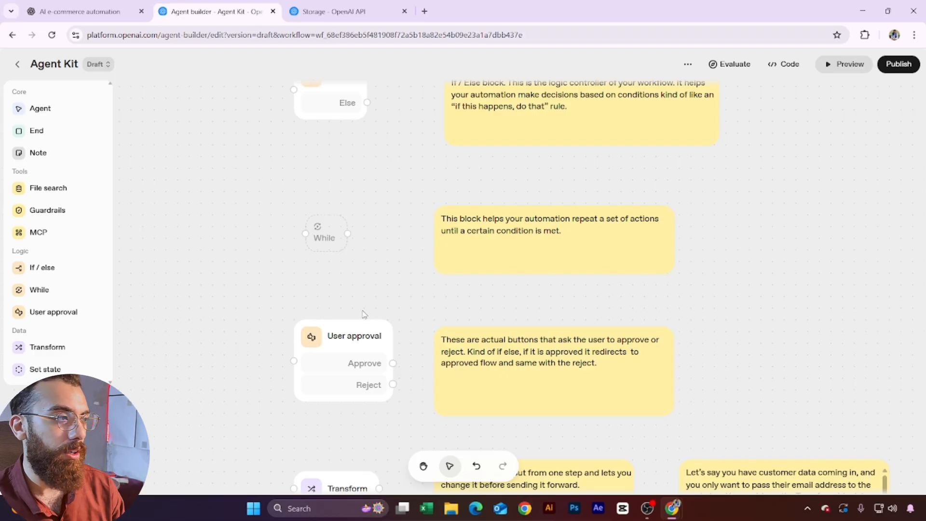
click(335, 236)
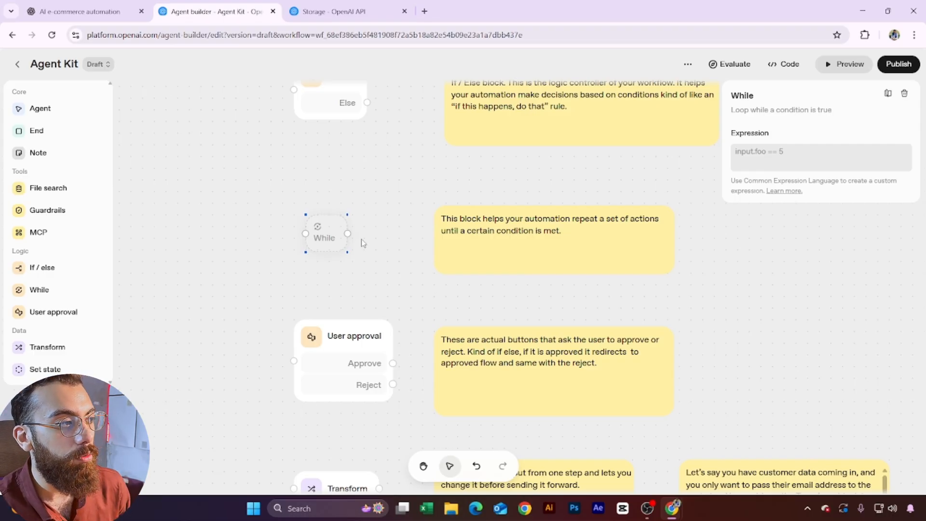
click(412, 280)
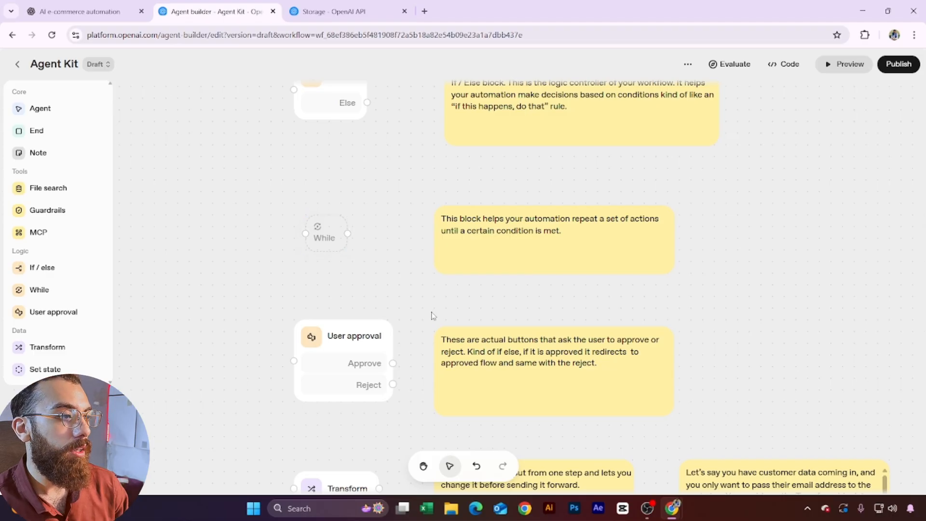
scroll(348, 282, down, 3)
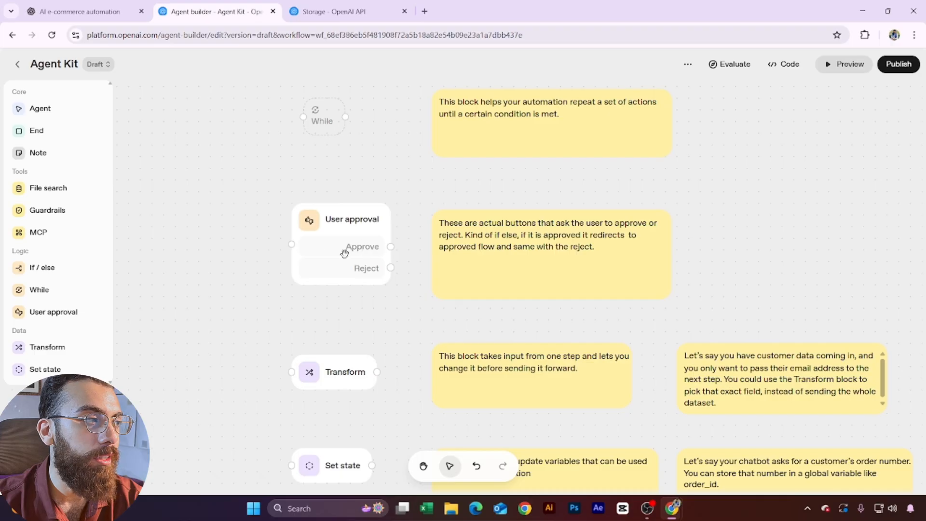
click(352, 233)
drag(841, 138, 641, 134)
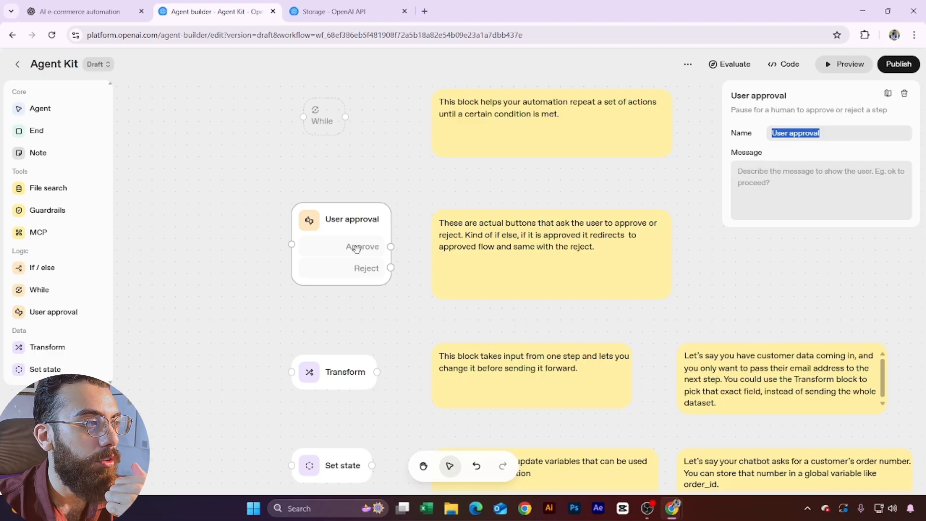
click(373, 311)
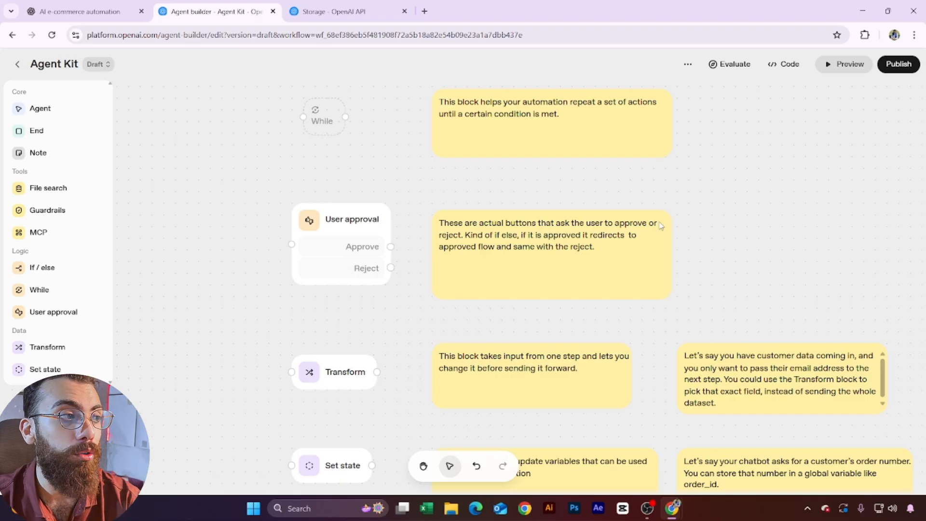
click(457, 258)
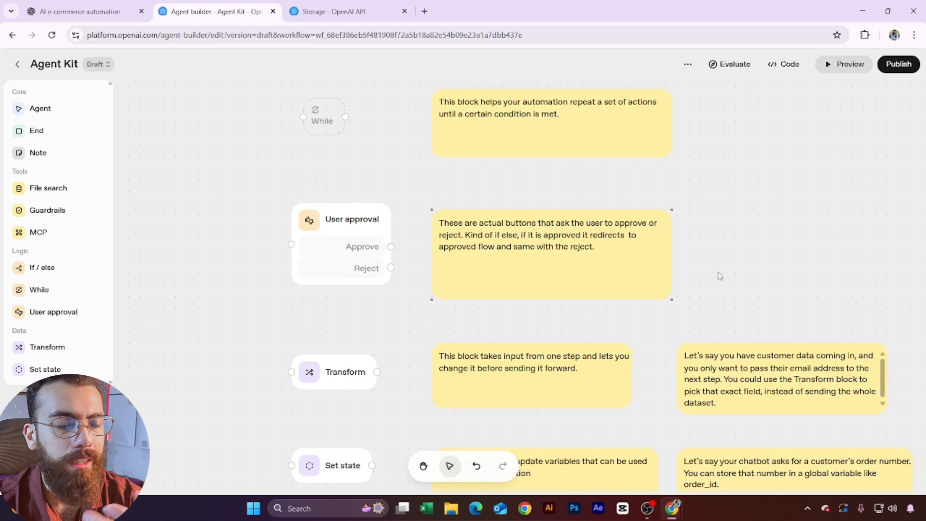
drag(391, 246, 482, 186)
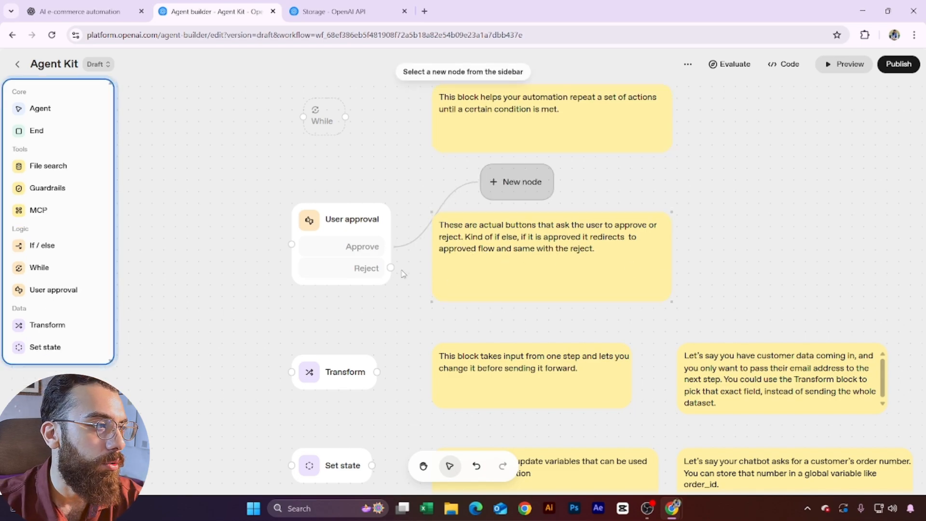
drag(390, 268, 503, 324)
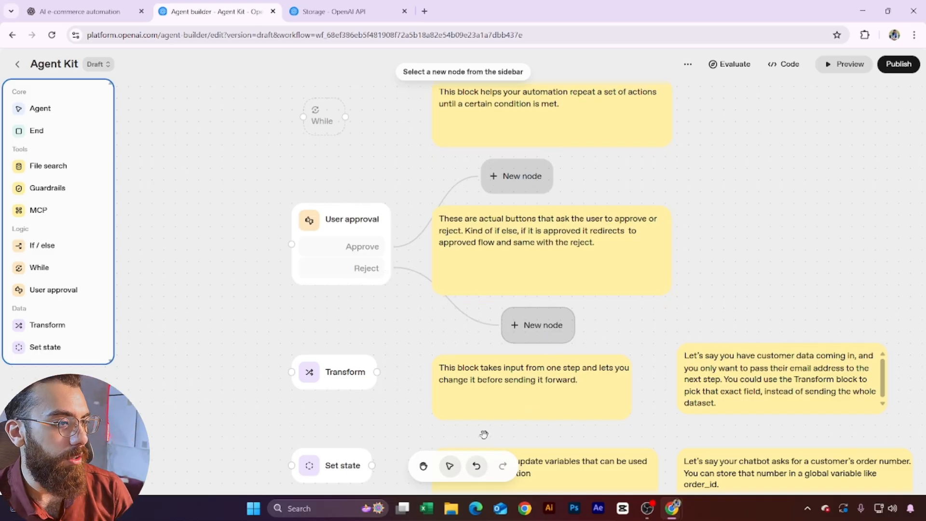
click(493, 300)
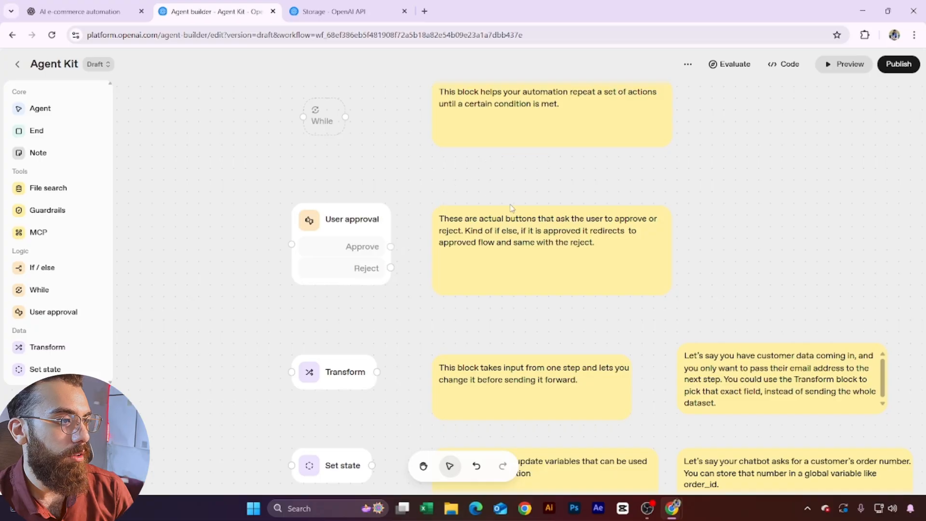
drag(433, 319, 391, 199)
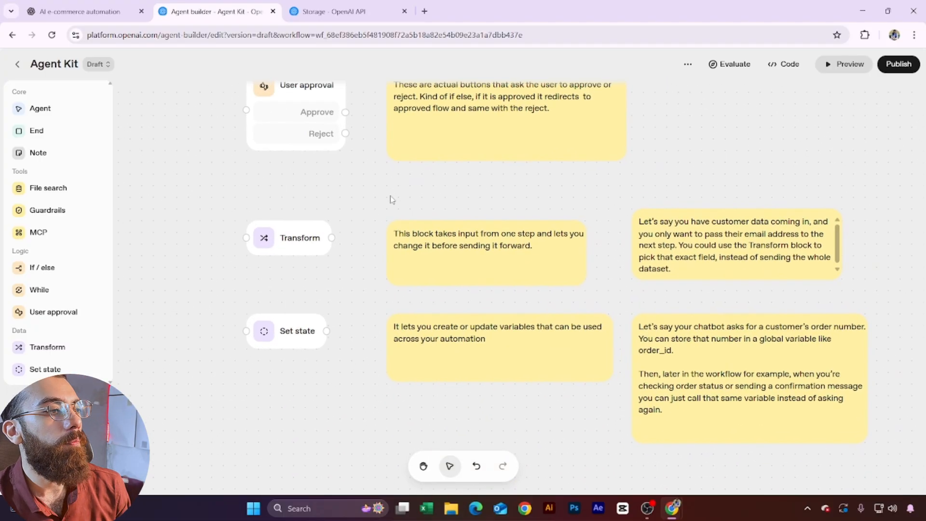
Step: Move the customer data example note left and enlarge it so its text fits
click(390, 257)
click(323, 258)
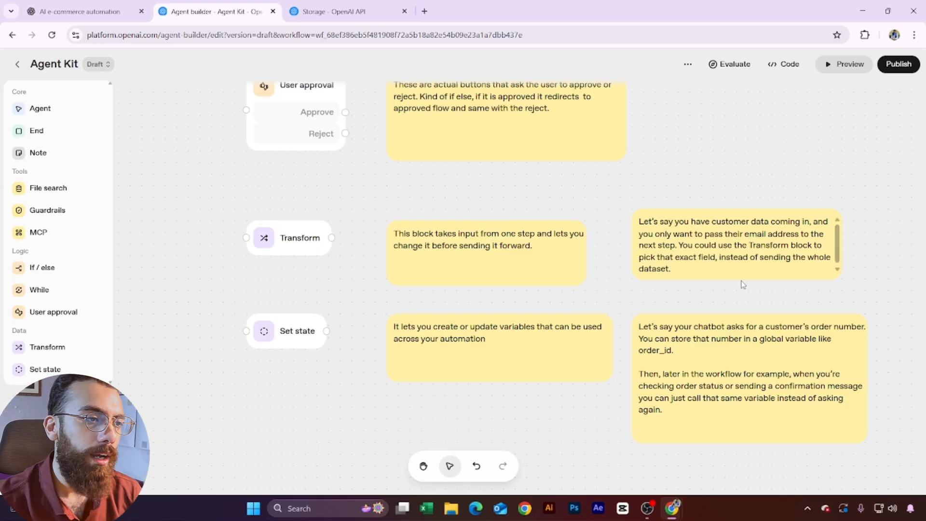
drag(740, 273, 718, 272)
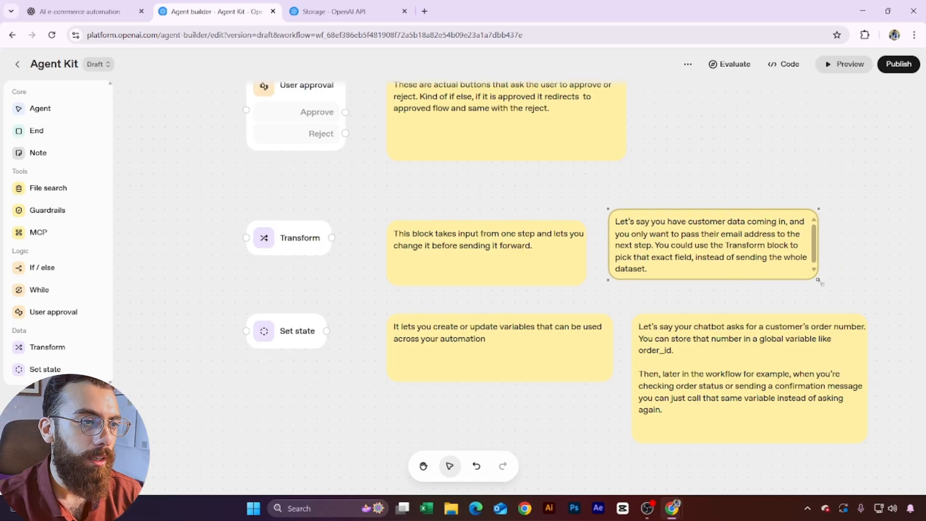
drag(819, 282, 878, 298)
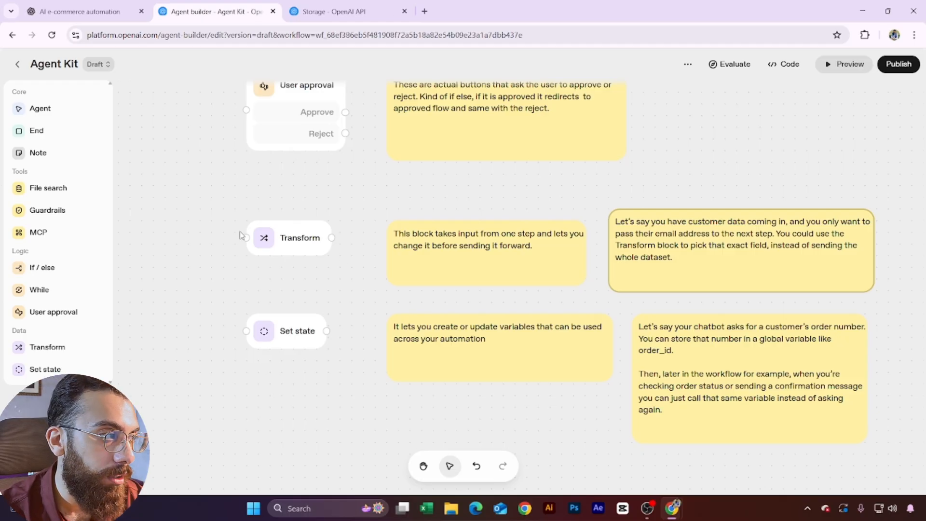
Step: Open the Transform block, compare Object and Expressions modes, and preview Value input suggestions
click(291, 242)
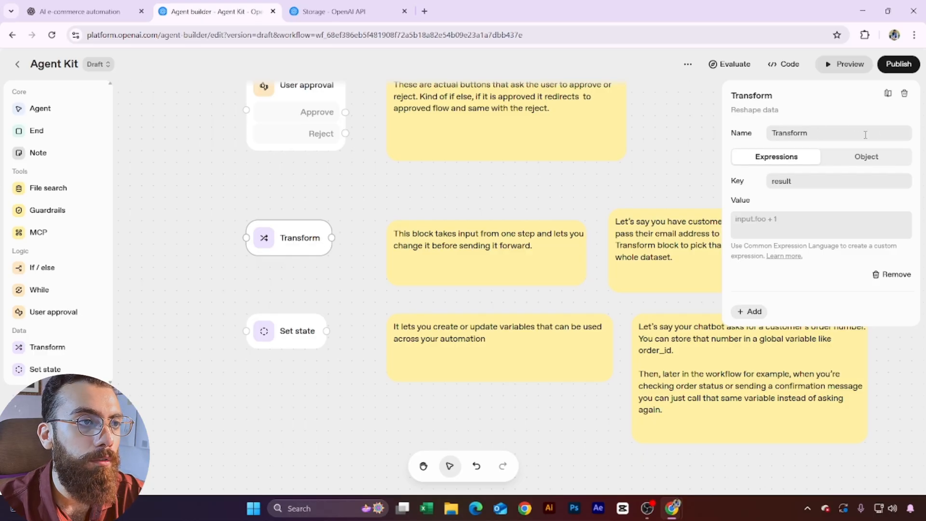
click(866, 156)
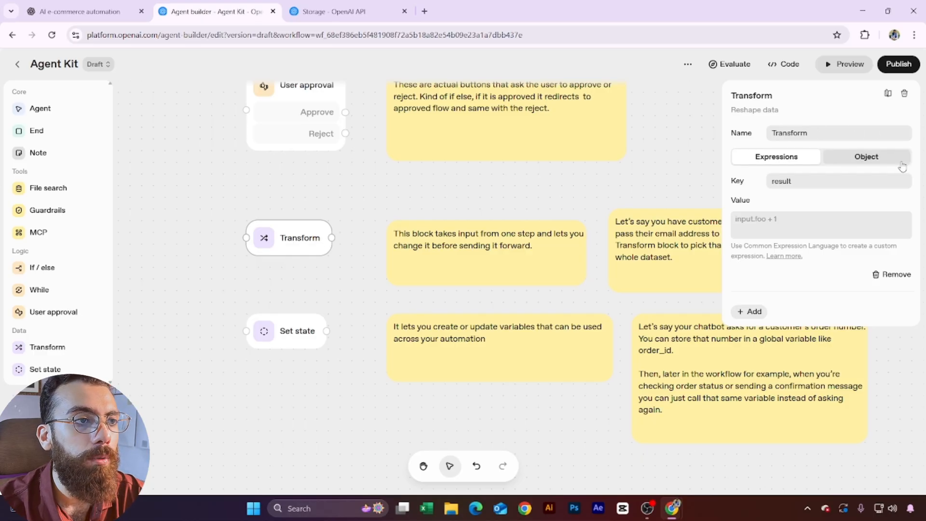
click(755, 164)
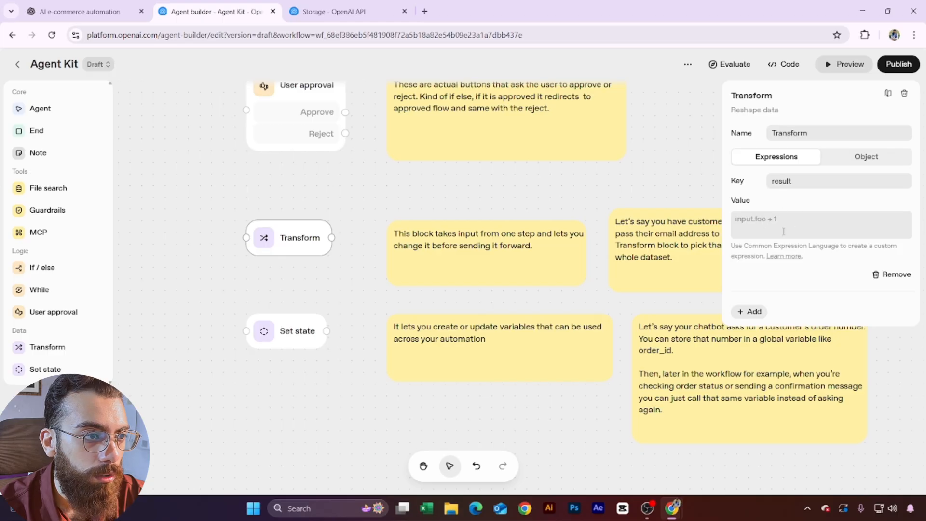
click(770, 218)
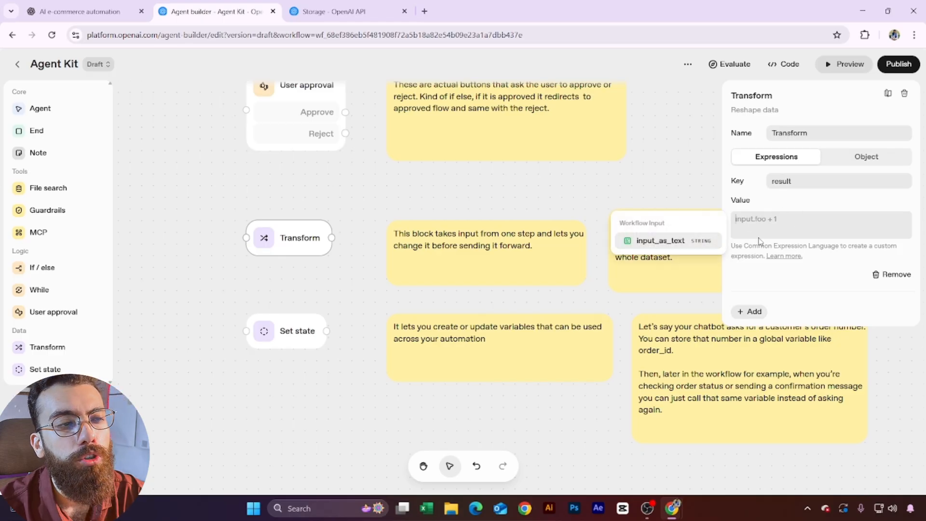
click(798, 205)
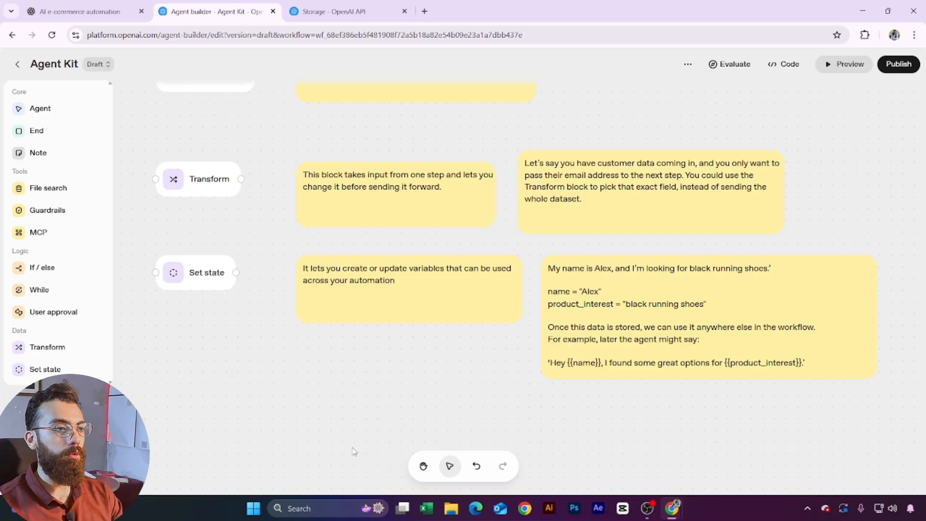
scroll(372, 419, right, 3)
scroll(401, 372, right, 3)
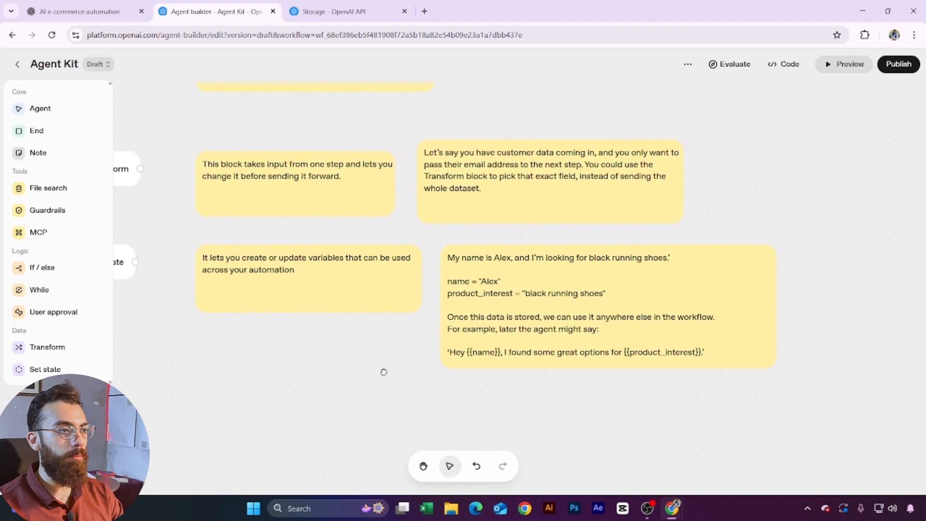
click(461, 267)
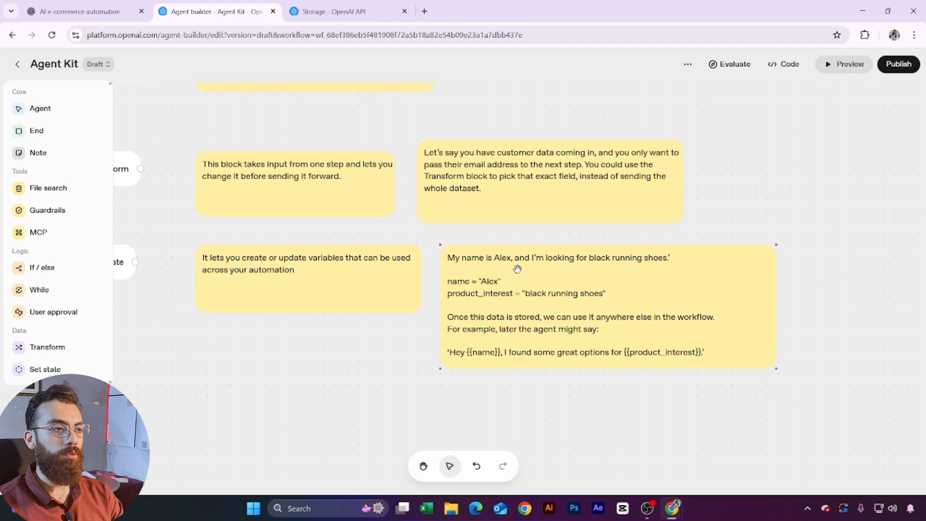
double_click(501, 258)
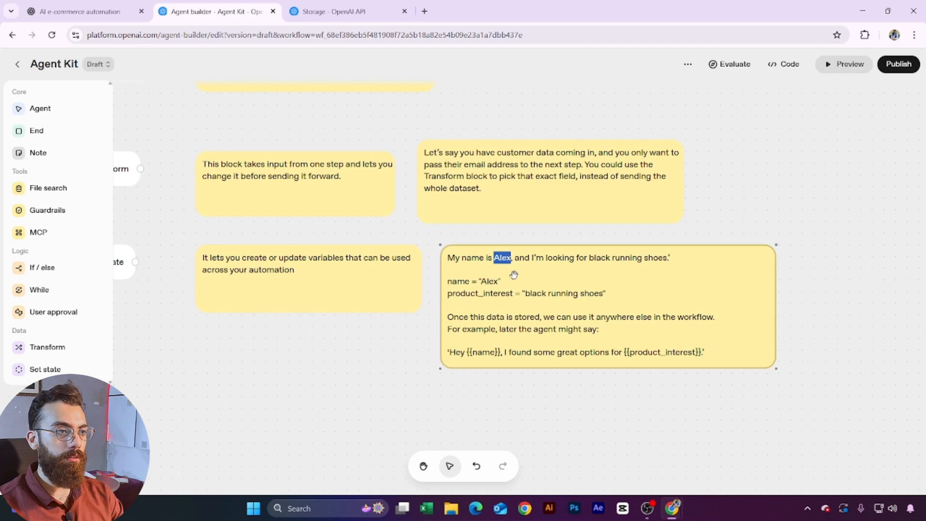
click(590, 258)
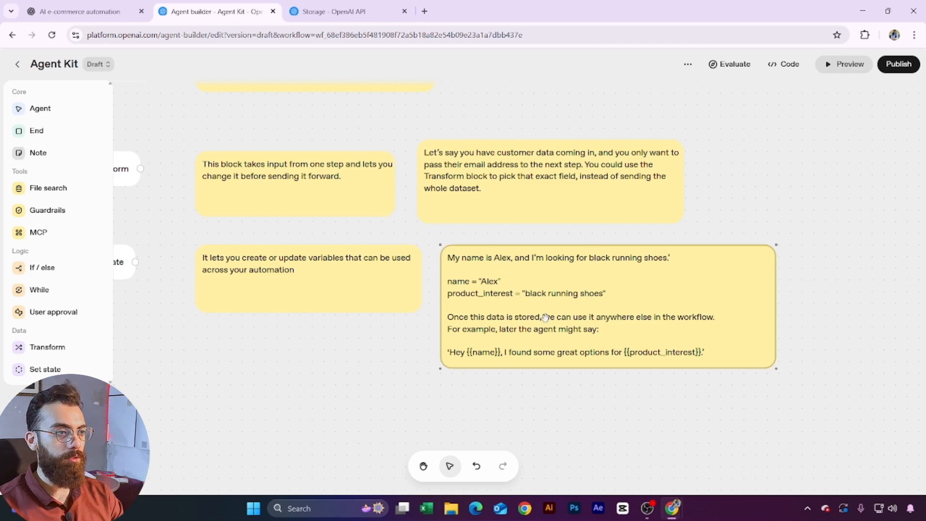
click(352, 403)
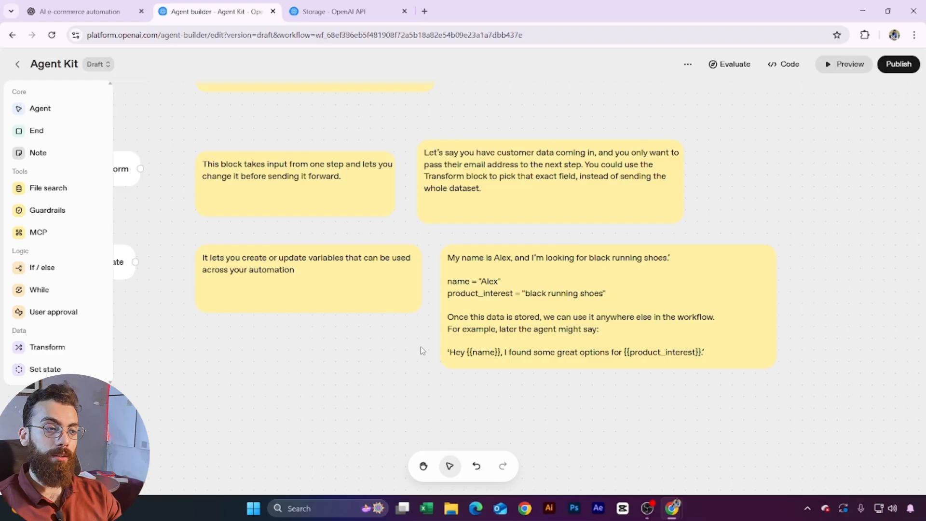
click(471, 353)
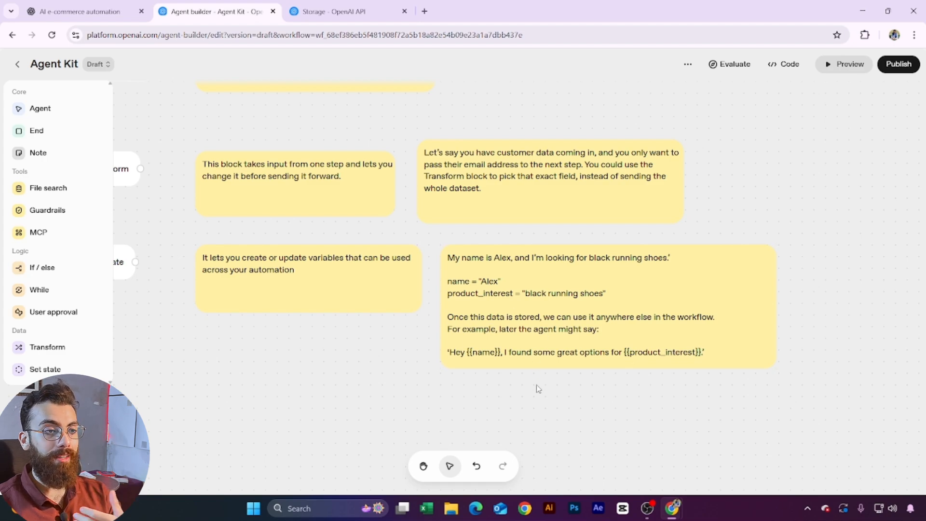
click(683, 313)
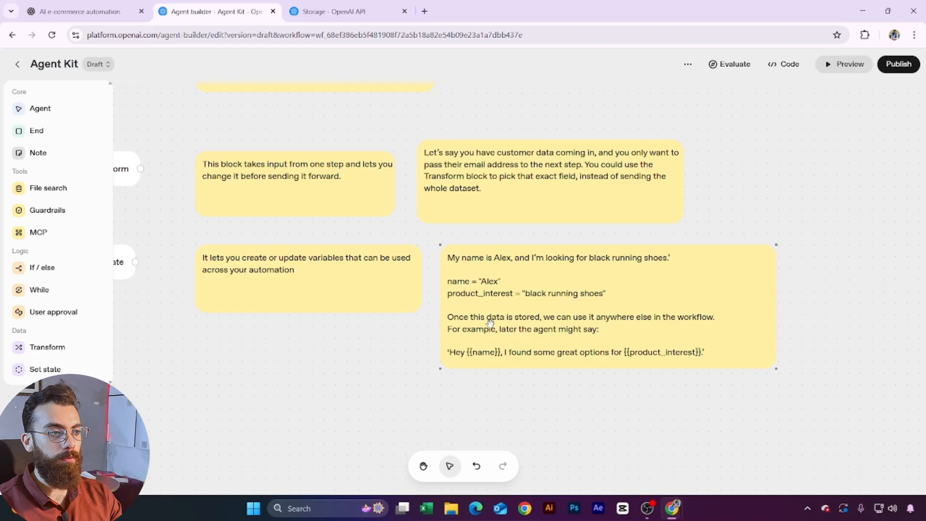
click(501, 346)
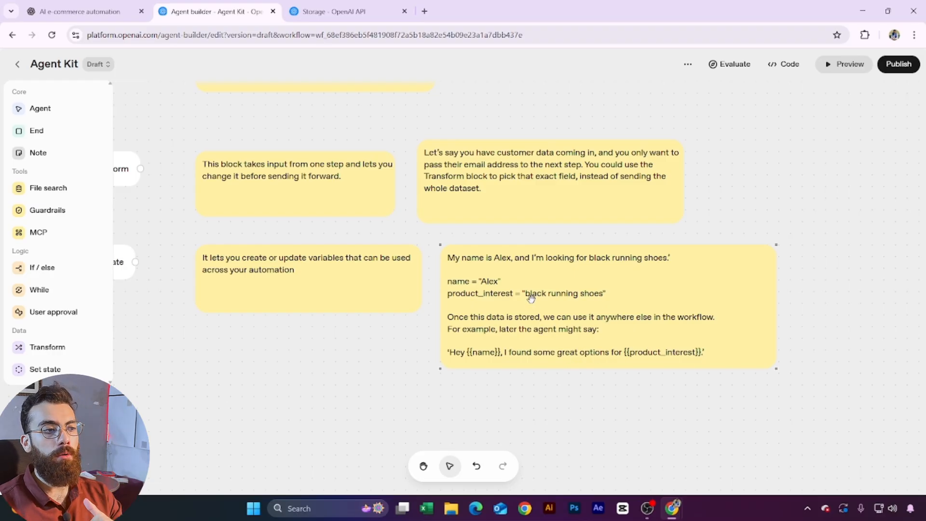
click(498, 400)
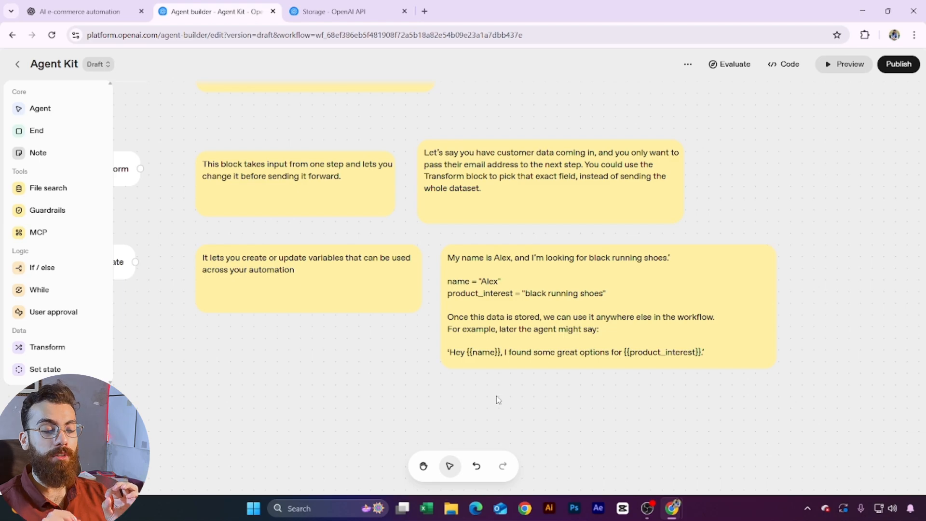
Step: Scroll back up the Agent Kit canvas and exit to the workflow list
drag(207, 360, 424, 356)
scroll(424, 359, down, 2)
scroll(419, 358, up, 3)
scroll(416, 353, up, 10)
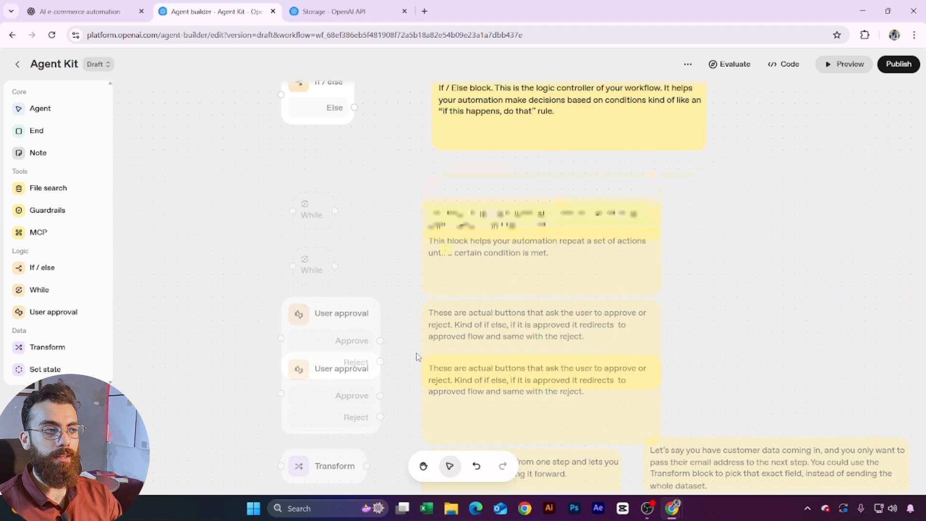
scroll(395, 378, up, 6)
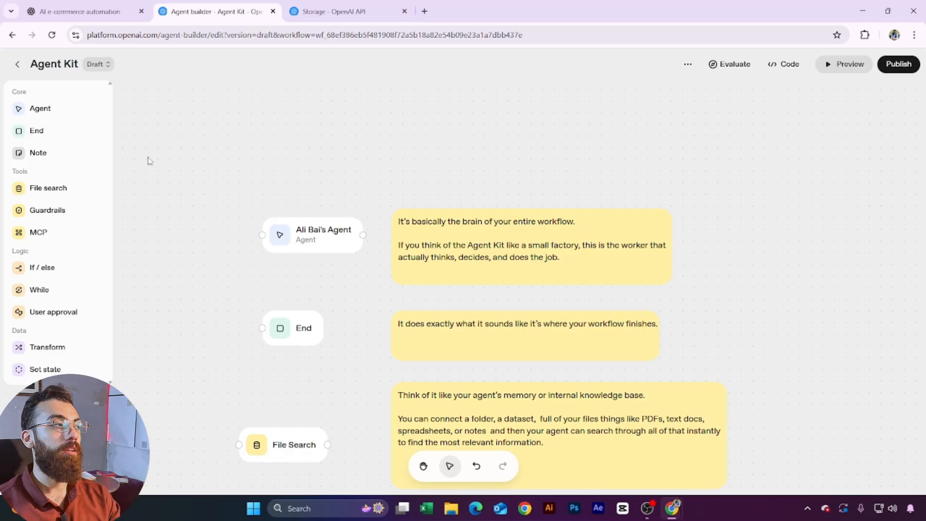
click(18, 64)
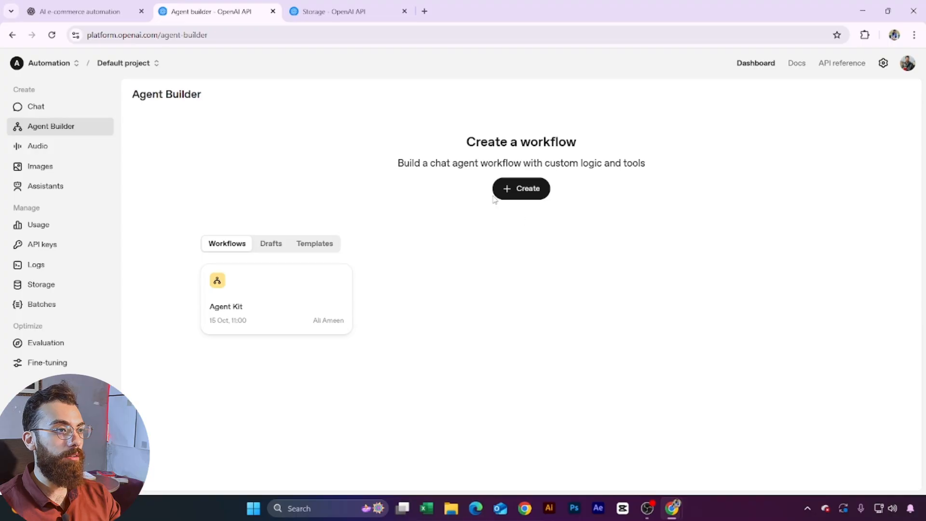
Step: Create a new workflow, check the Start node, and open the default My agent settings
click(517, 193)
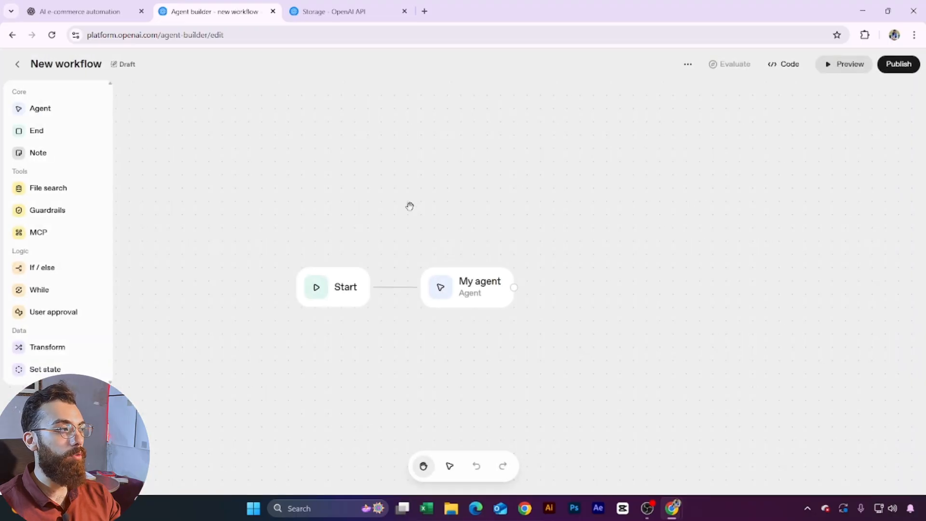
click(327, 289)
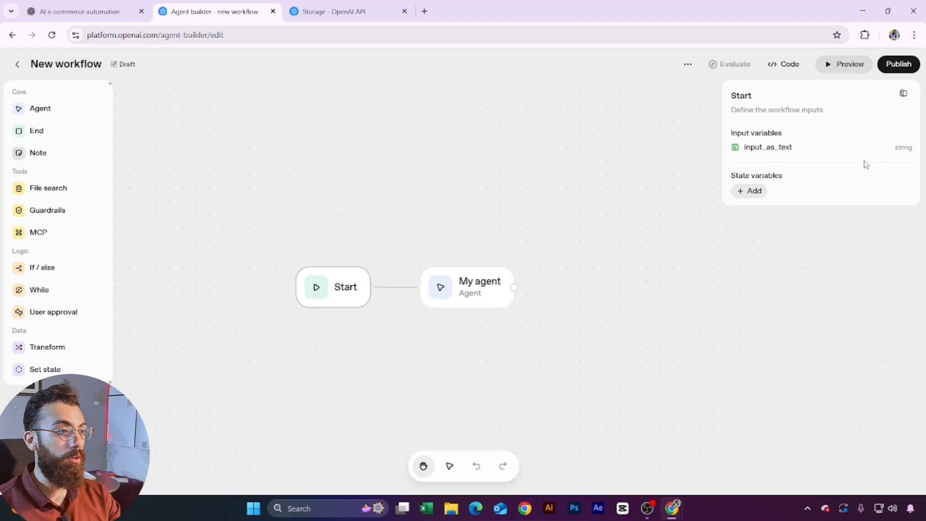
click(470, 296)
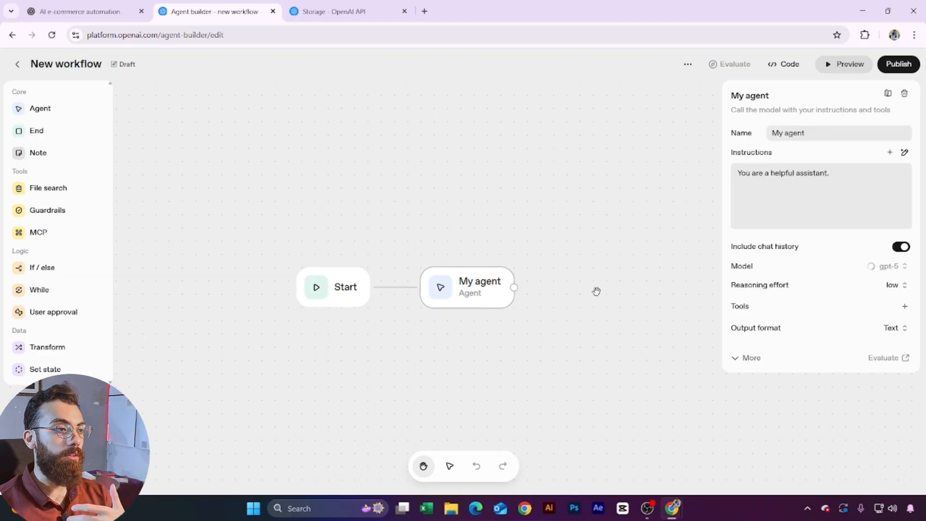
click(500, 367)
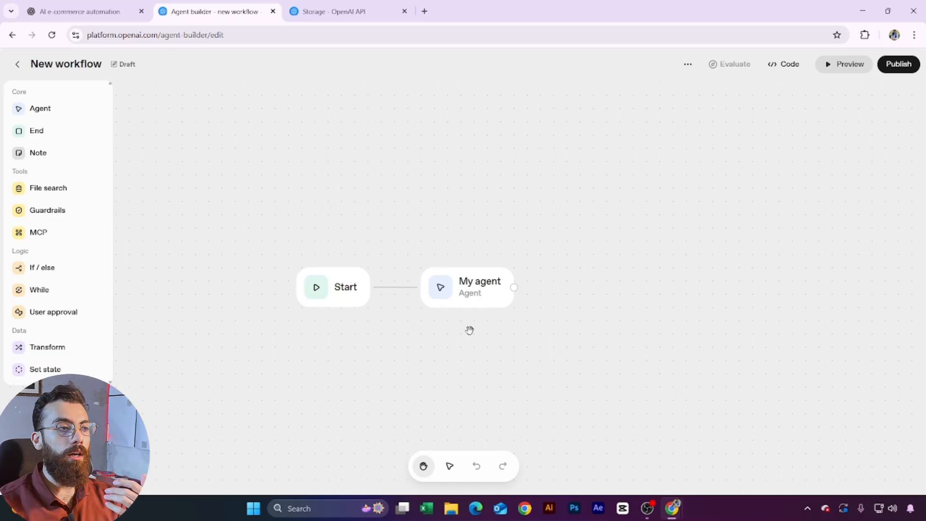
click(476, 282)
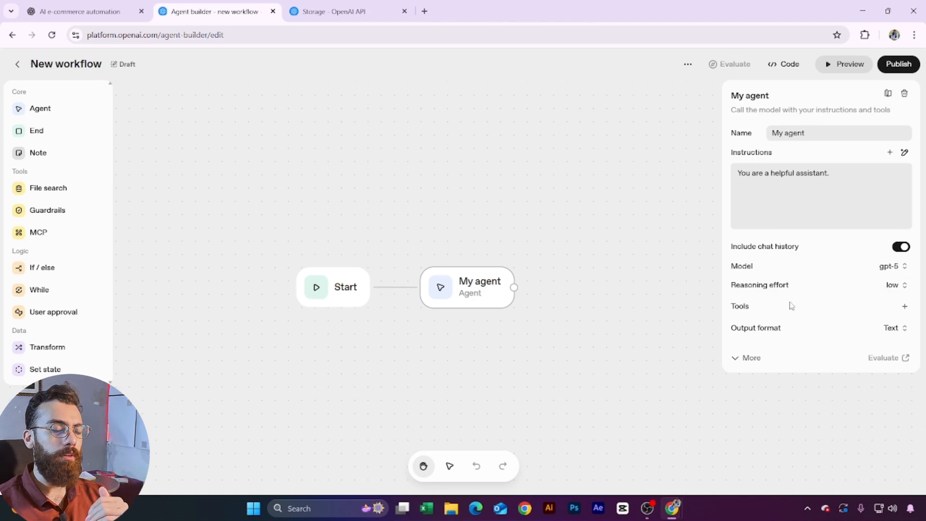
Step: Open My agent's instructions in the expanded prompt editor
click(905, 306)
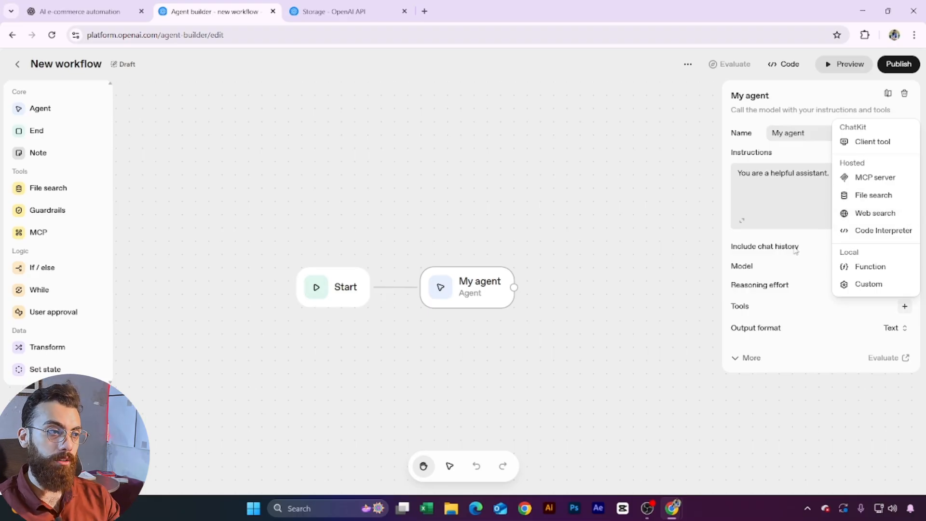
click(797, 211)
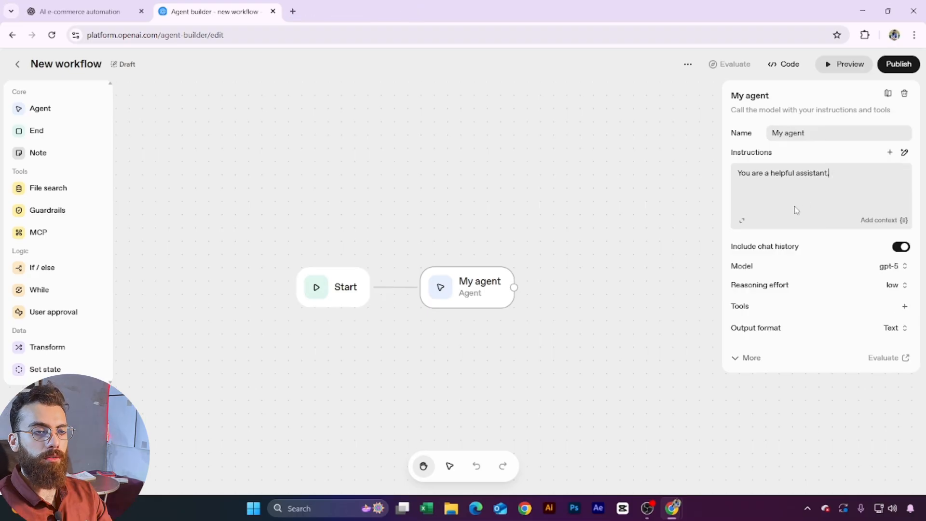
click(743, 222)
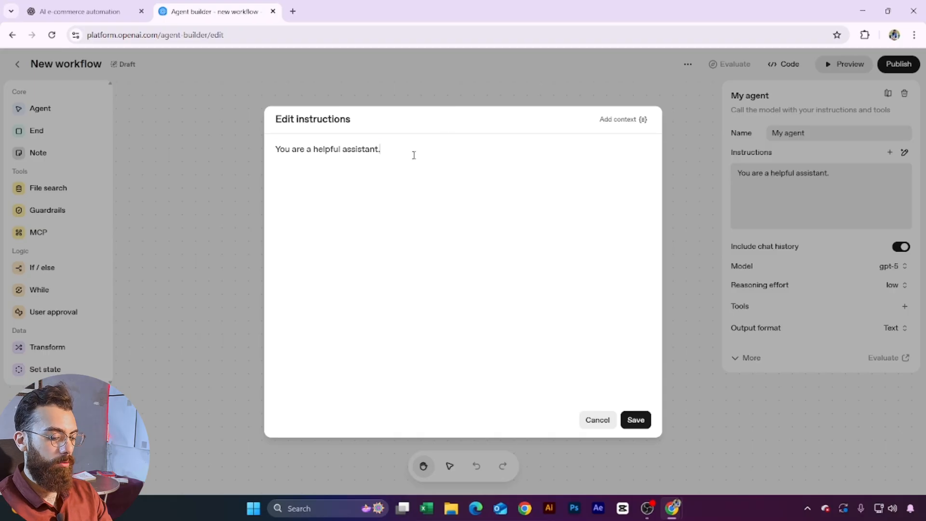
Step: Replace the default instructions with the pasted Number Plate customer-category prompt and save
key(ctrl+a)
key(BackSpace)
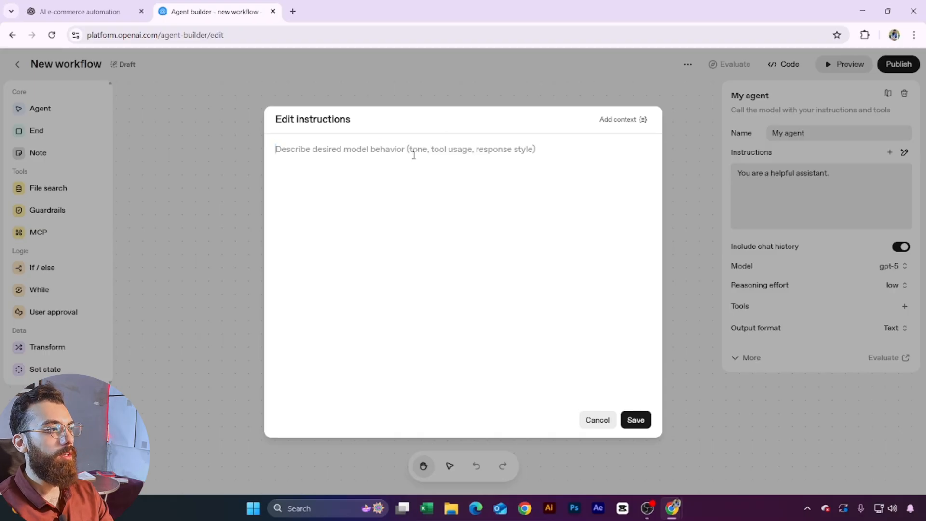
key(ctrl+v)
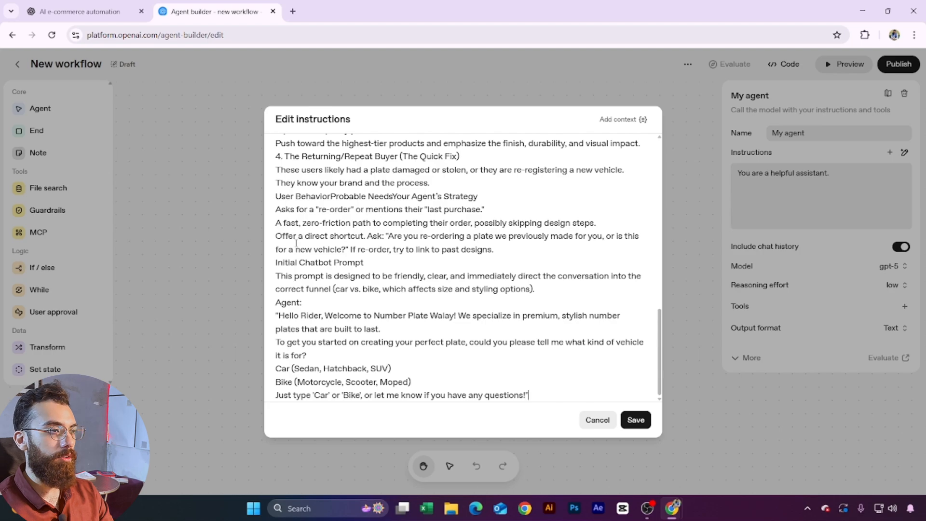
scroll(315, 232, up, 15)
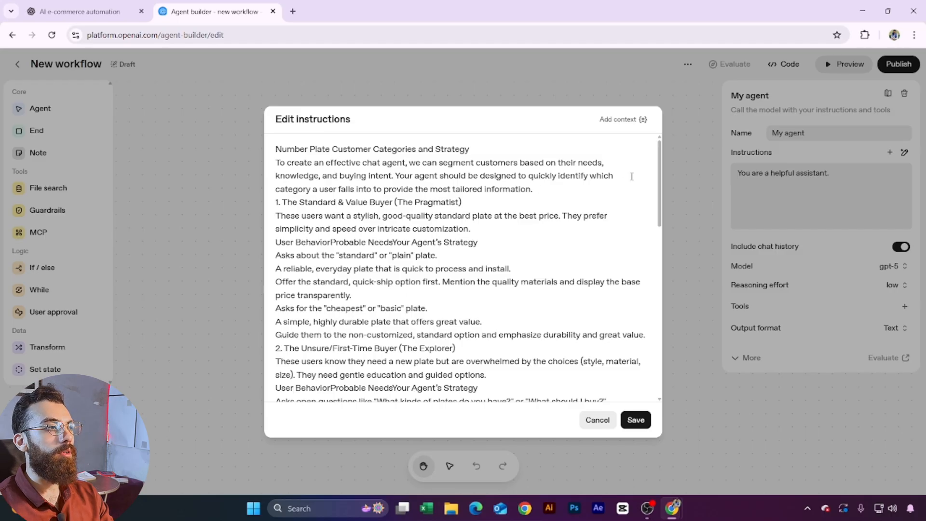
click(533, 189)
scroll(323, 299, down, 10)
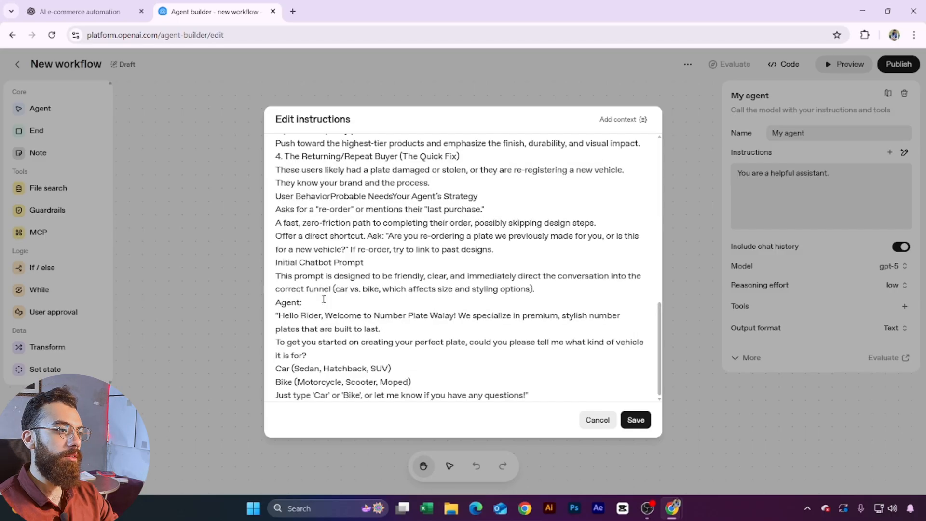
click(626, 418)
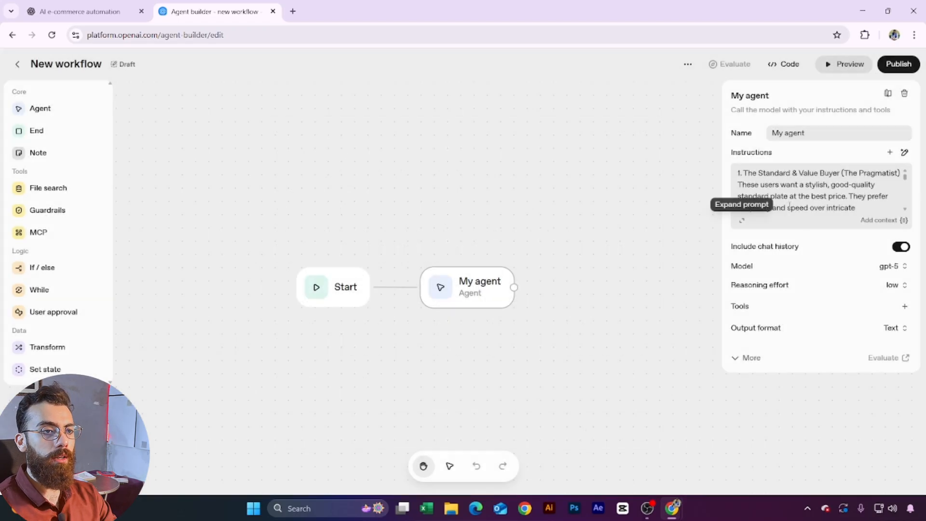
Step: Keep My agent's reasoning effort at low, add no tools, and deselect My agent
mouse_move(789, 252)
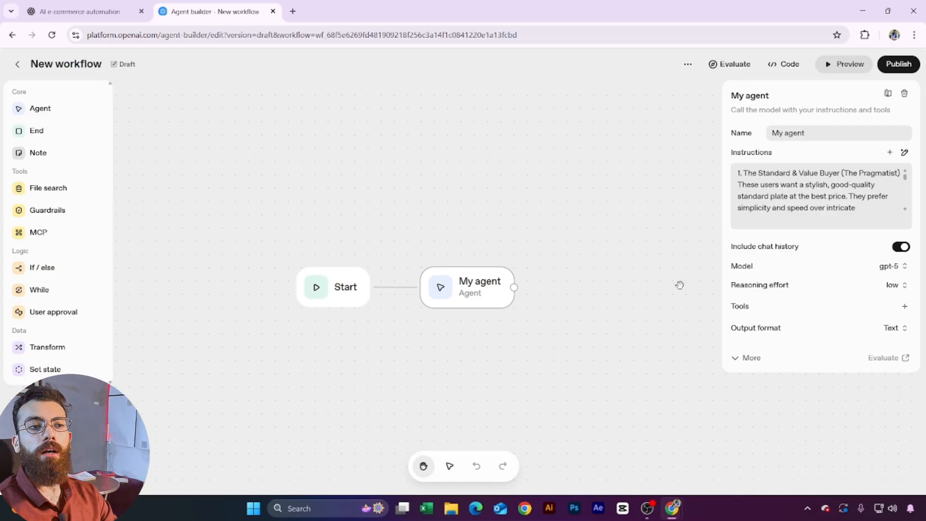
click(891, 285)
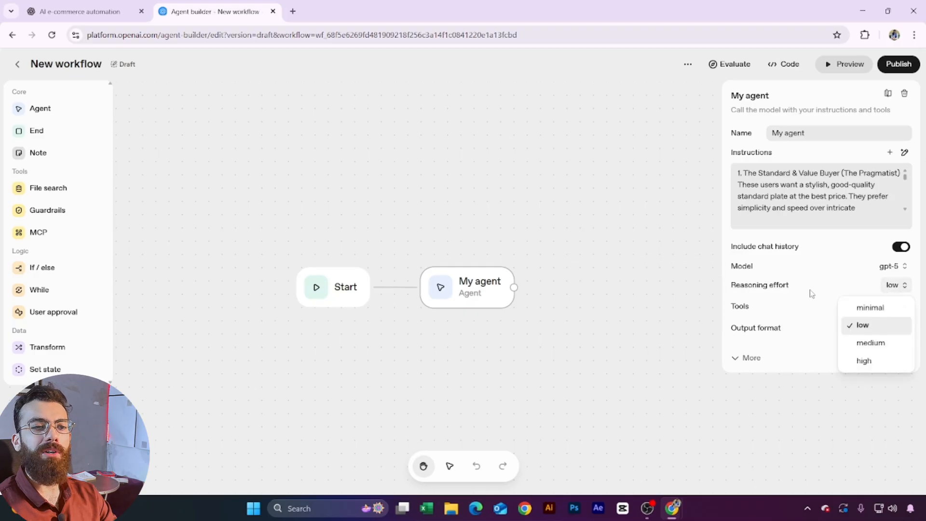
click(838, 286)
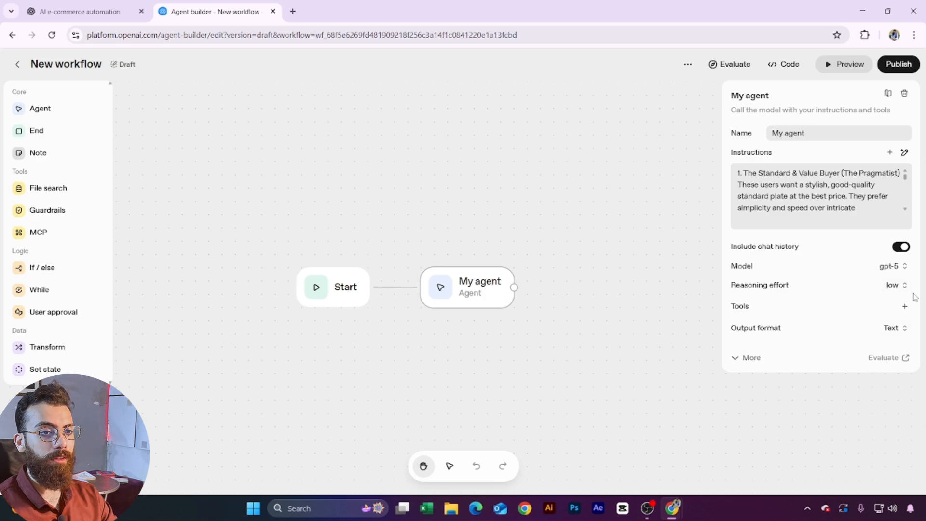
click(905, 306)
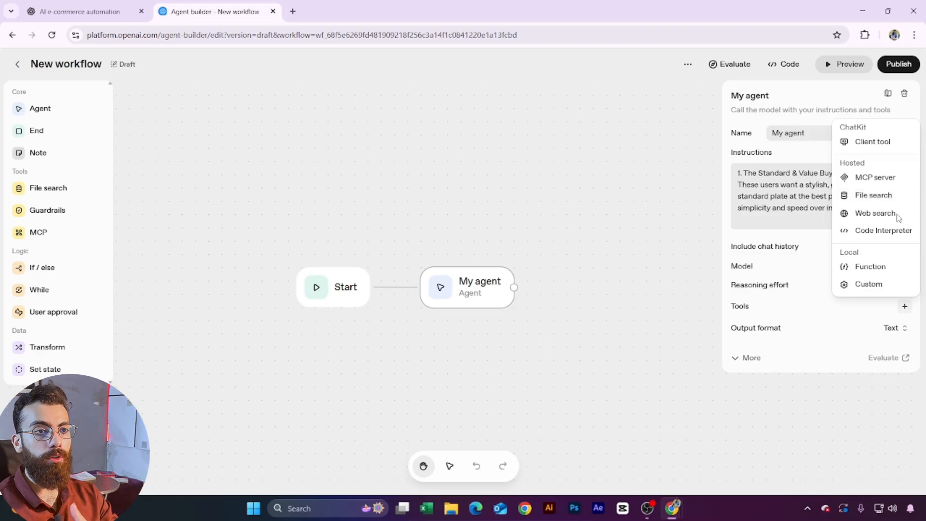
click(787, 243)
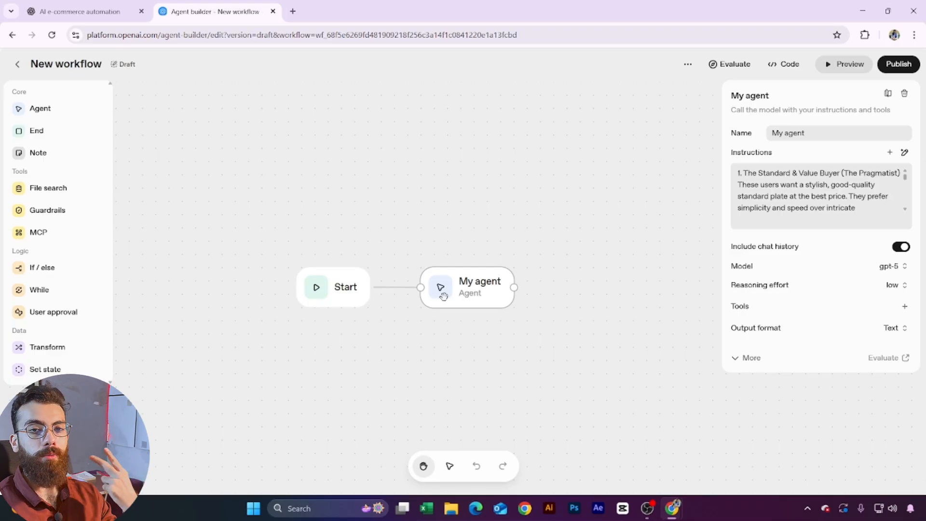
scroll(842, 188, down, 1)
scroll(842, 188, up, 2)
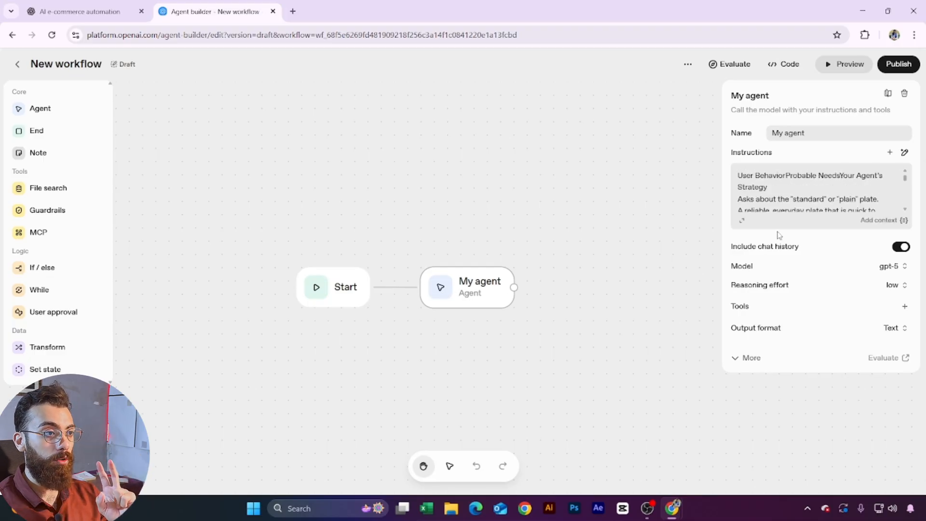
click(135, 247)
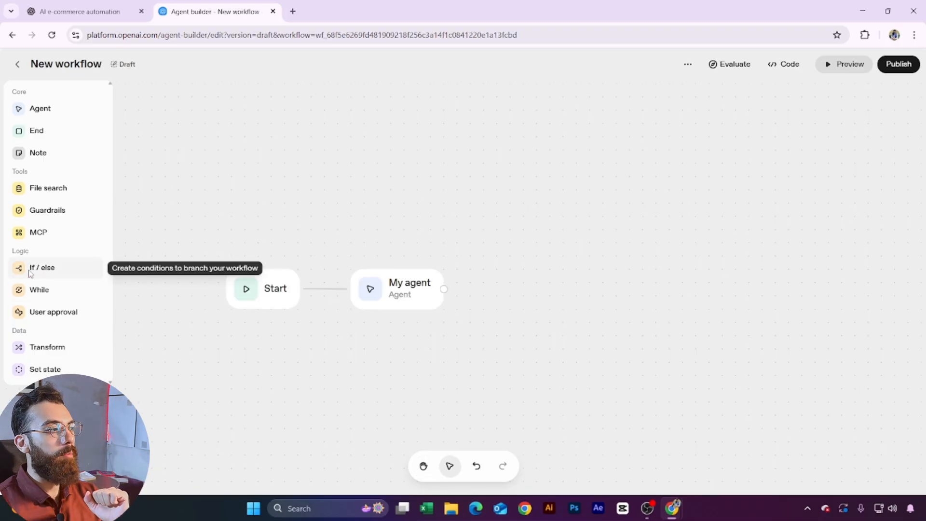
Step: Place an If / else node right of My agent and connect My agent's output to it
drag(45, 273, 502, 262)
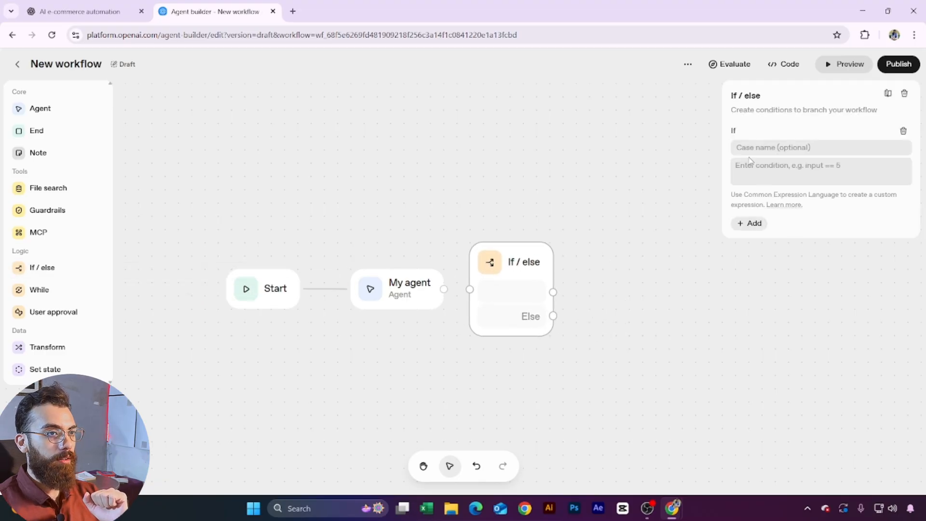
click(817, 171)
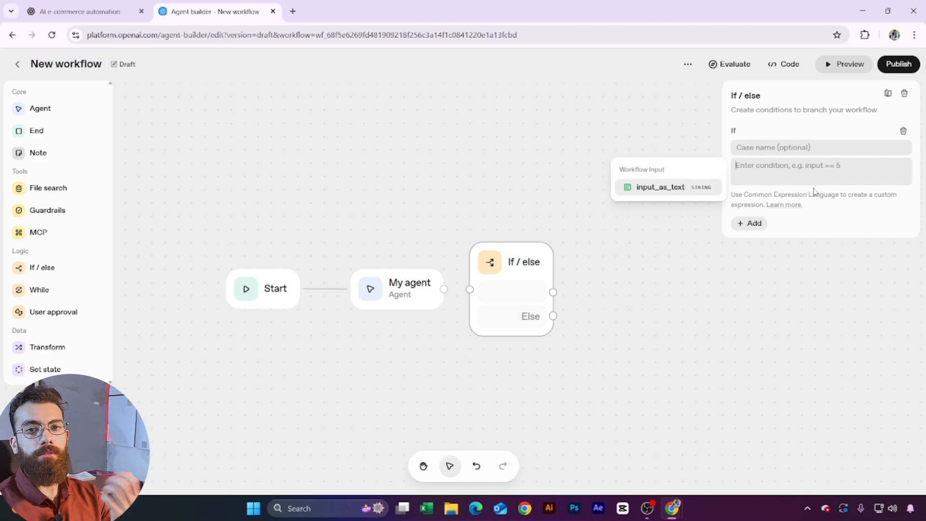
drag(444, 289, 470, 292)
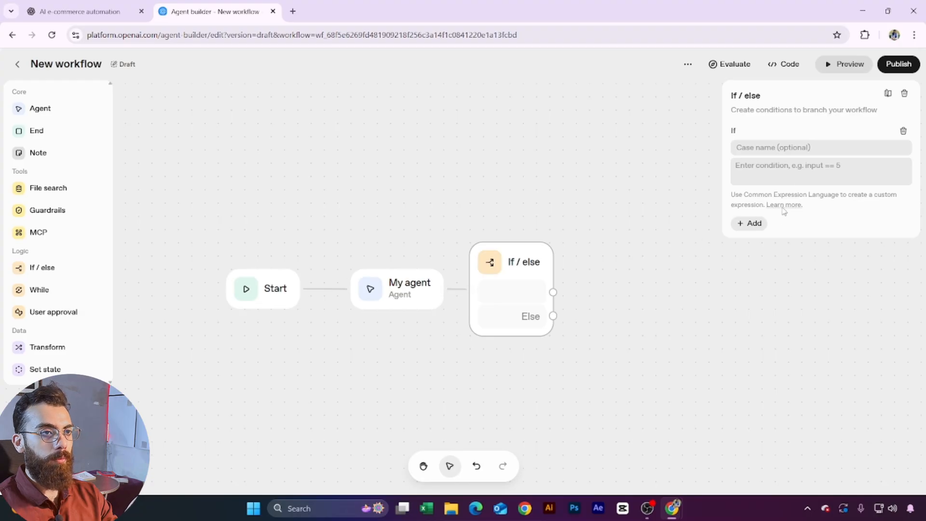
Step: Name the If / else cases Bike and Car, leaving their conditions empty for now
click(784, 178)
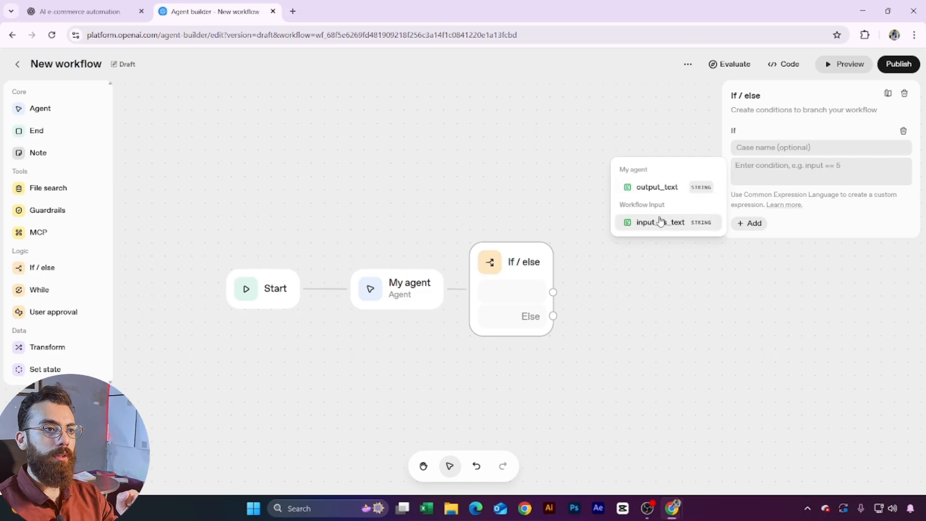
click(814, 223)
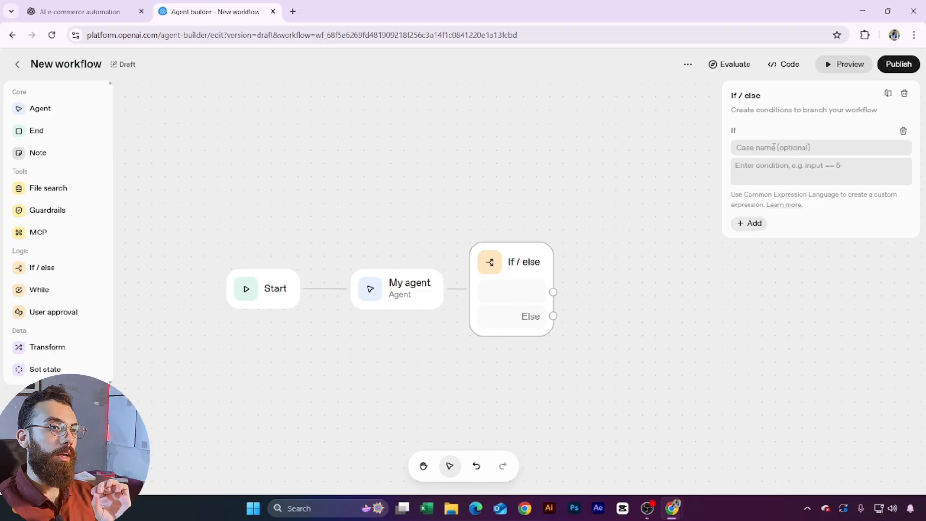
text(Bike)
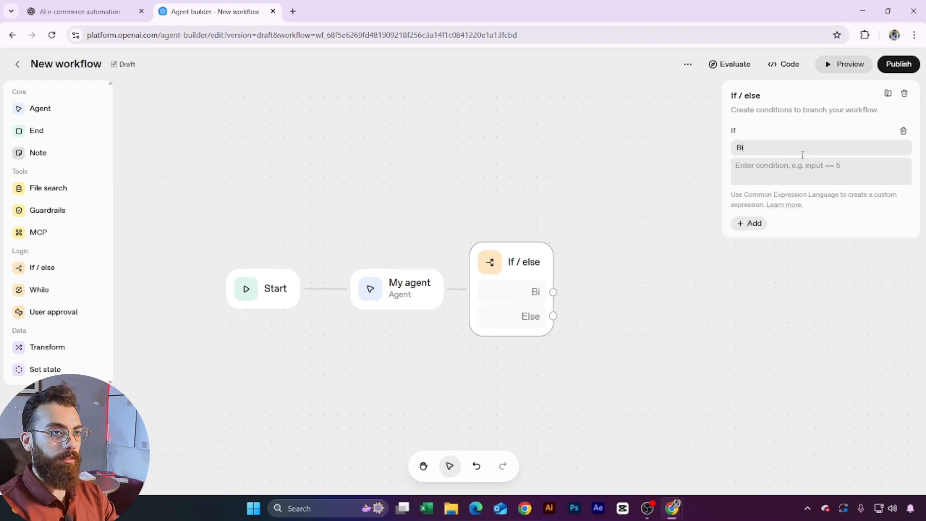
click(739, 224)
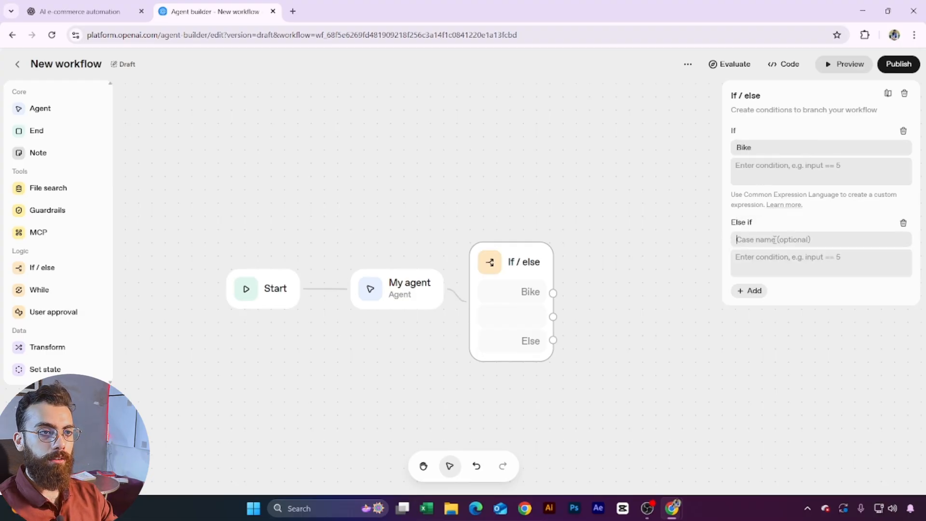
text(Car)
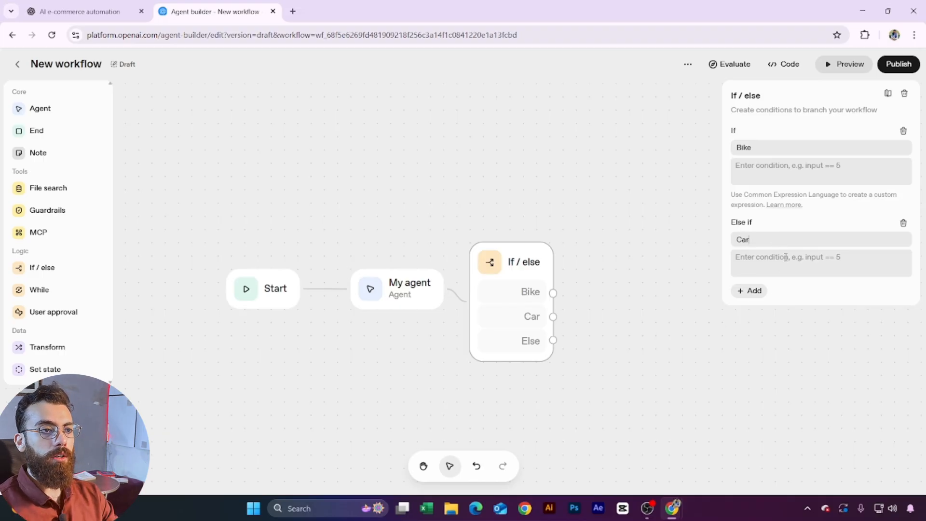
click(772, 263)
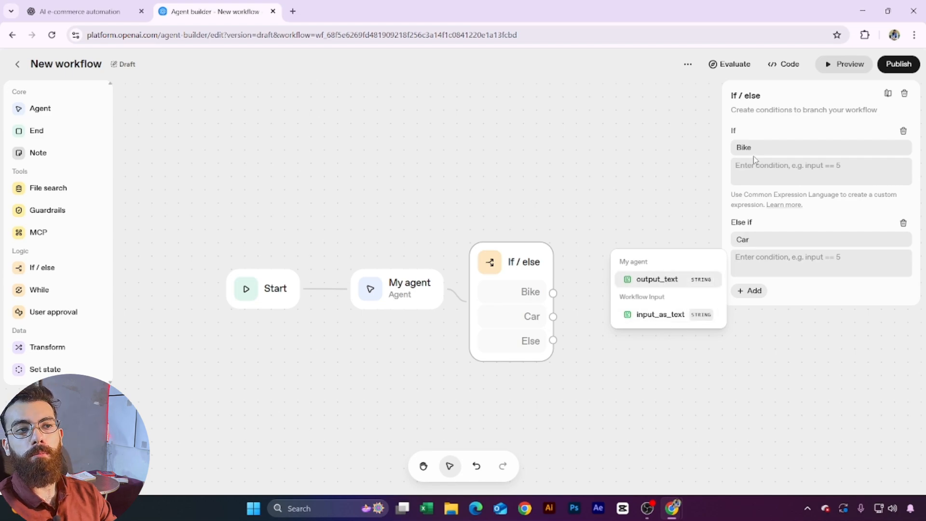
click(815, 303)
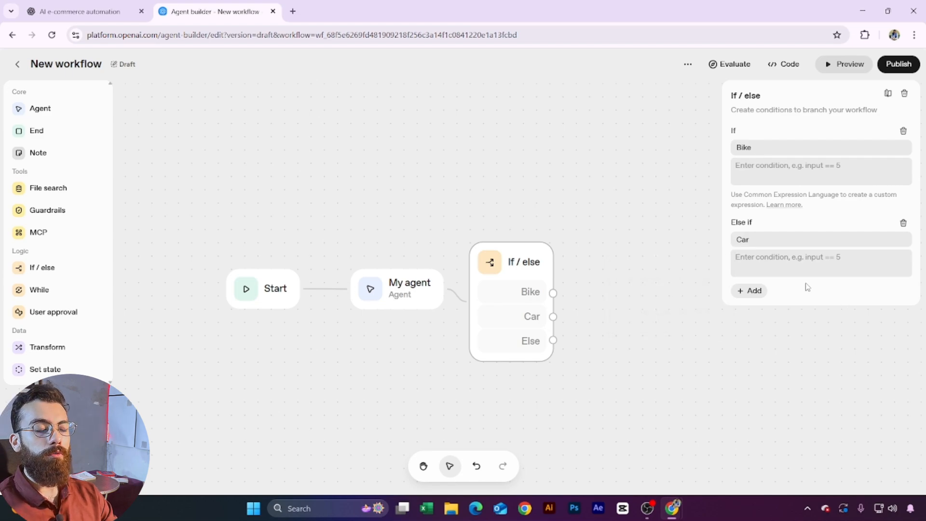
Step: Switch My agent's output format to JSON, leaving the schema editor unchanged
click(407, 301)
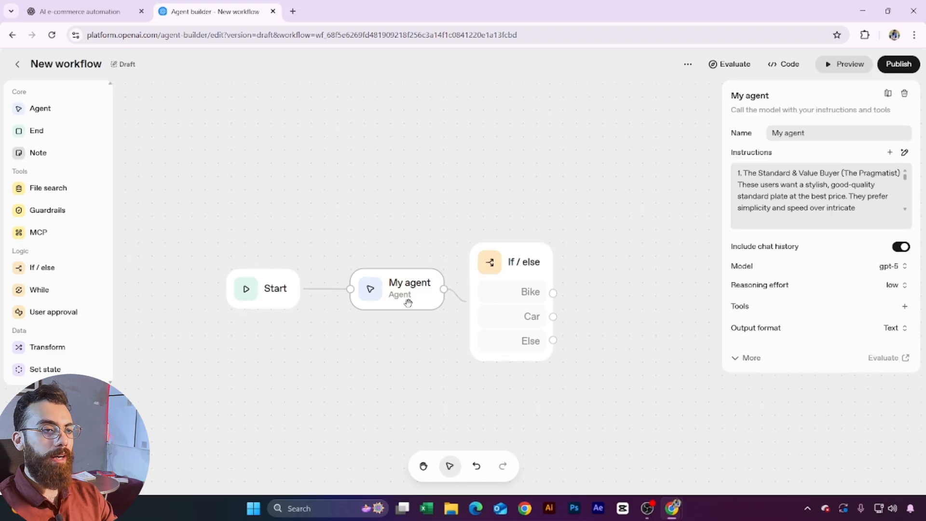
click(900, 328)
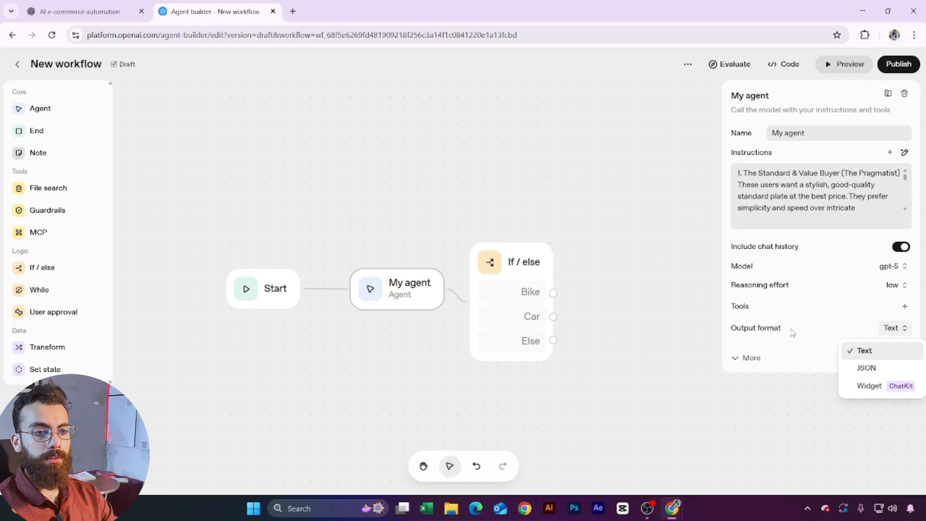
click(873, 368)
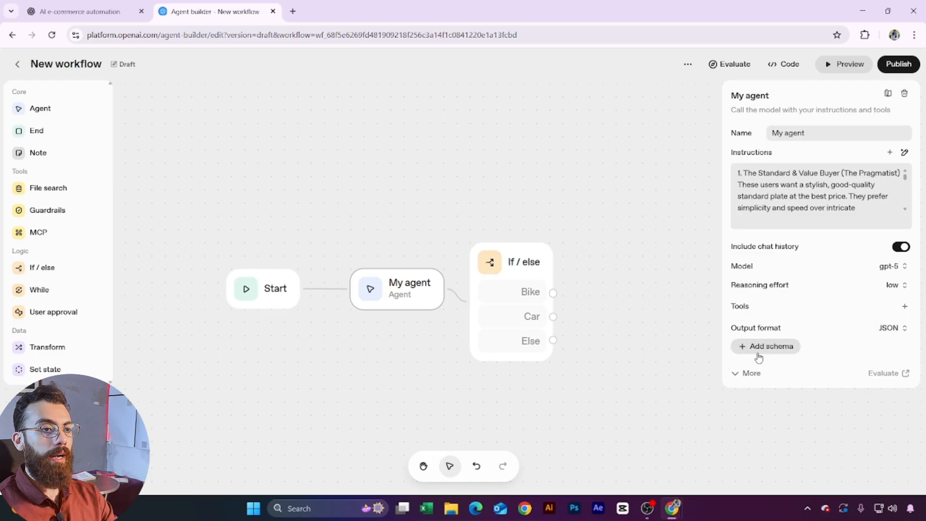
click(756, 351)
click(600, 365)
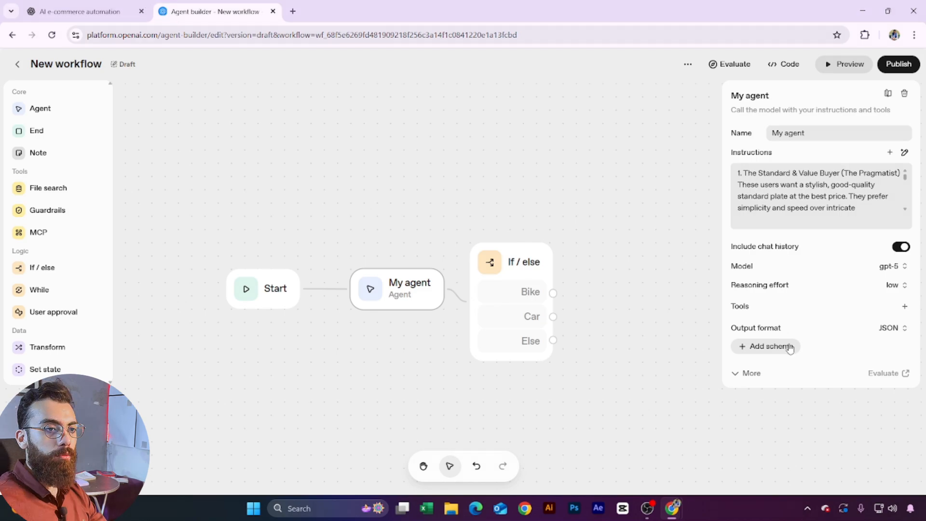
Step: Rename the output schema to Customer_Query and add a property named Intent
click(766, 353)
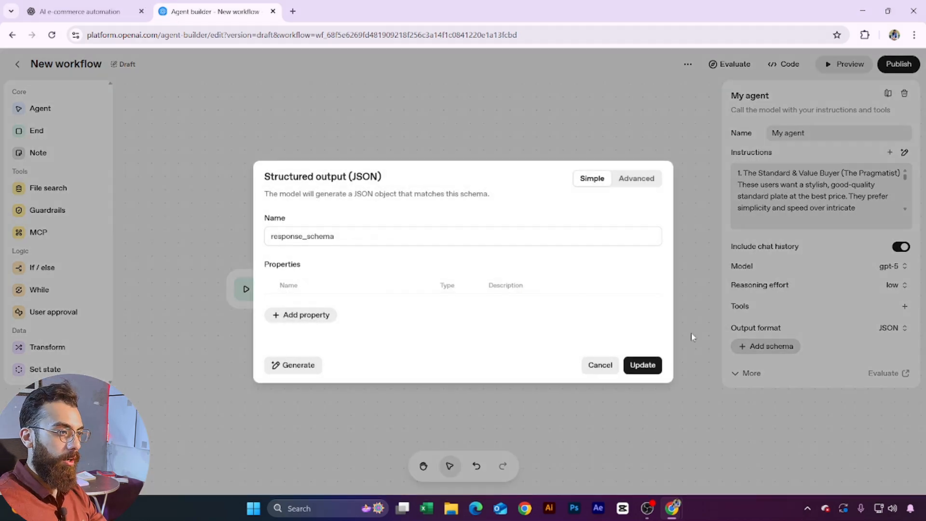
drag(385, 243, 186, 240)
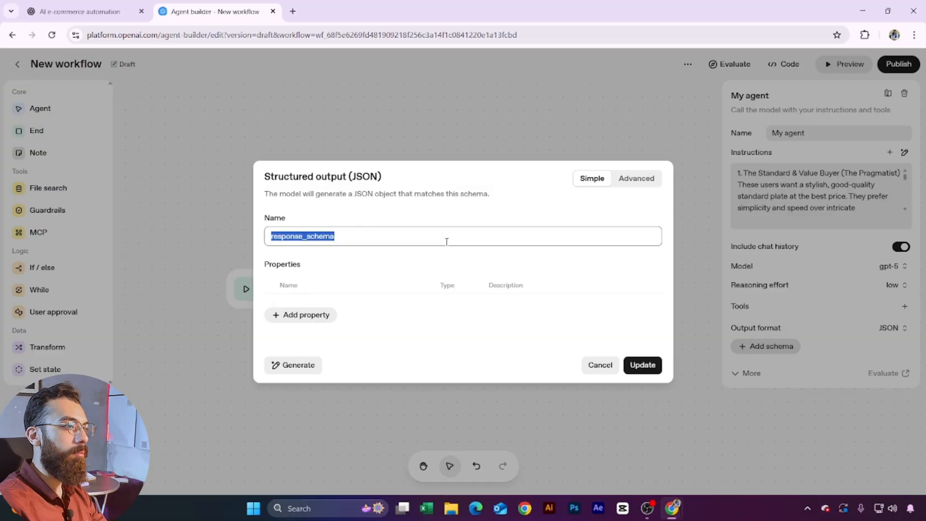
text(Customer )
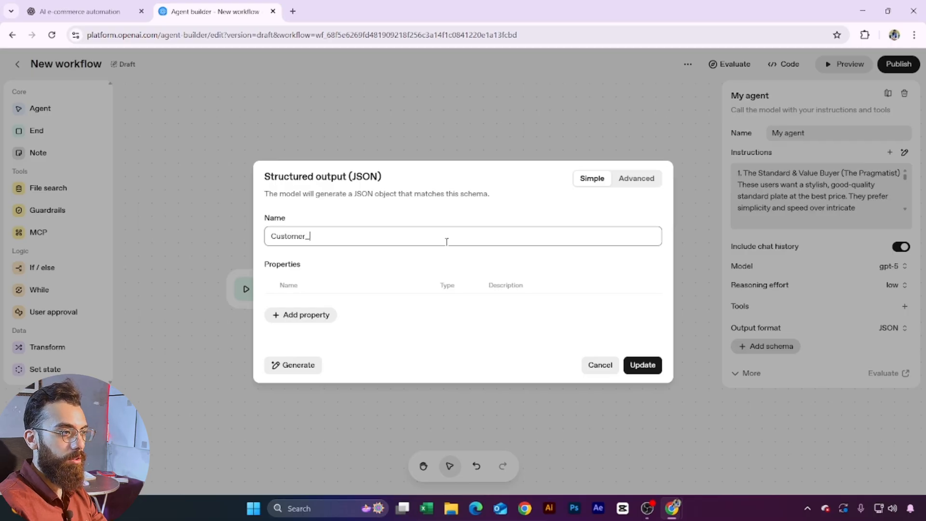
text(Query)
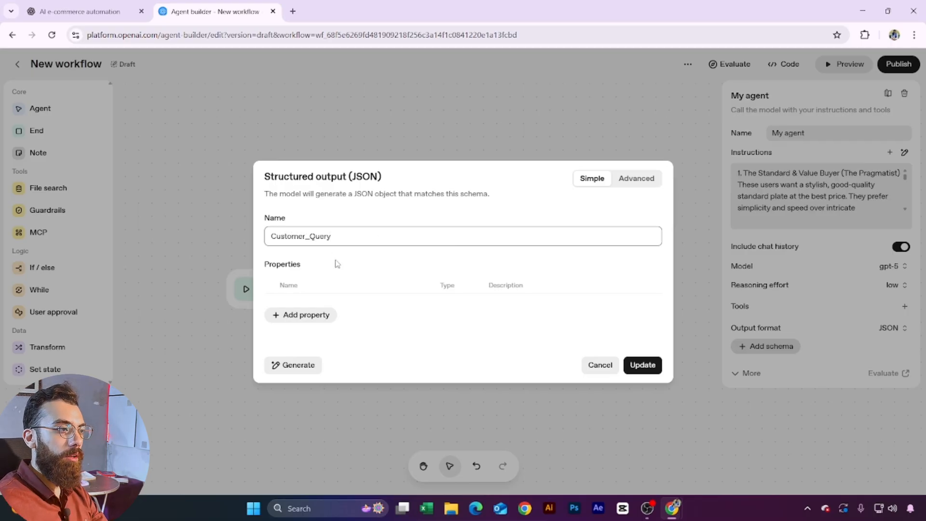
click(368, 262)
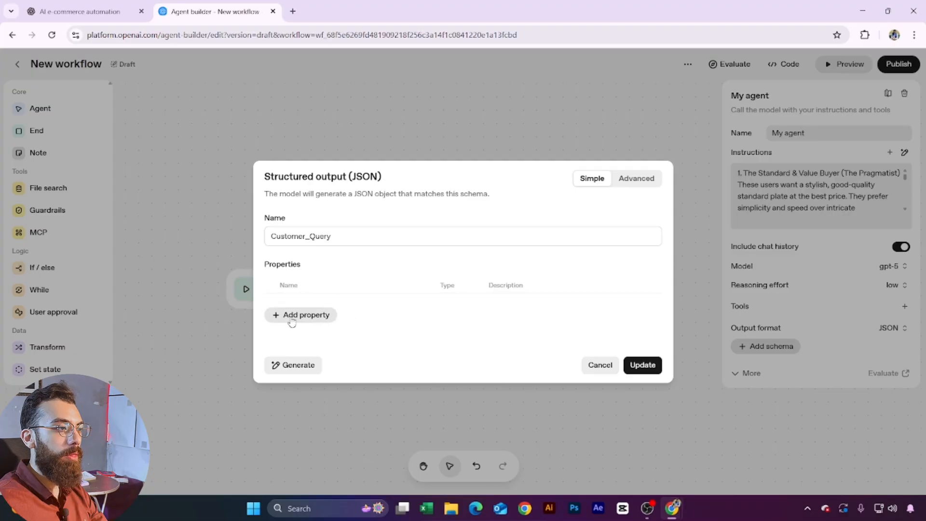
click(298, 320)
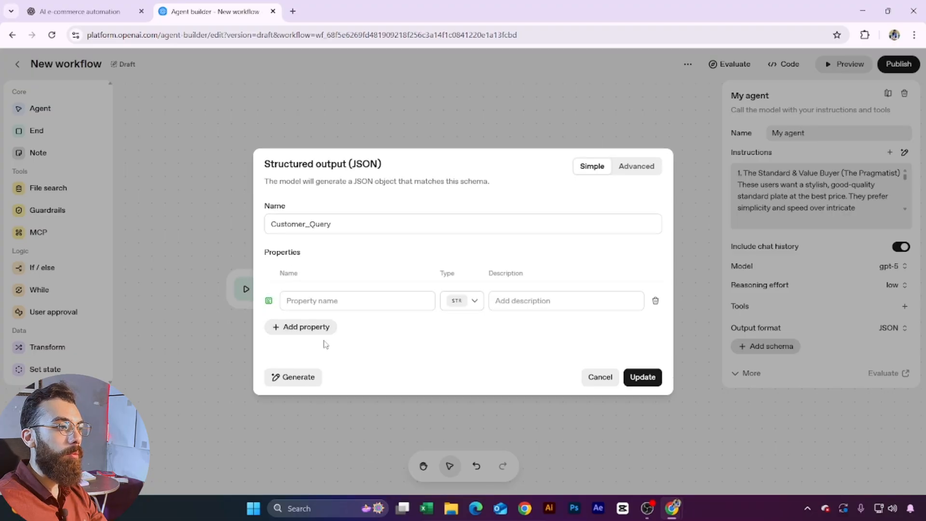
click(356, 303)
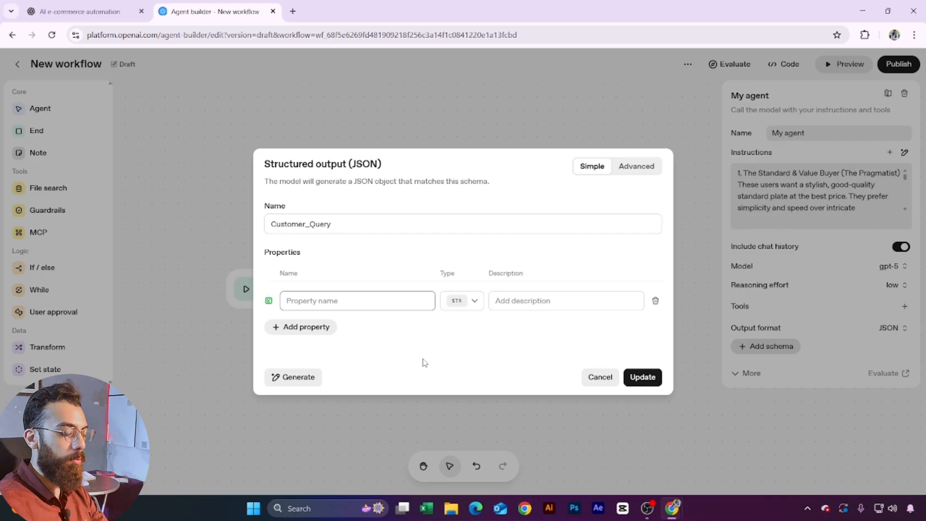
text(Inten)
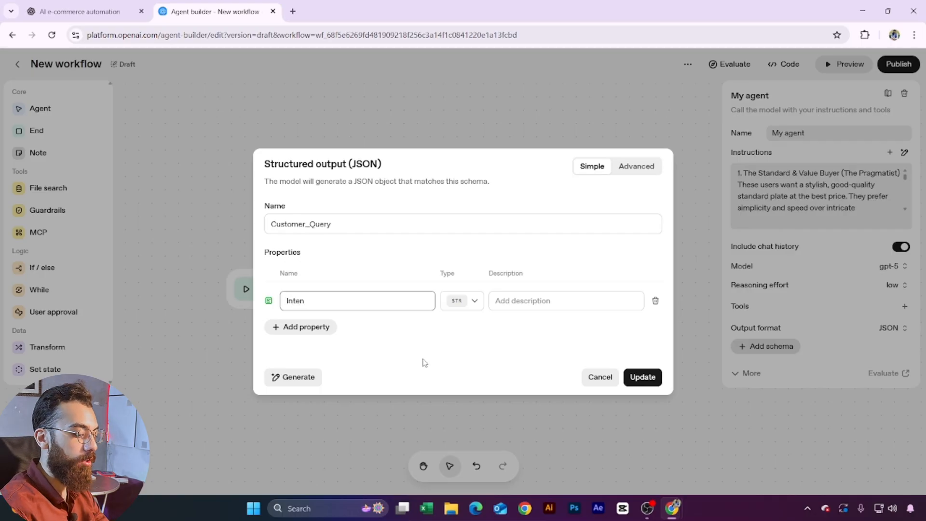
text(t)
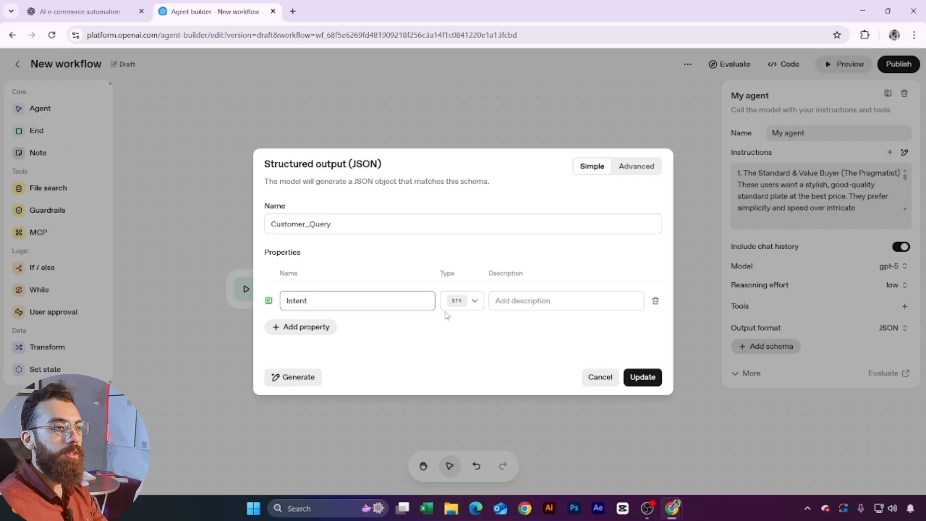
Step: Make Intent an ENUM allowing the values bike and car, and save the schema
click(473, 302)
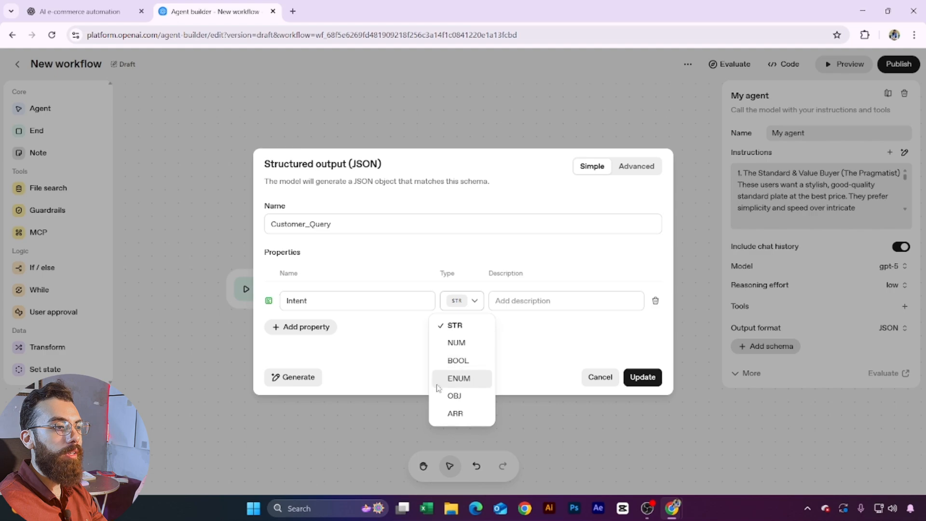
click(459, 378)
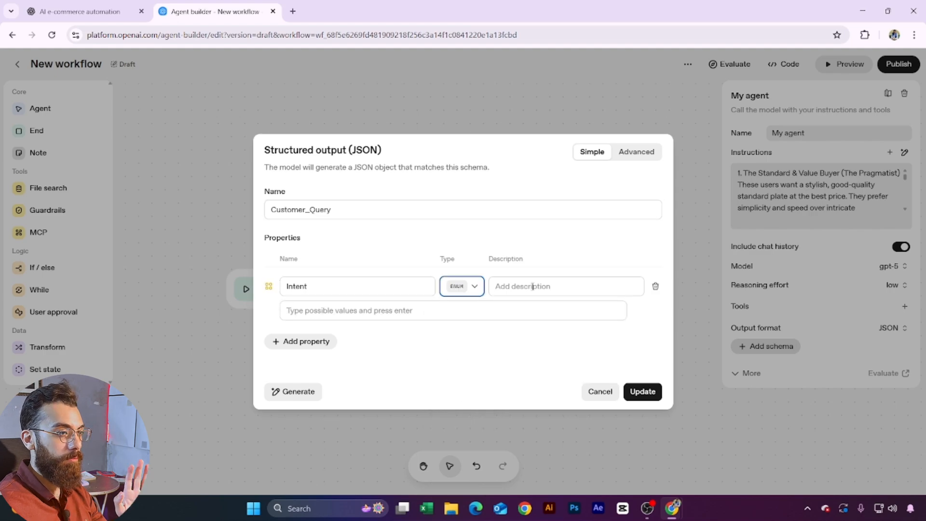
click(464, 371)
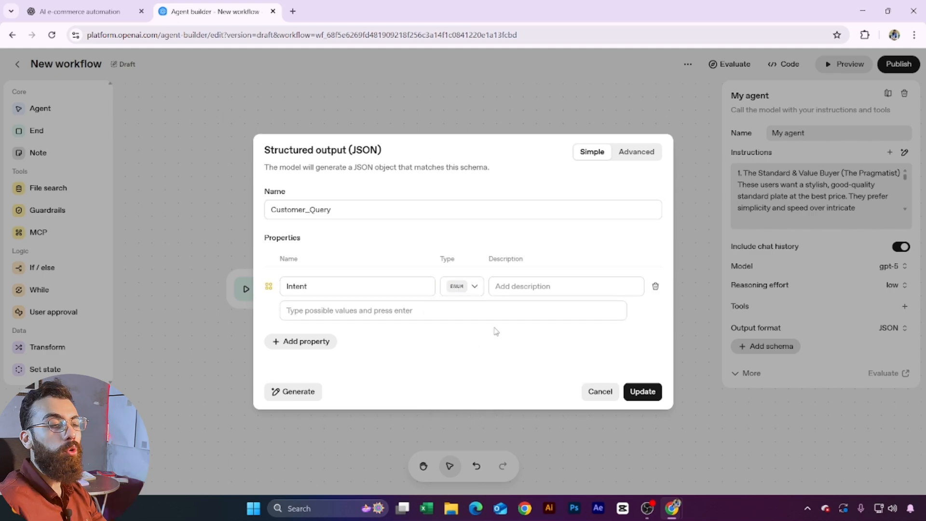
click(374, 311)
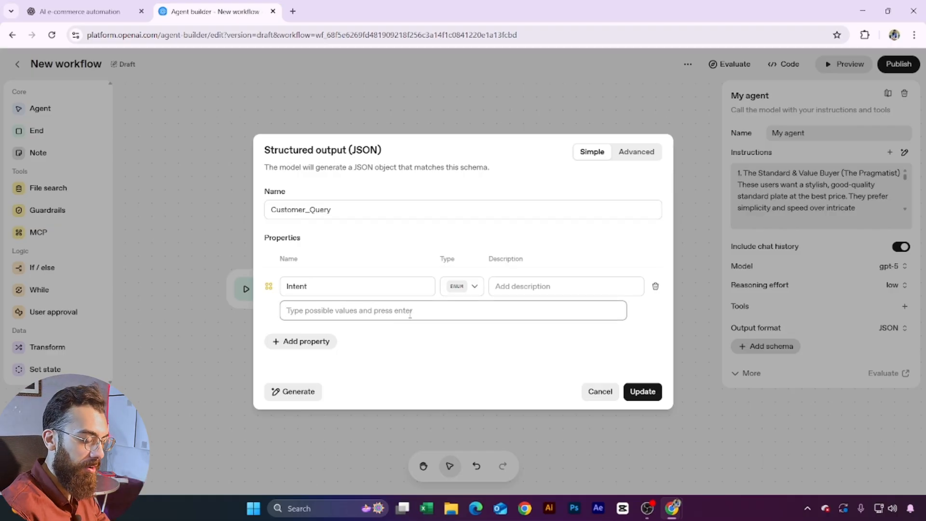
text(bac)
key(BackSpace)
key(BackSpace)
key(BackSpace)
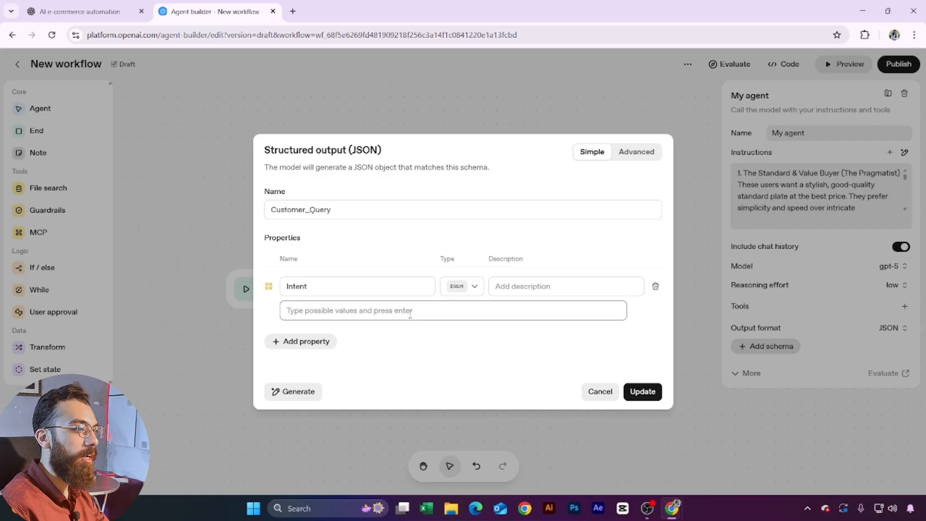
text(b)
key(BackSpace)
key(BackSpace)
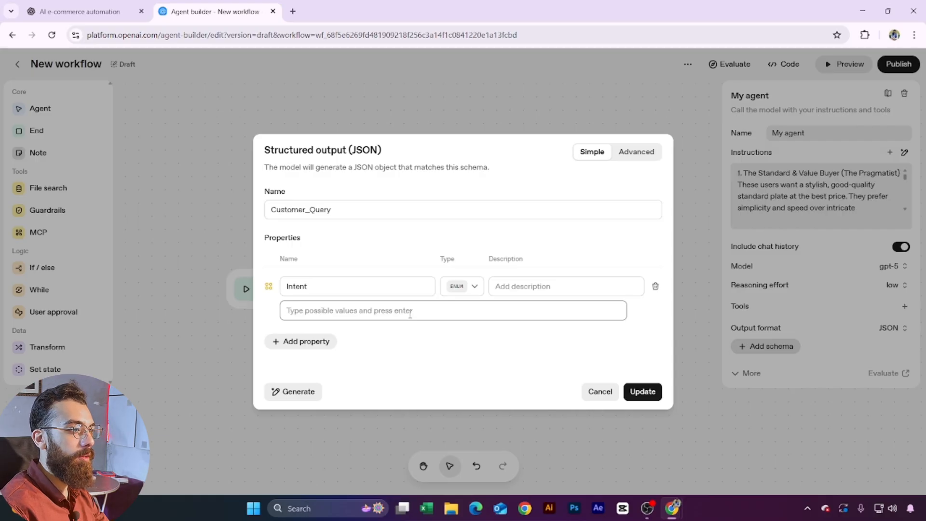
text(bike)
key(Return)
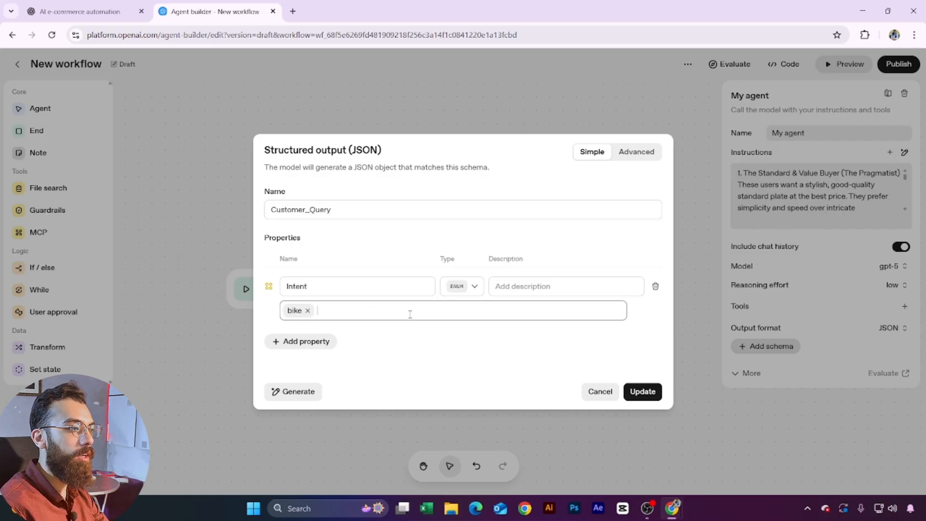
text(car)
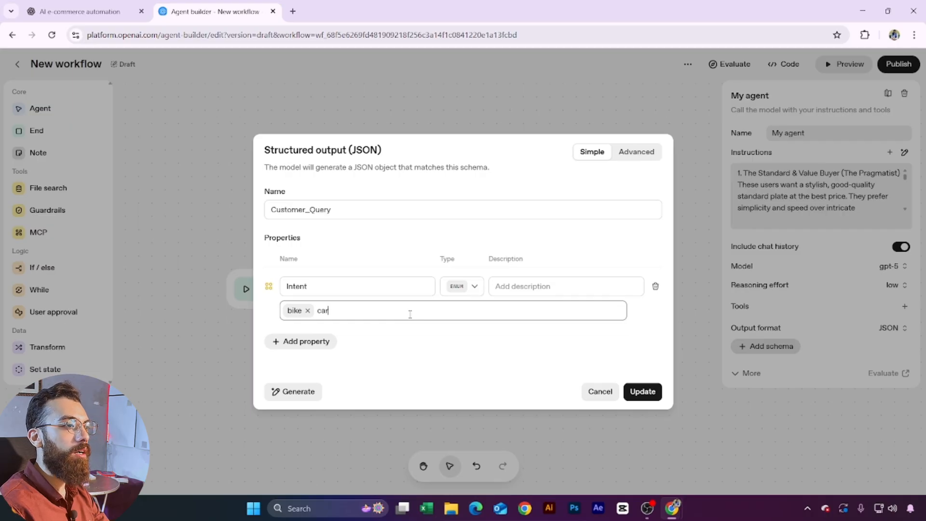
key(Return)
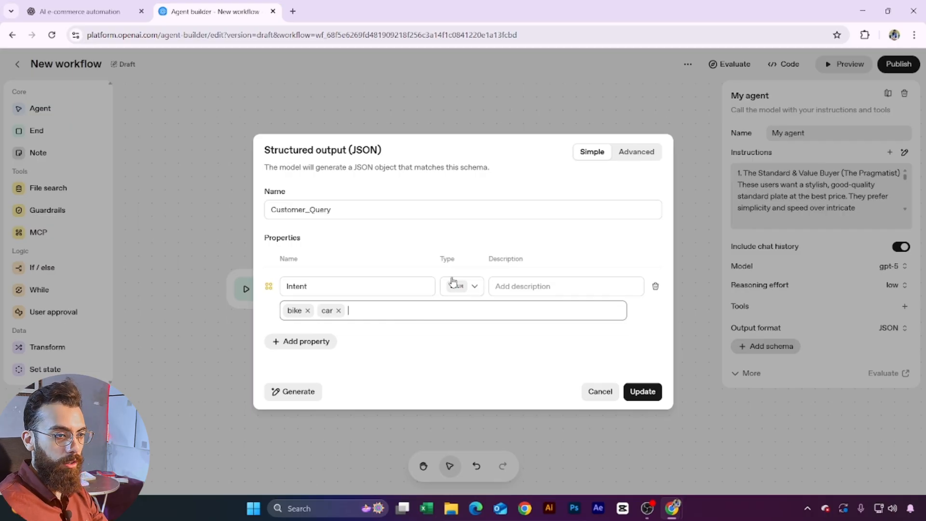
click(634, 396)
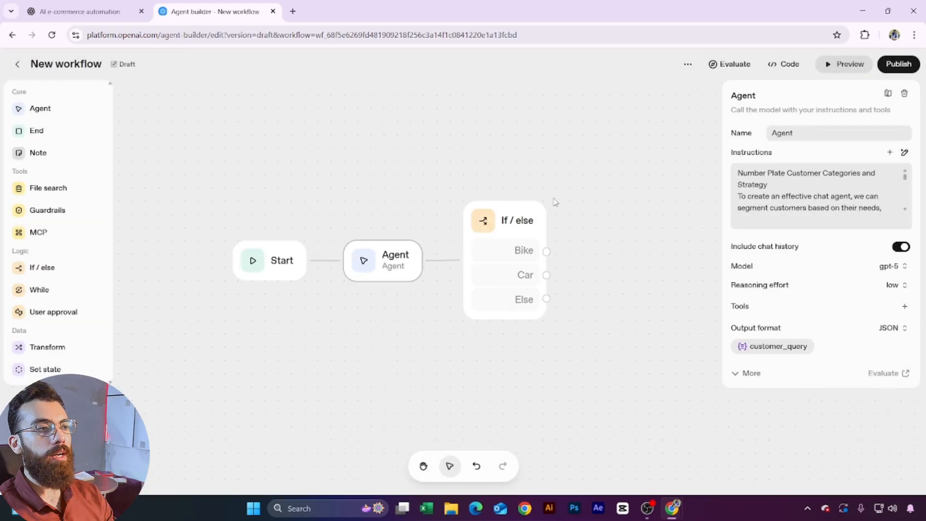
Step: Set the Bike case condition to input.output_parsed.intent == "bike"
click(514, 222)
click(765, 176)
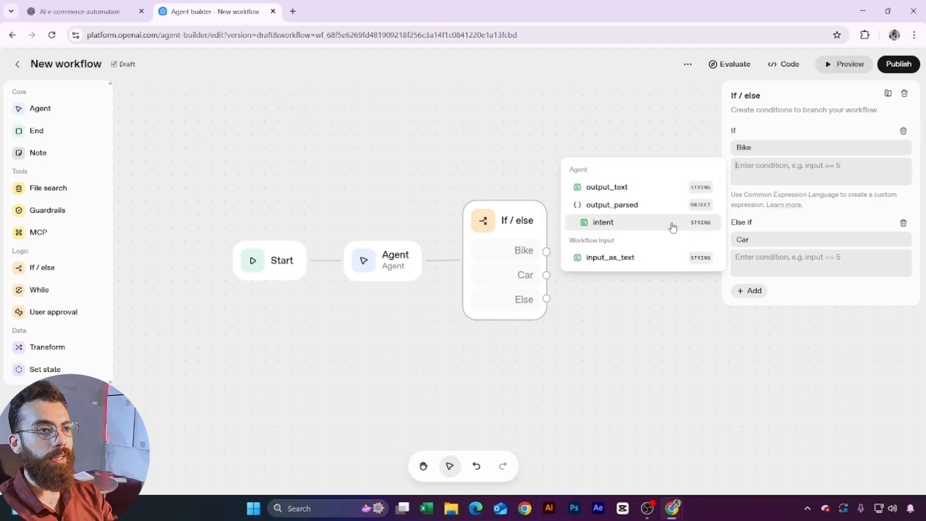
click(611, 228)
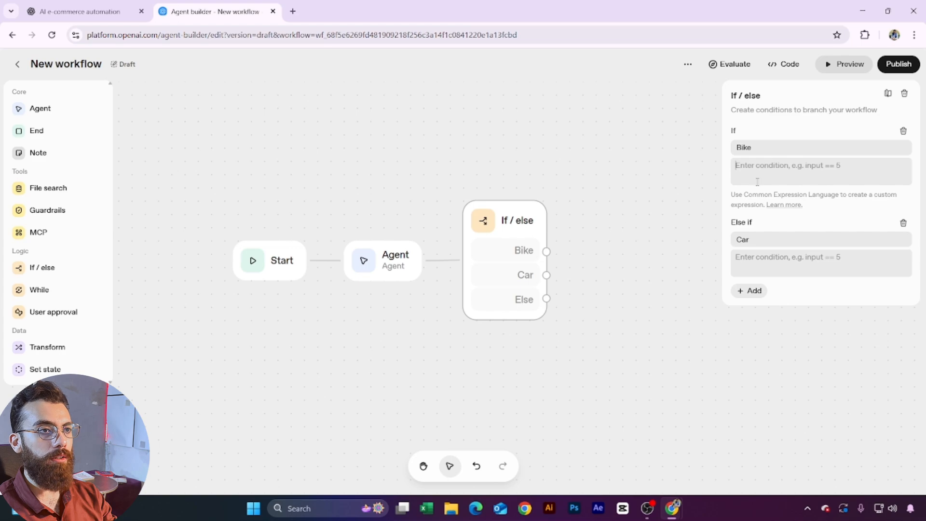
click(611, 189)
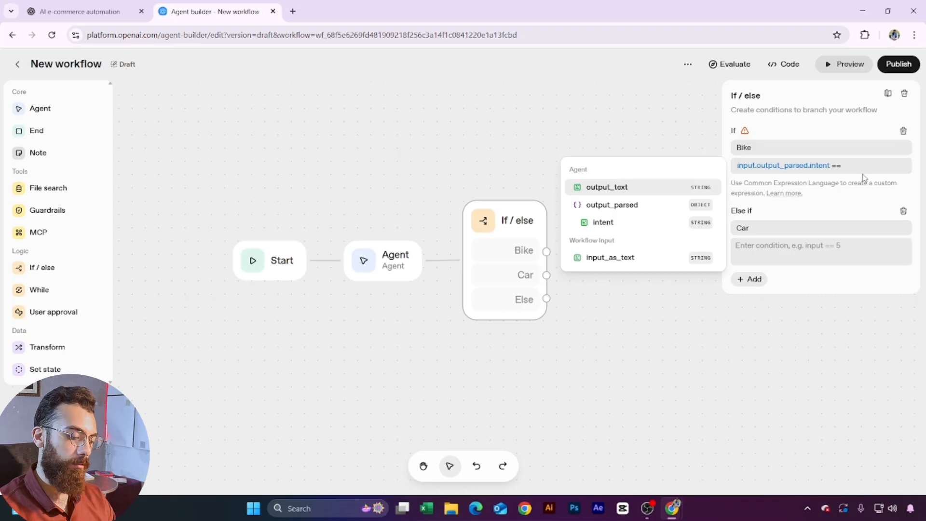
text(")
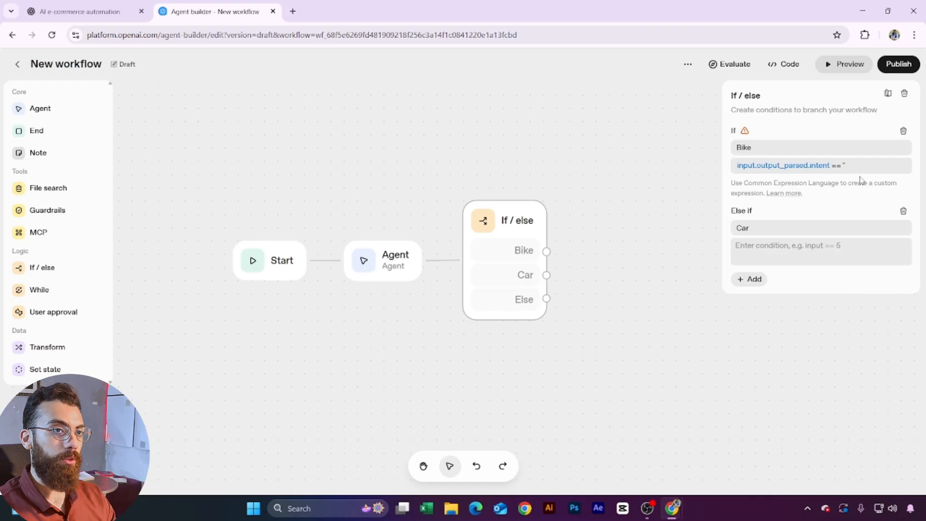
text(")
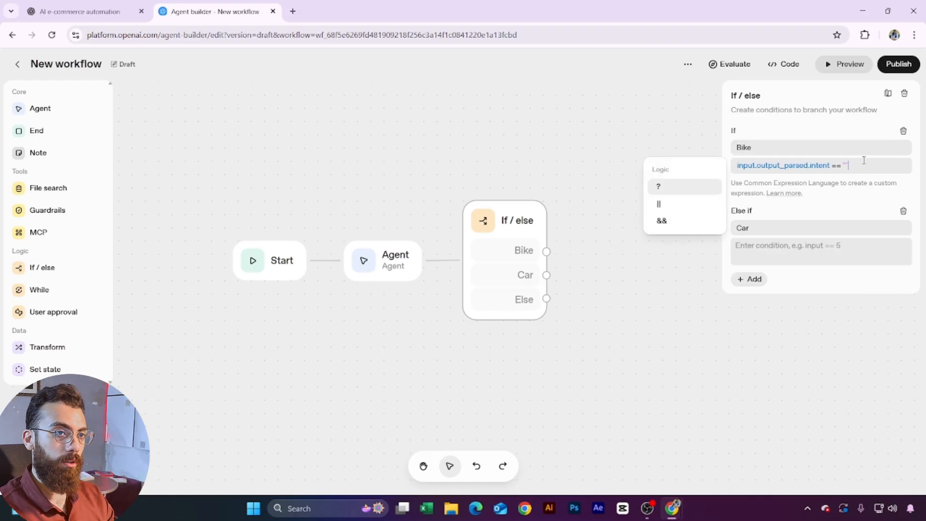
text(b)
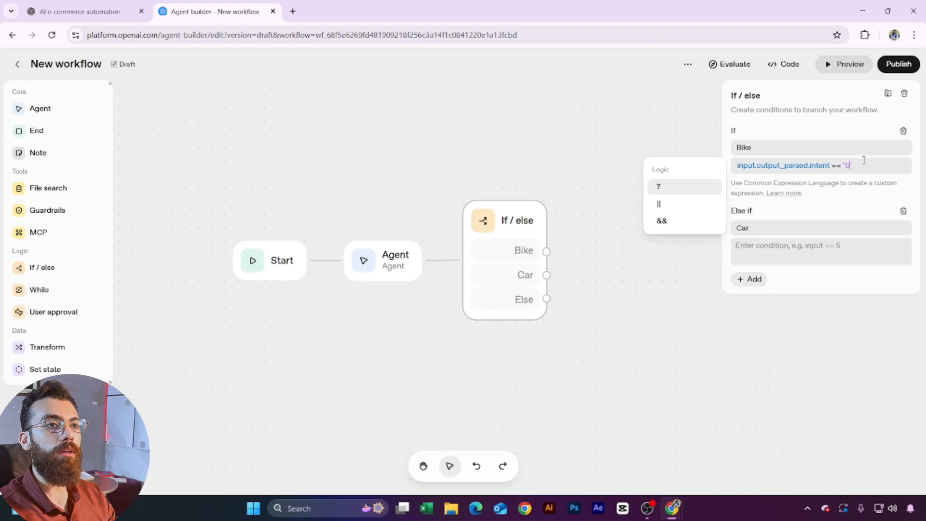
text(ike)
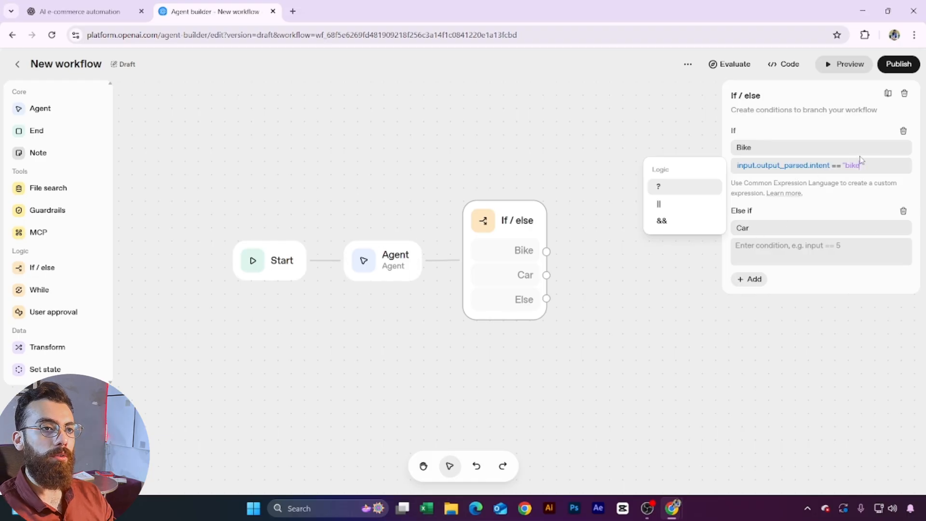
click(873, 169)
Step: Set the Car case condition to input.output_parsed.intent == "car"
click(790, 252)
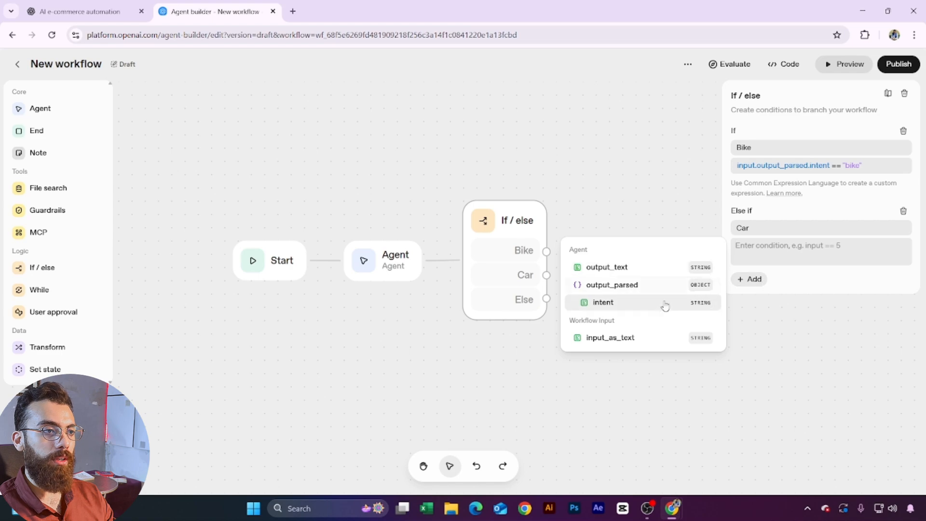
click(647, 308)
click(647, 271)
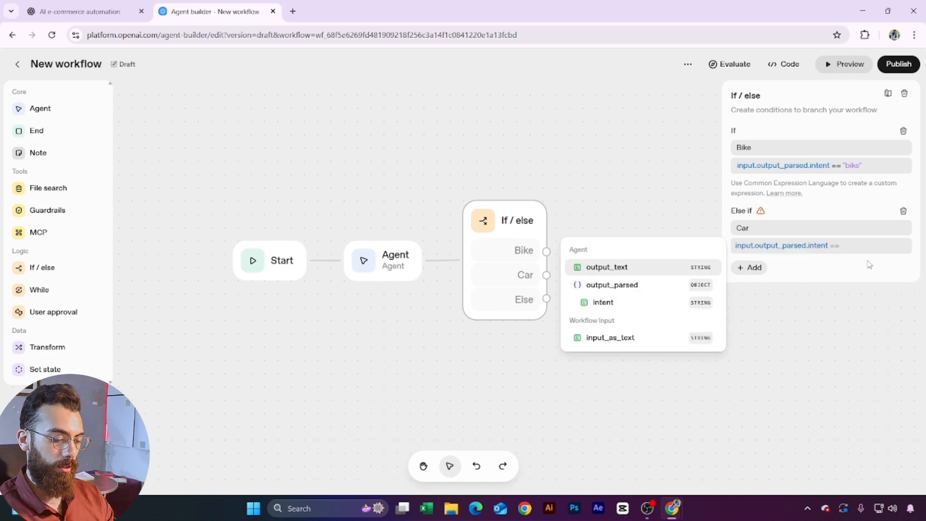
text(")
text(car)
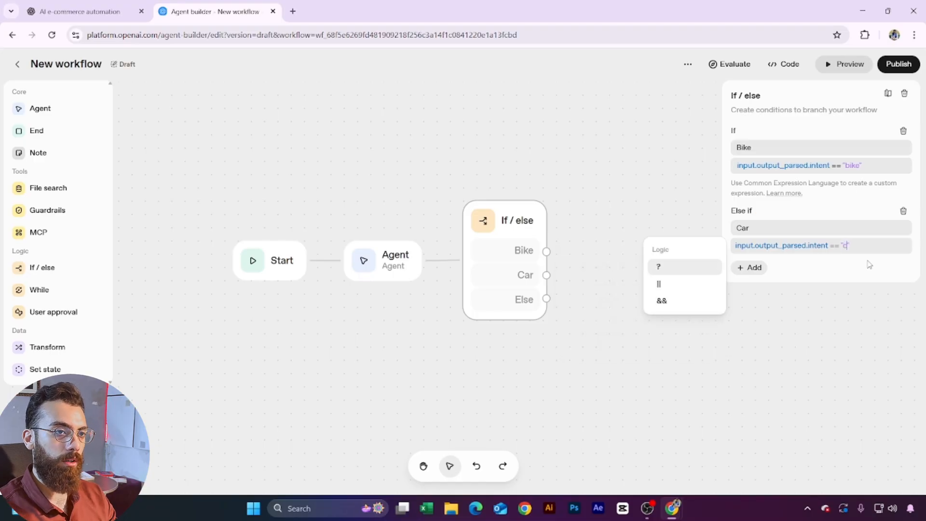
click(869, 265)
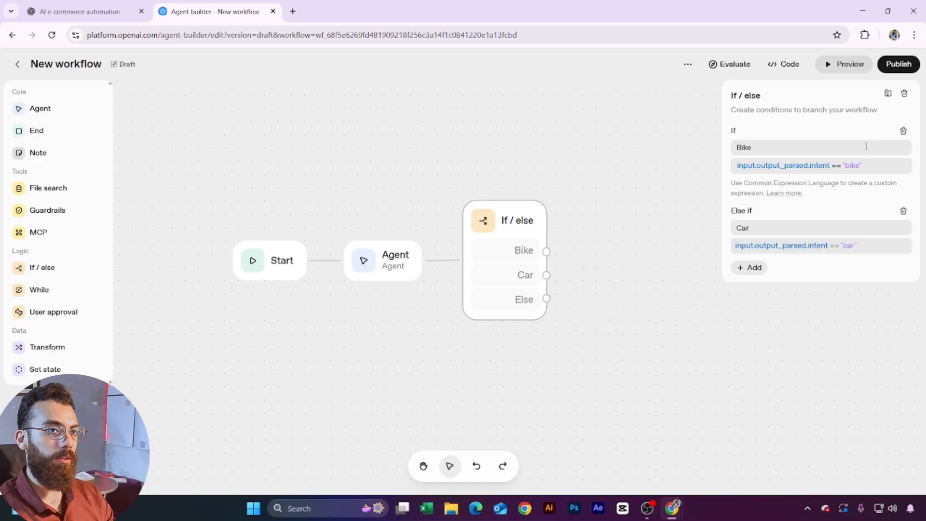
click(670, 155)
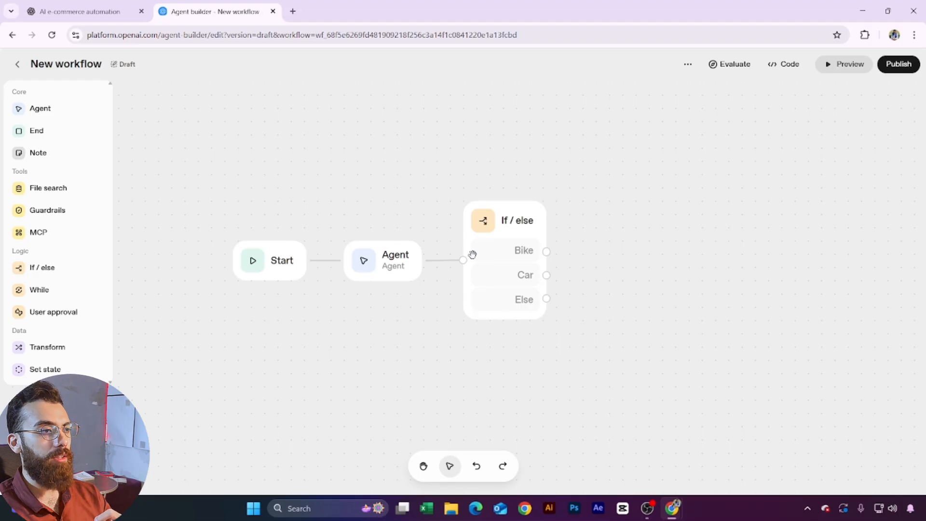
Step: Add two new Agent nodes and connect the Car and Bike branches to them
click(500, 270)
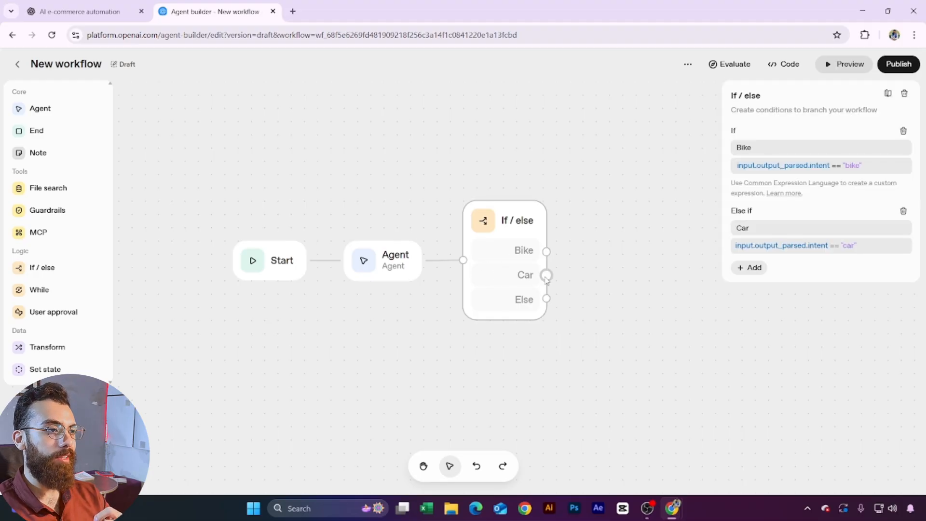
drag(547, 275, 713, 371)
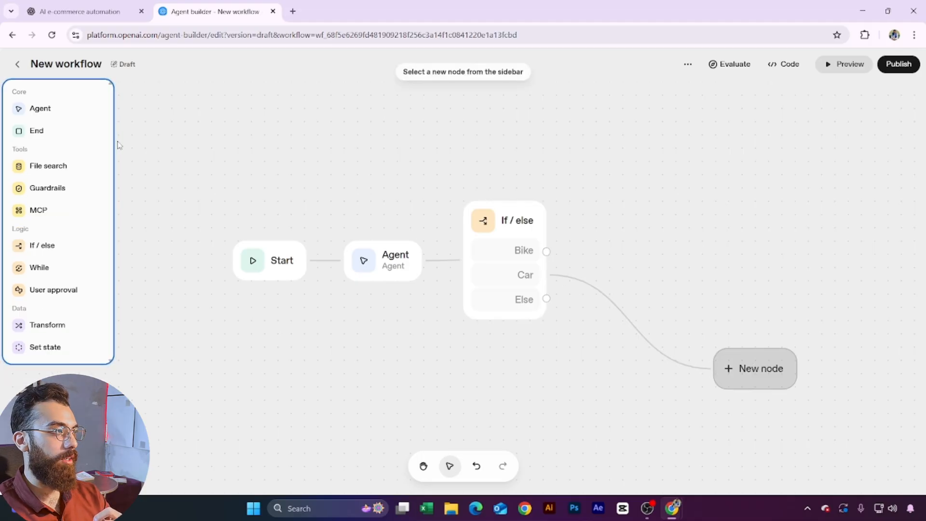
drag(35, 107, 750, 374)
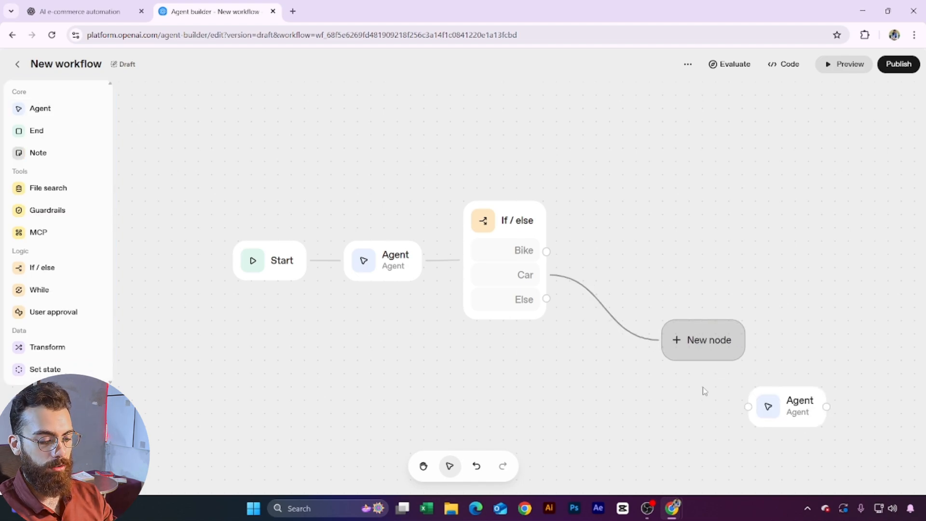
drag(781, 404, 653, 328)
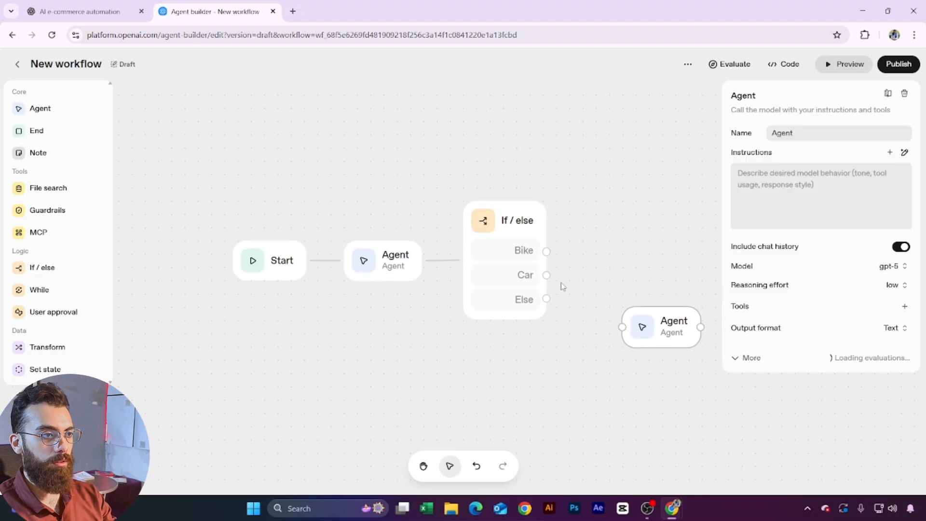
drag(547, 275, 624, 328)
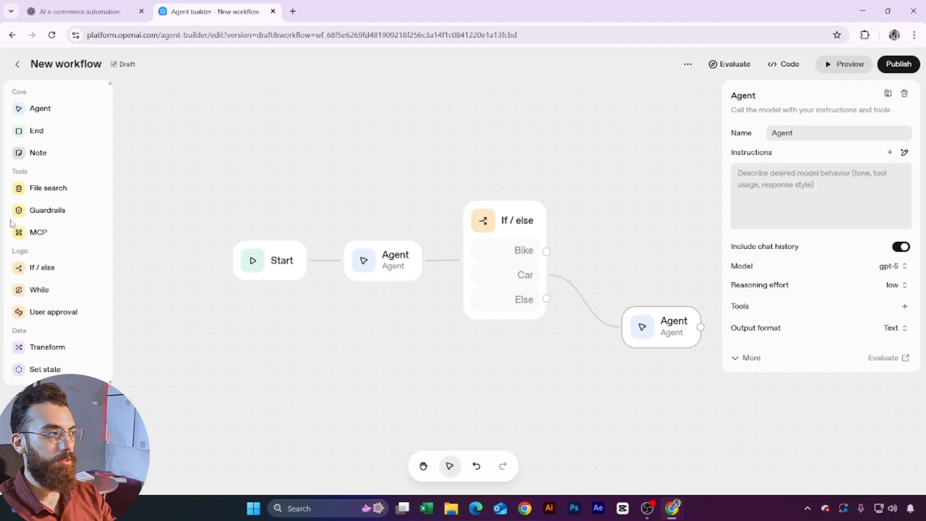
drag(39, 109, 685, 244)
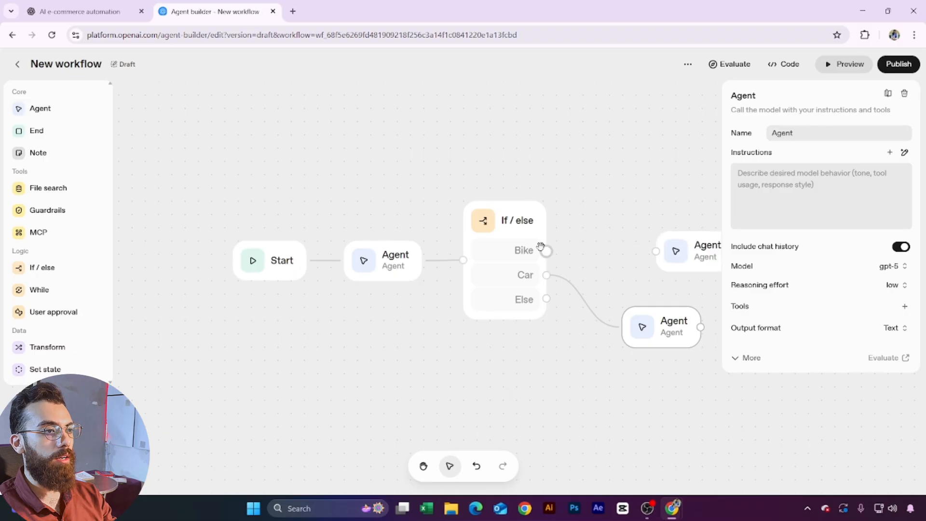
drag(547, 250, 623, 208)
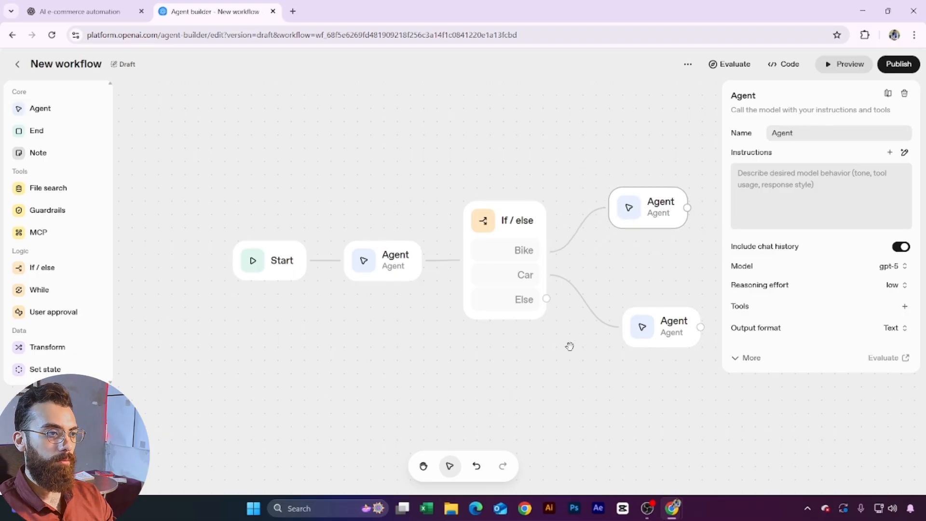
drag(569, 346, 448, 349)
Step: Delete the extra empty Else if branches and move the Car branch agent up slightly
click(392, 243)
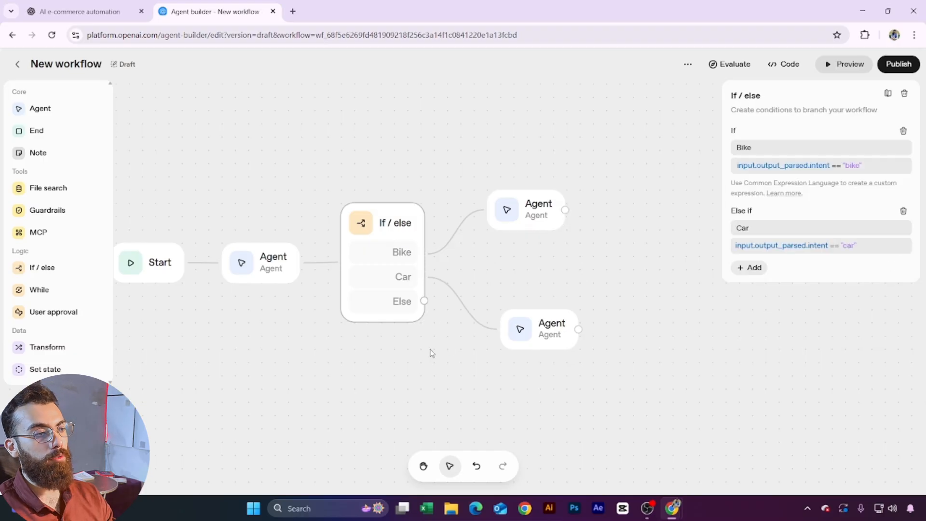
click(760, 272)
click(758, 334)
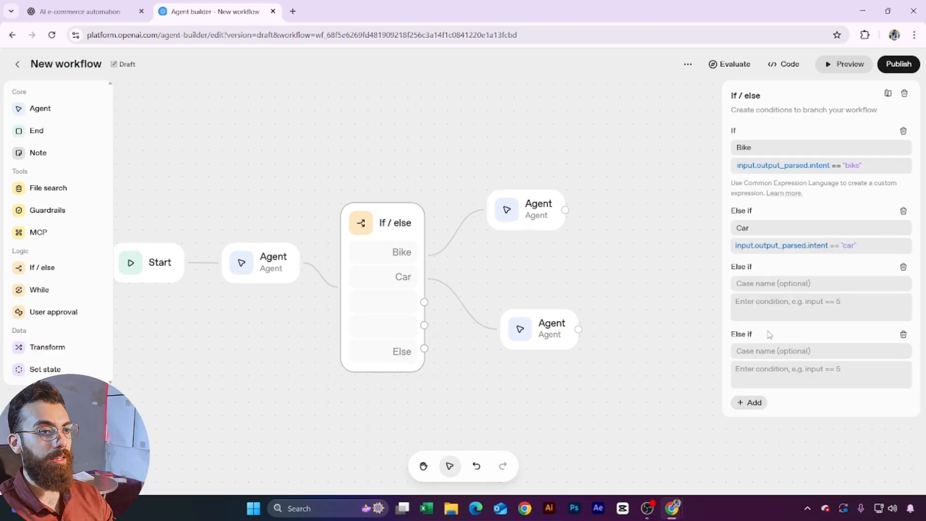
click(904, 267)
click(904, 267)
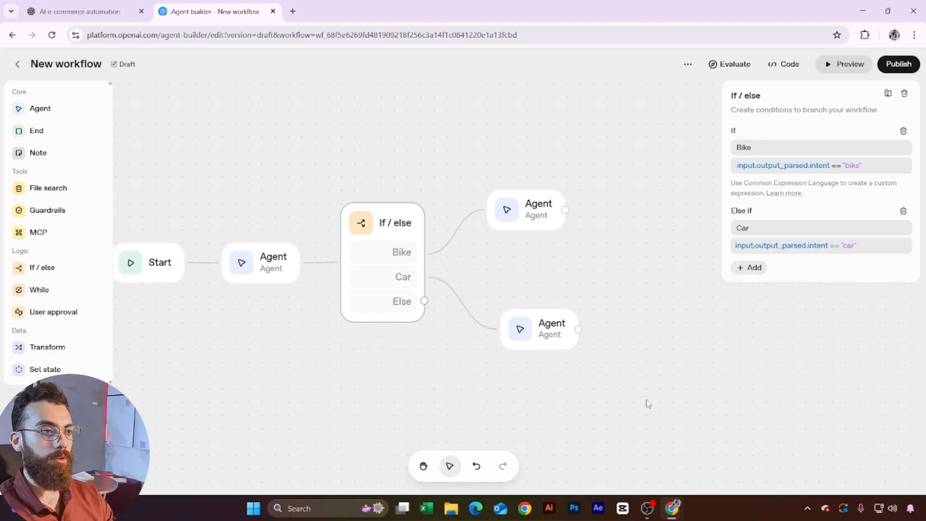
click(613, 418)
drag(539, 334, 540, 308)
click(531, 214)
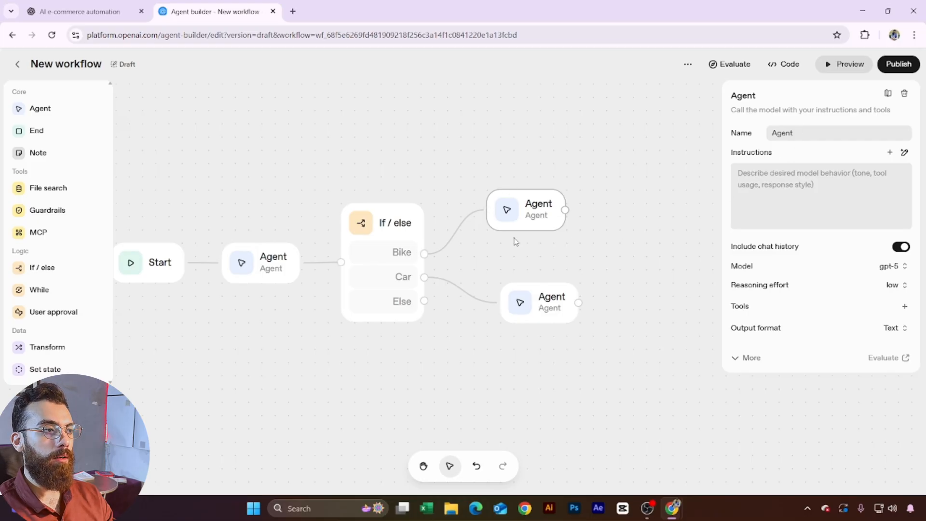
Step: Name the Bike branch agent 'Bike Expert Agent' and the Car branch agent 'Car Expert Agent'
double_click(818, 133)
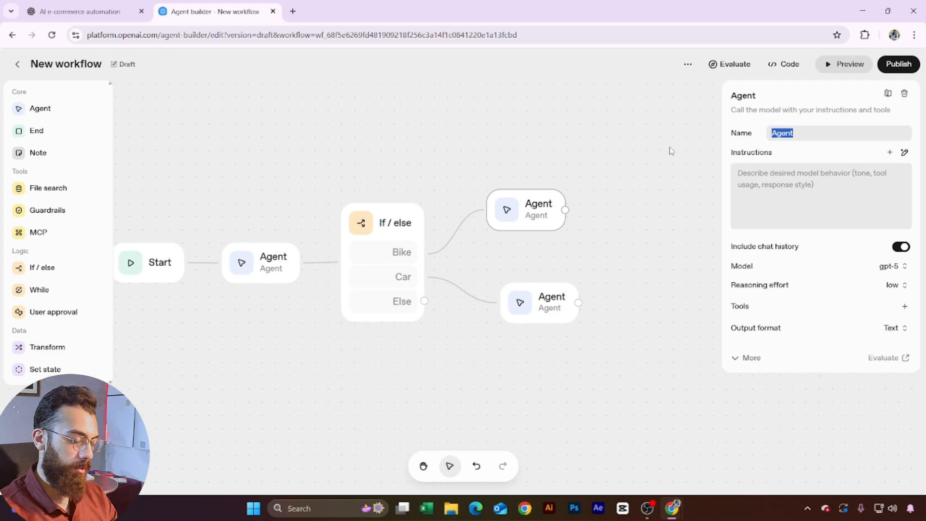
text(Bike E)
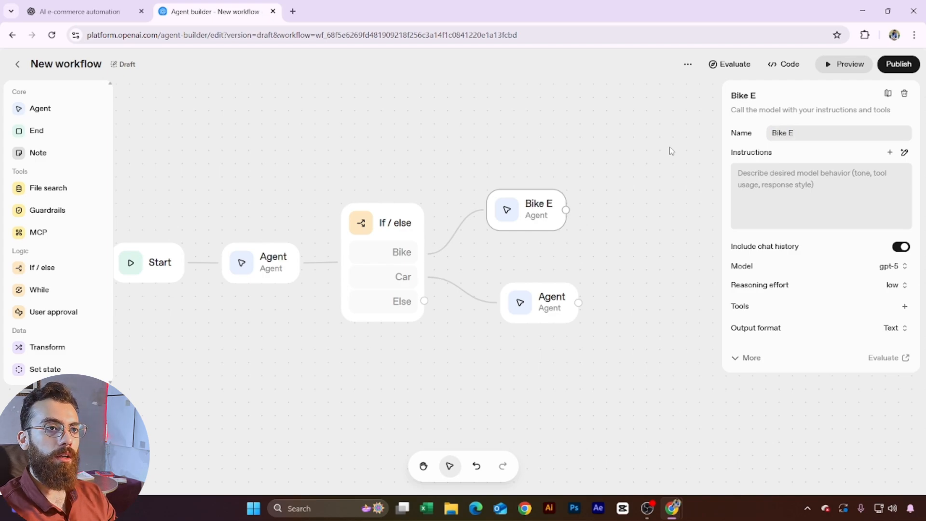
text(xpert)
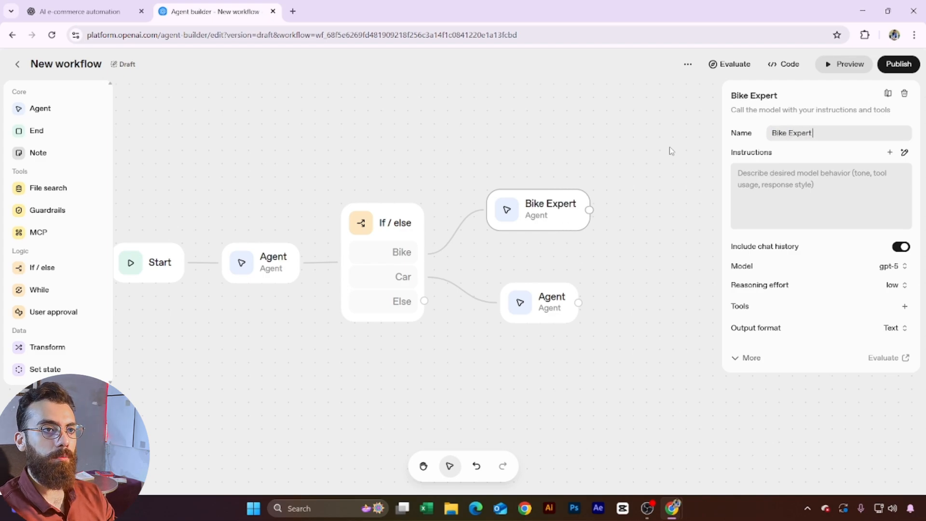
text( Agent)
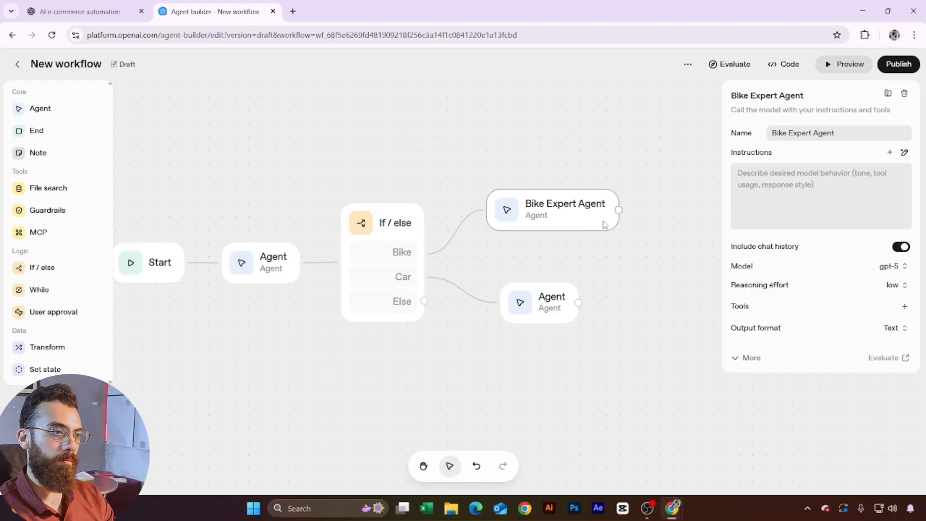
click(555, 294)
double_click(839, 133)
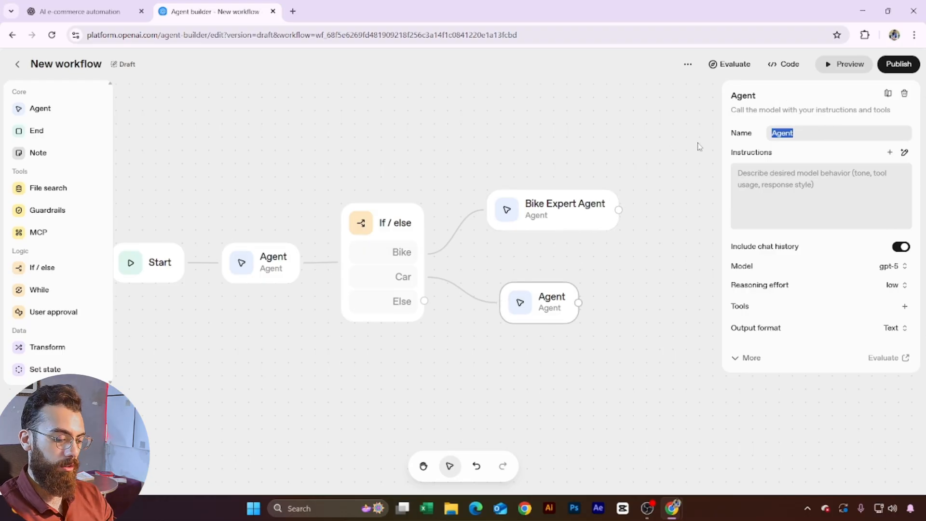
text(Car Expe)
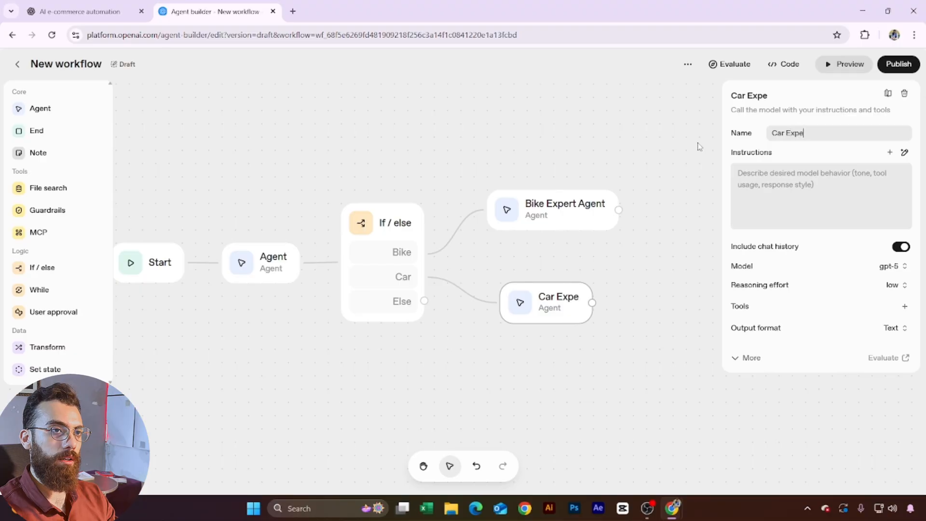
text(rt Agent)
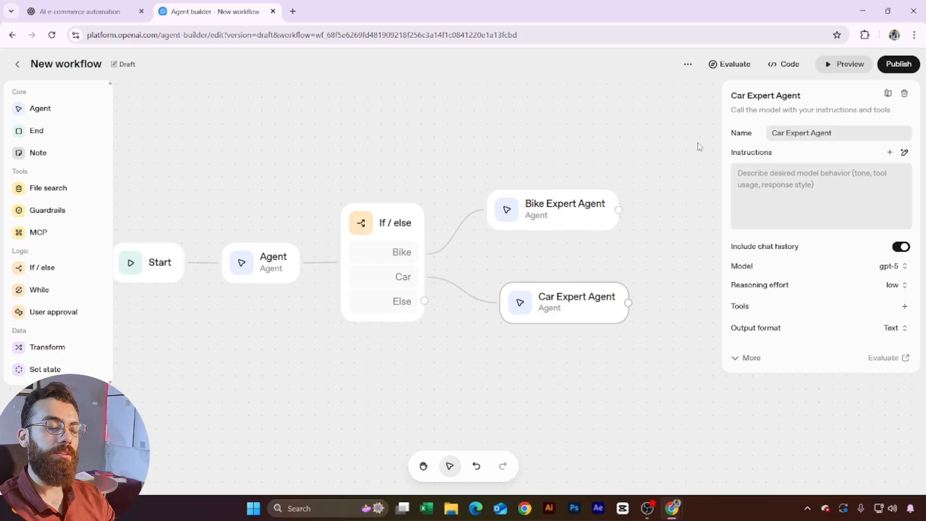
click(560, 216)
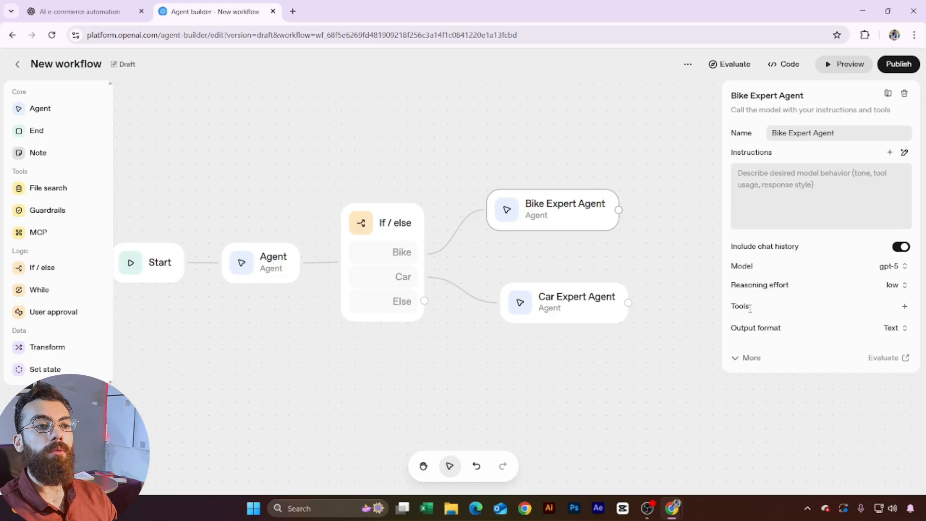
Step: Give Bike Expert Agent the File search tool, then go to File Explorer to find the files
click(905, 307)
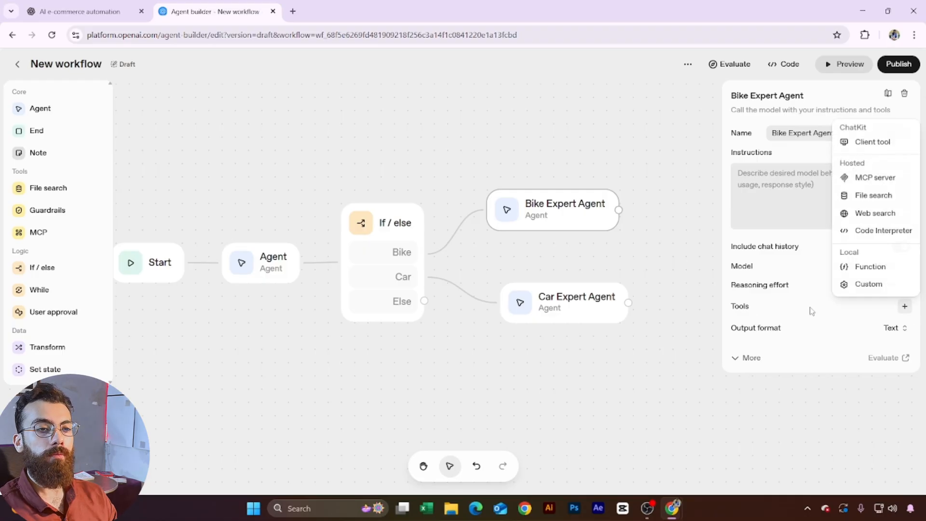
click(874, 195)
click(436, 299)
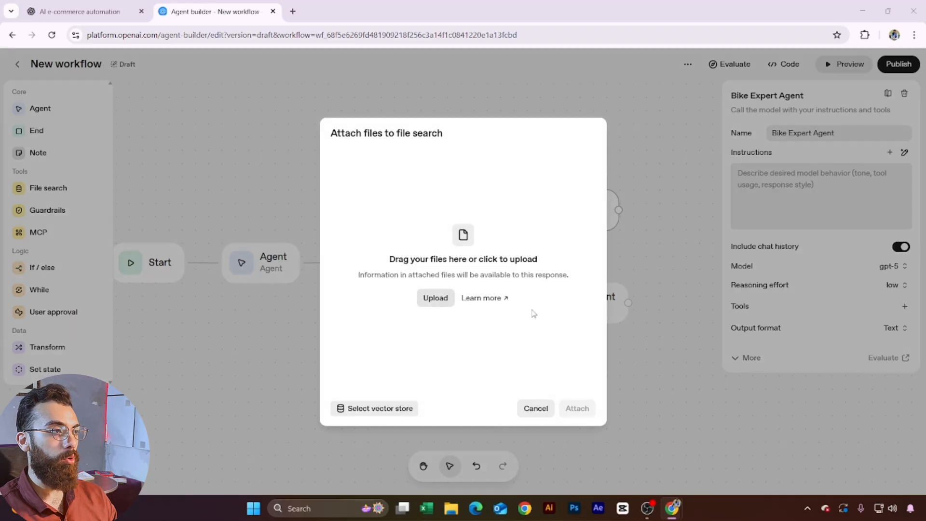
click(912, 10)
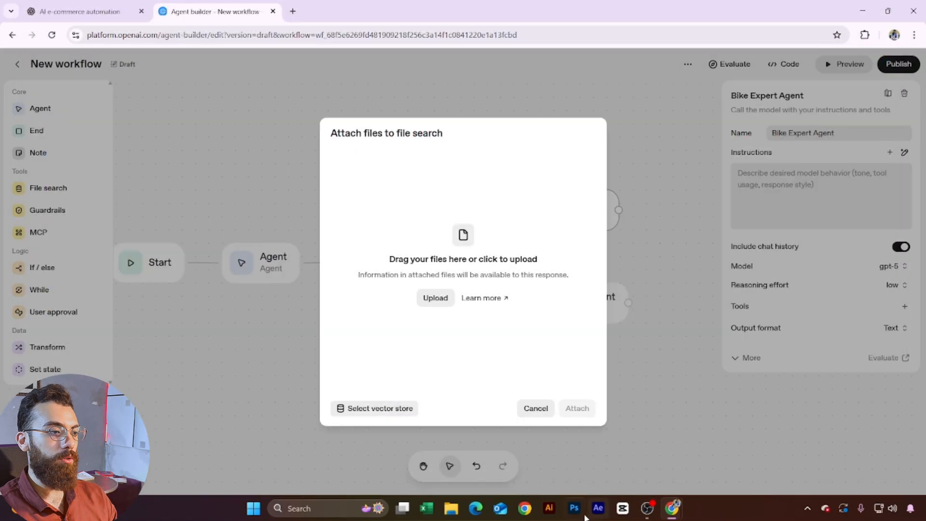
click(451, 508)
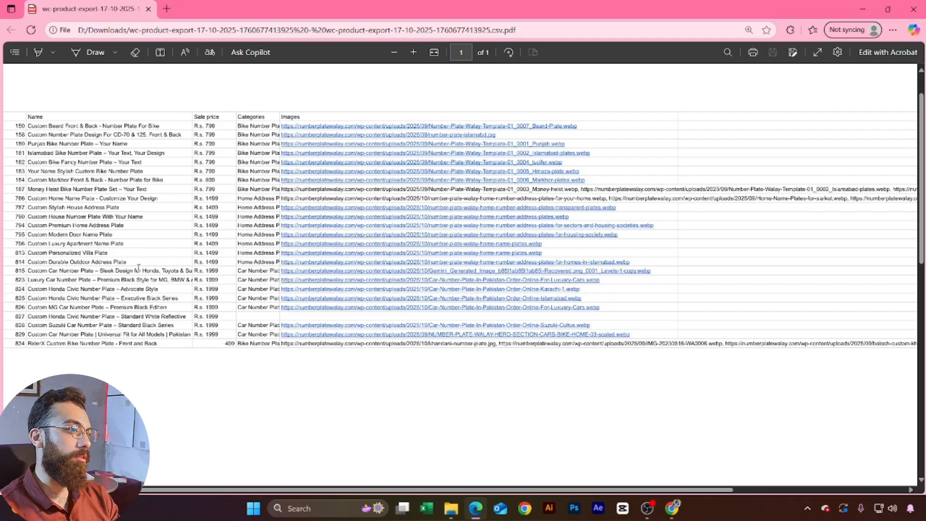
Step: Zoom into the product export table and scroll left to reveal the ID column
ctrl+scroll(61, 139, up, 1)
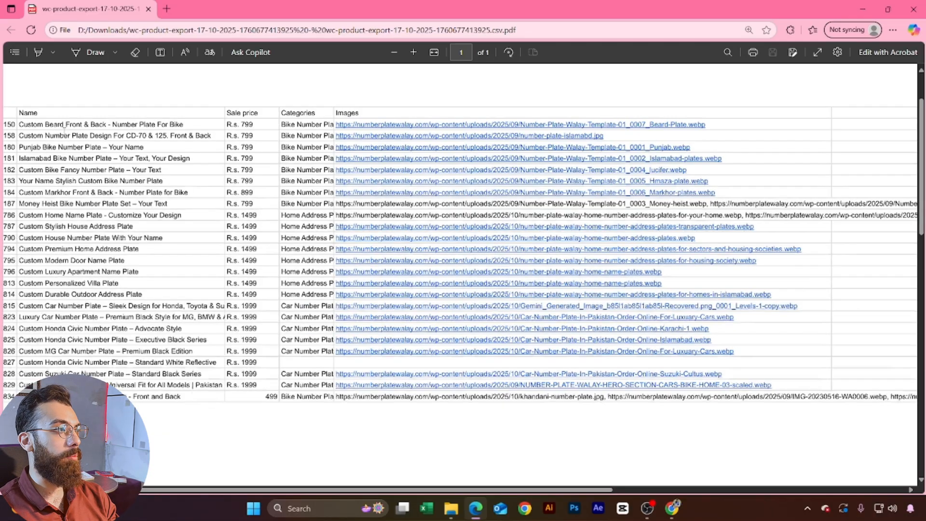
scroll(140, 134, left, 3)
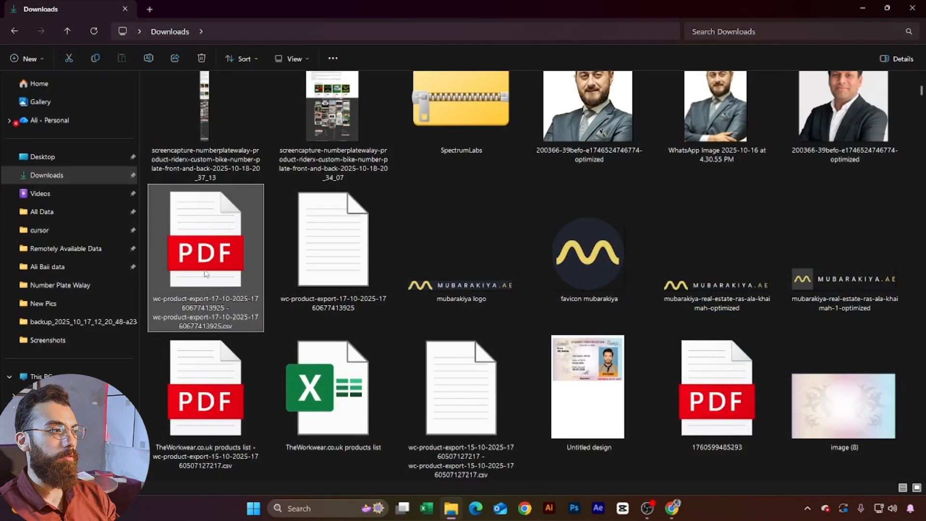
Step: Return to the Agent builder window and attach the uploaded files to file search
mouse_move(672, 508)
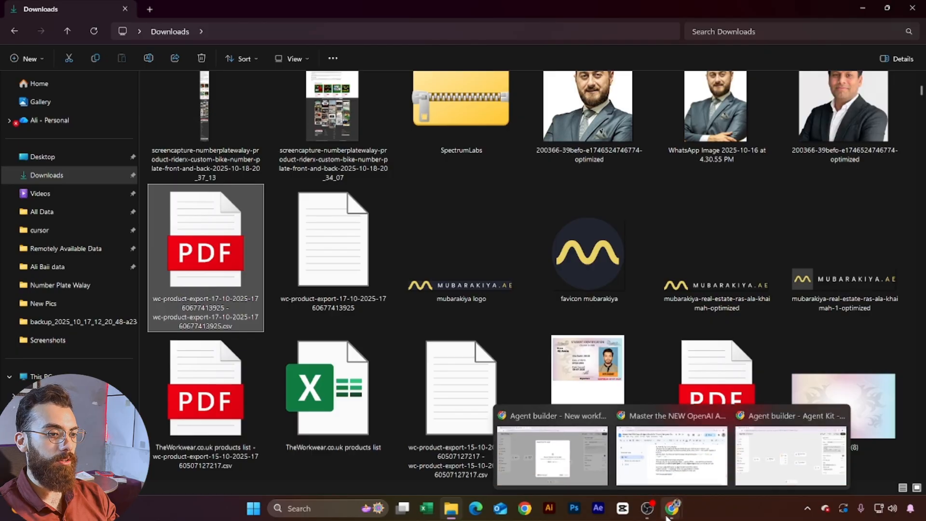
click(563, 428)
click(564, 424)
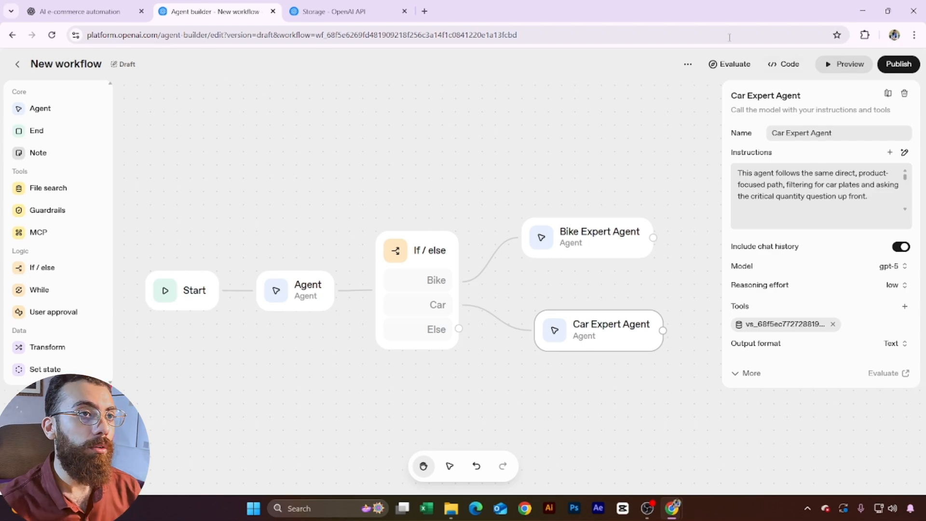
Step: Open the workflow Preview to show the flow beside the test chat
click(838, 68)
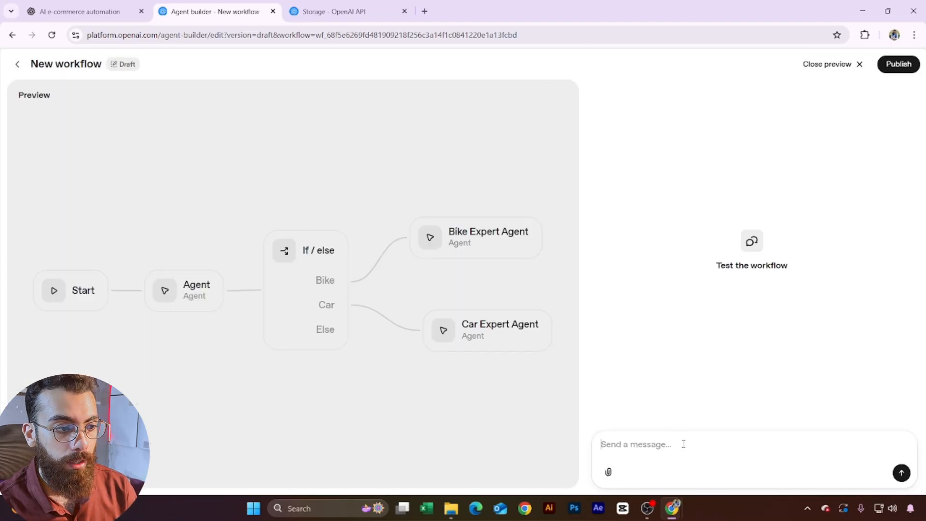
Step: Send the test message 'hi i want a car number plate' in the preview chat
click(730, 447)
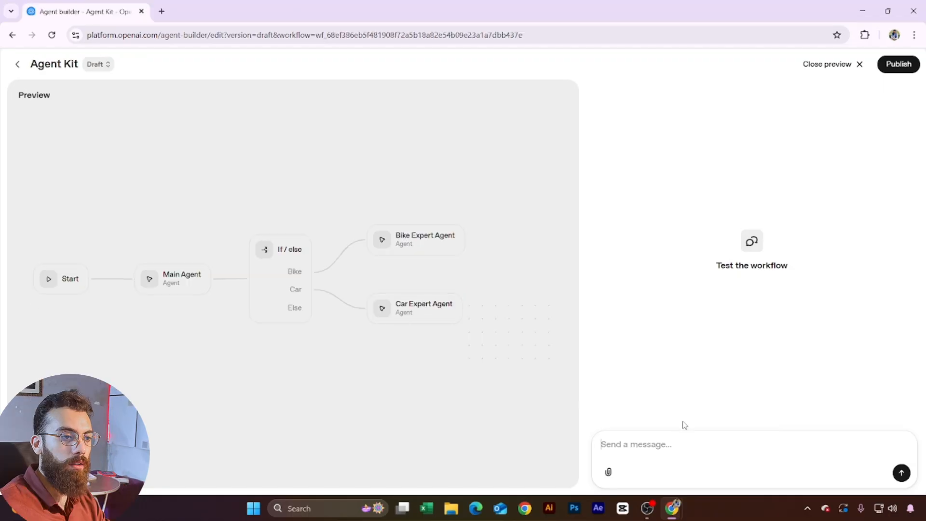
text(hi)
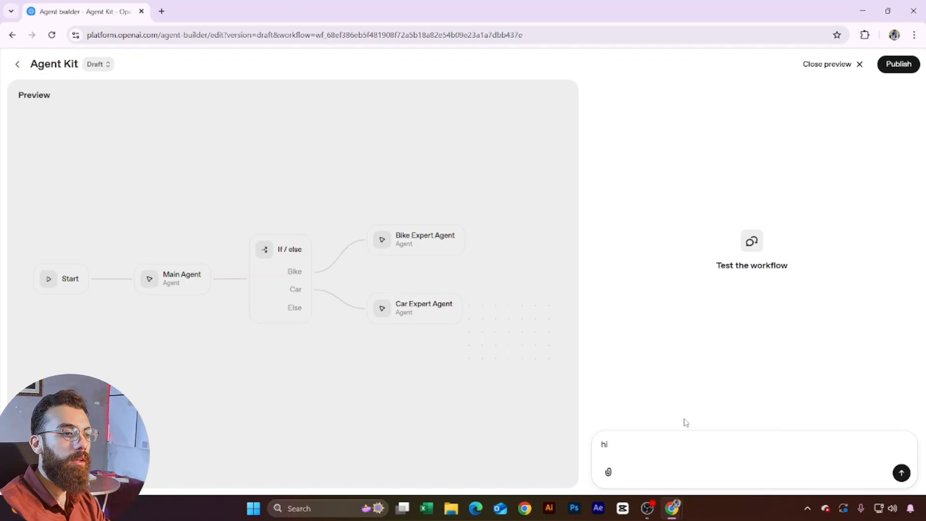
text( i want a car)
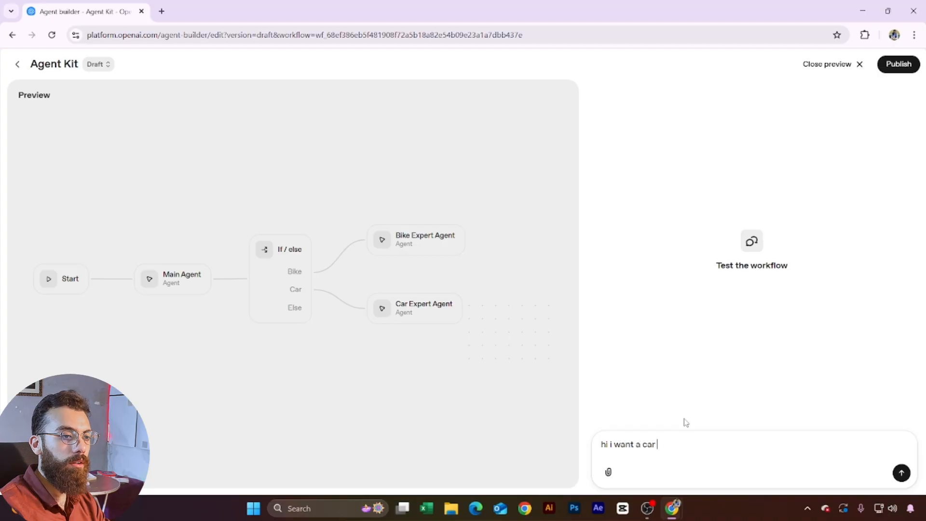
text( number plate)
key(Return)
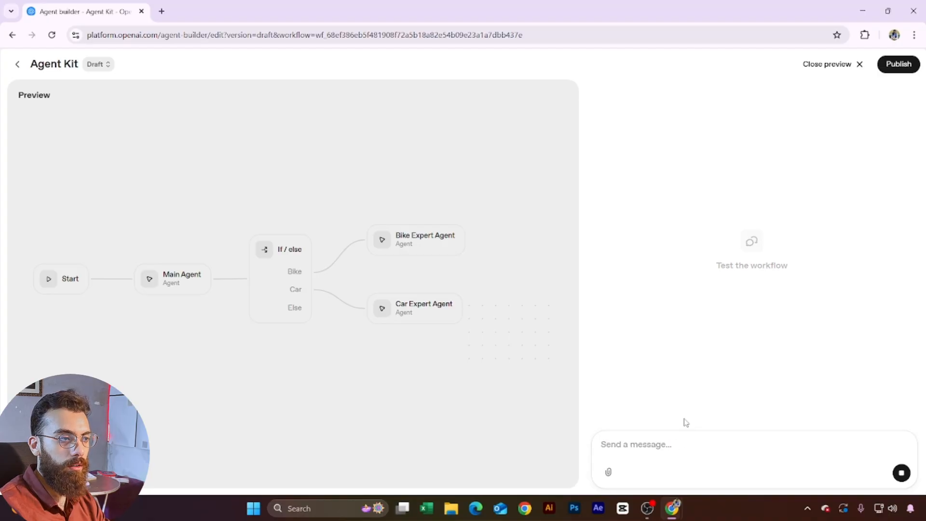
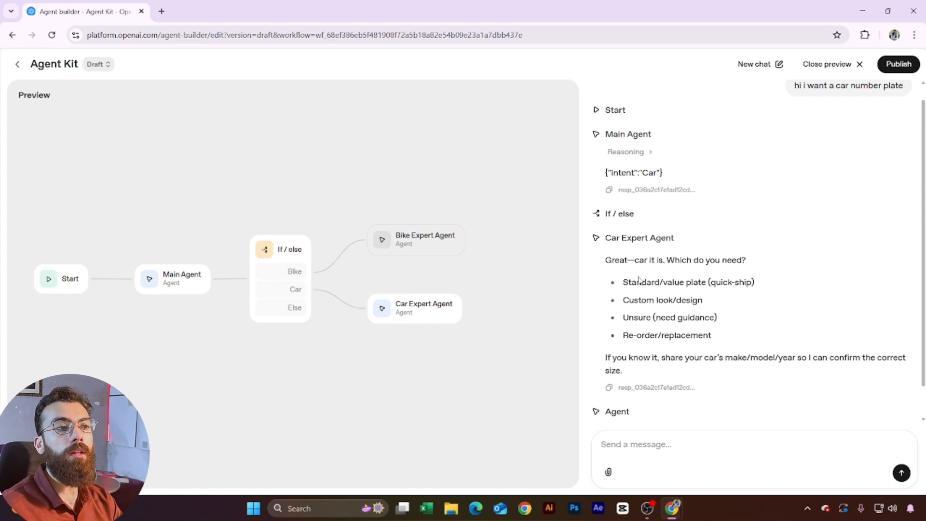
Step: Copy the Car Expert Agent's four plate options from the preview chat, then close the preview
drag(621, 281, 731, 340)
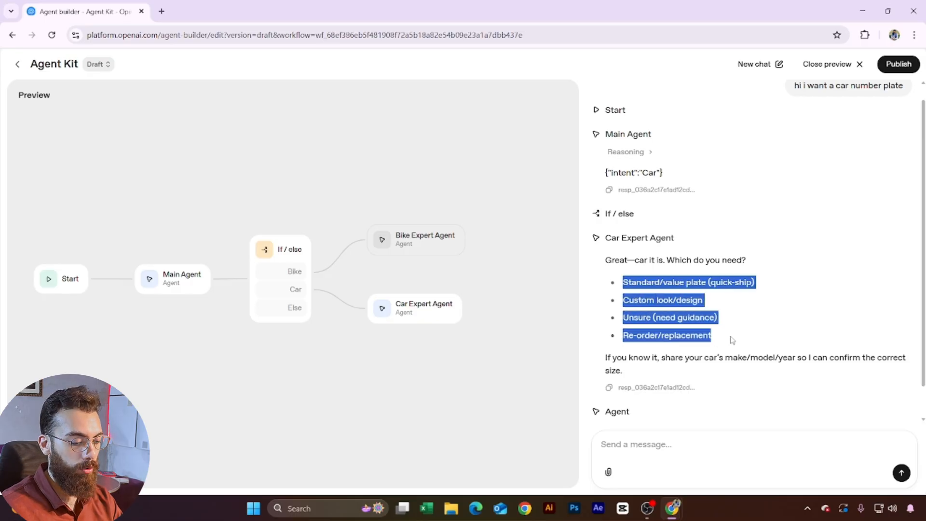
click(827, 64)
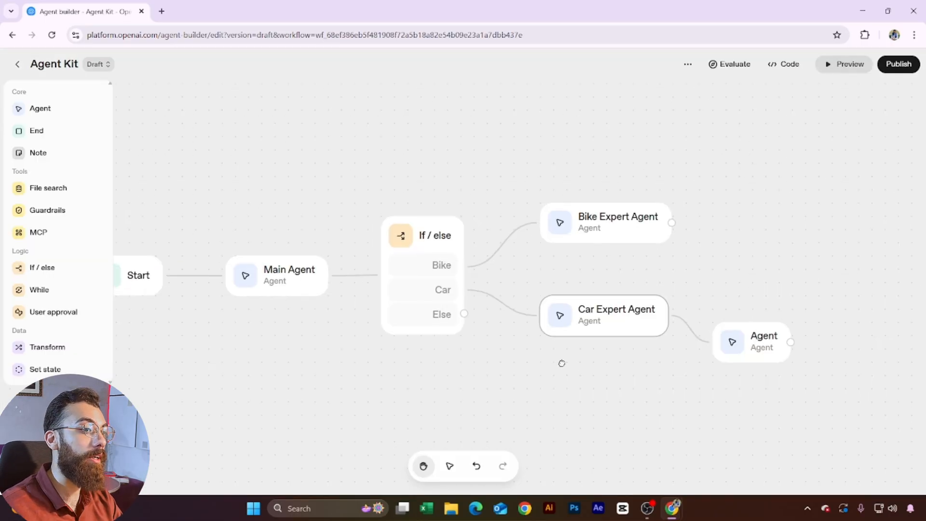
Step: Delete the extra Agent node that follows Car Expert Agent
click(634, 330)
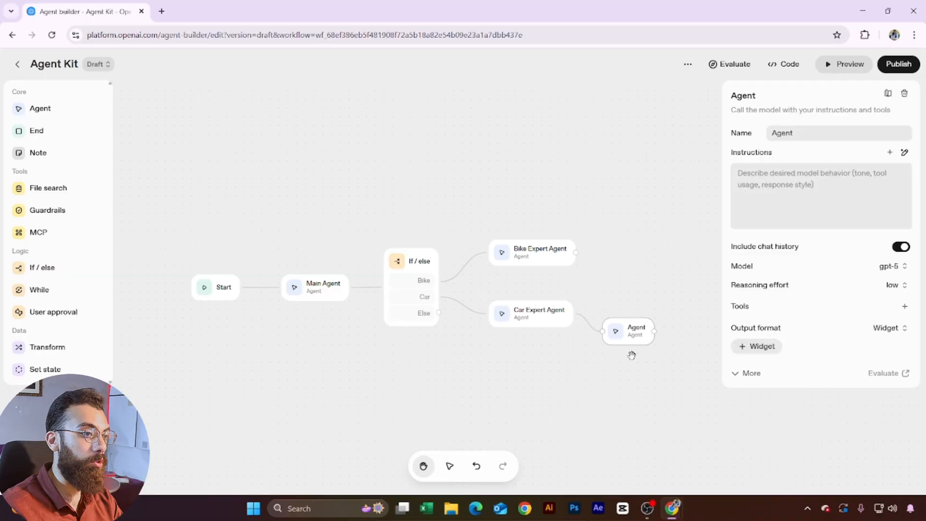
drag(597, 370, 513, 363)
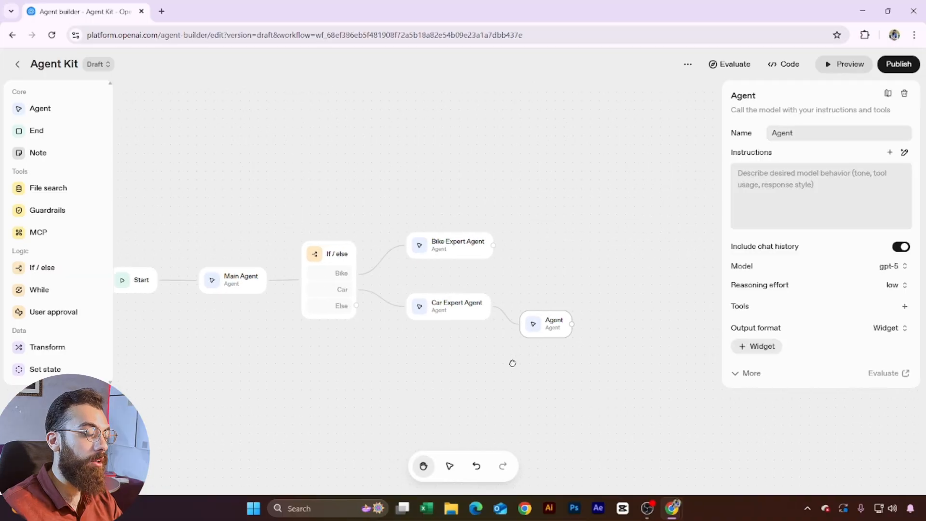
click(542, 378)
click(544, 335)
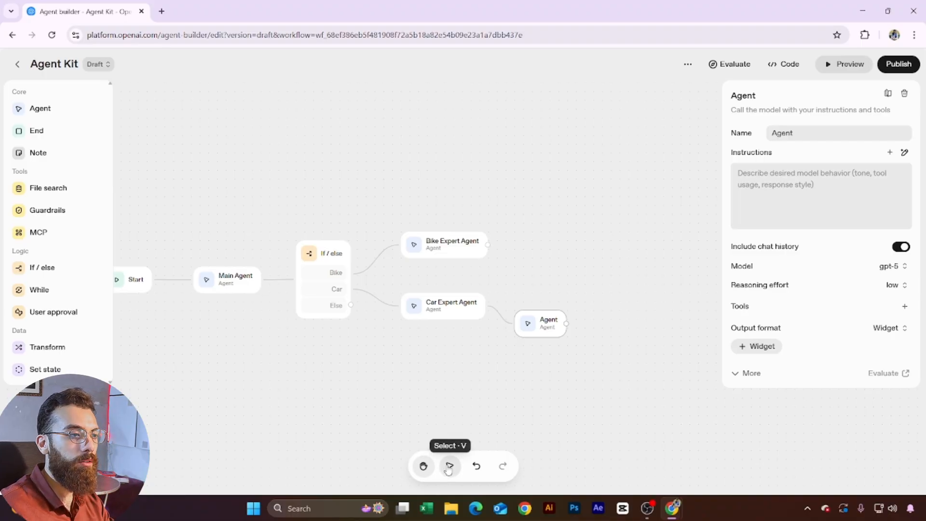
drag(522, 359, 596, 310)
key(Delete)
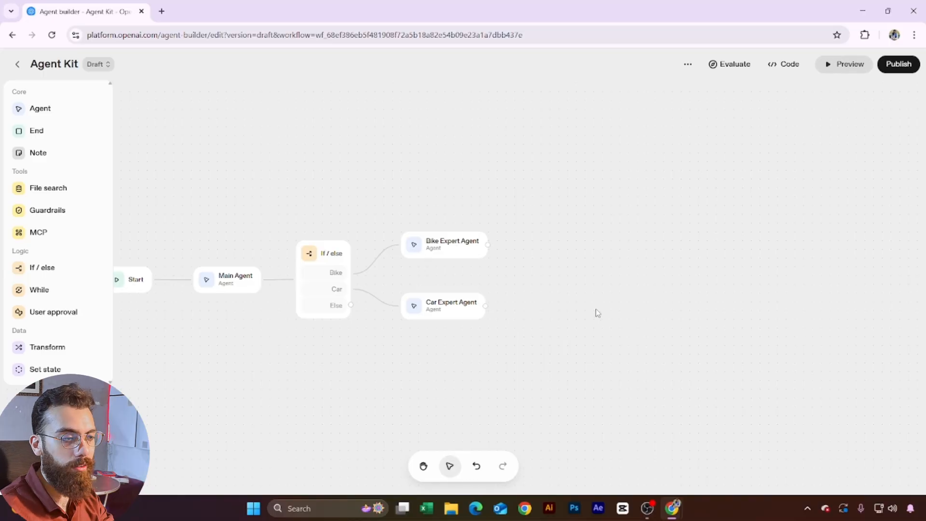
Step: Set Car Expert Agent's output format to JSON and start adding a schema
click(448, 307)
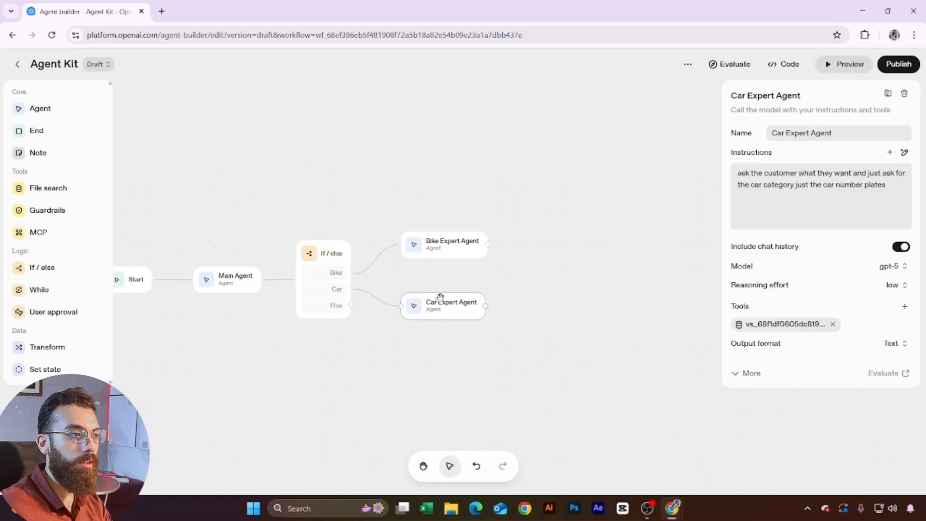
click(895, 344)
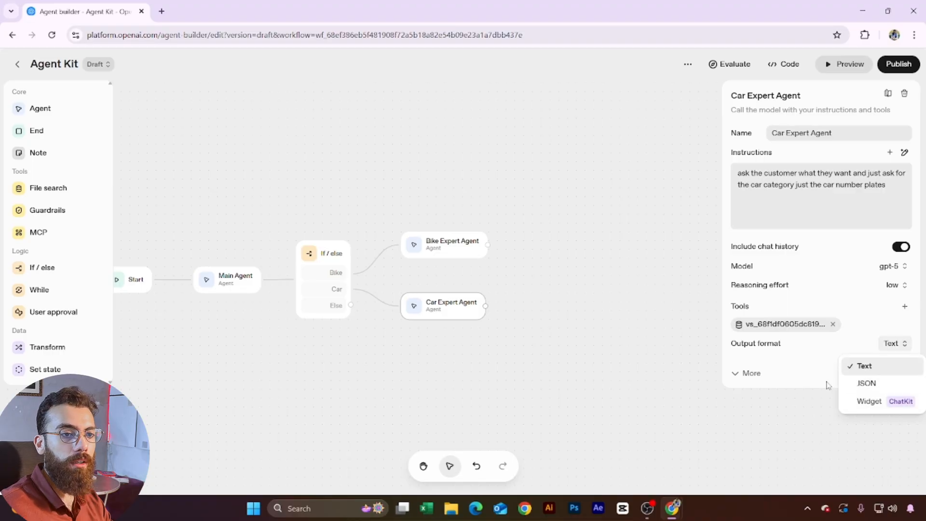
click(884, 383)
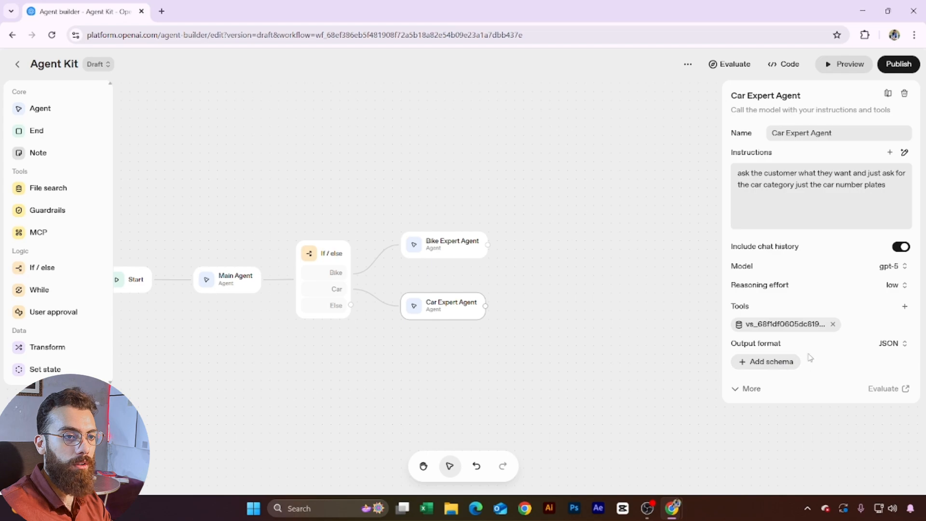
click(784, 362)
Step: Add a schema property named 'car intent' and rename the schema to 'user car'
click(319, 313)
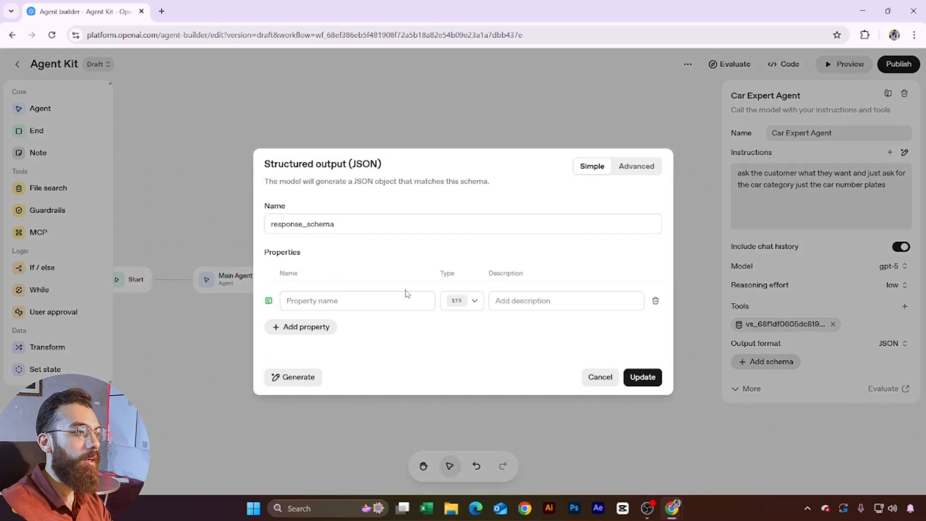
click(357, 300)
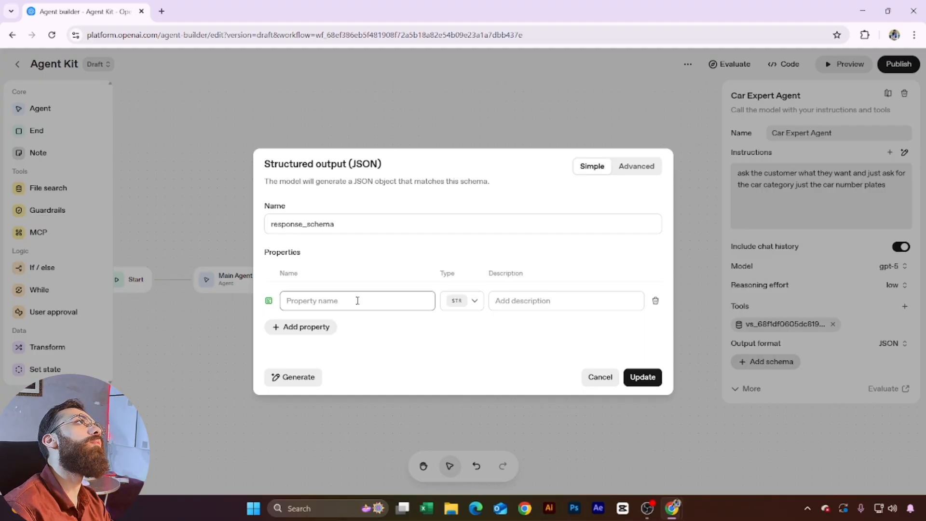
text(car intent)
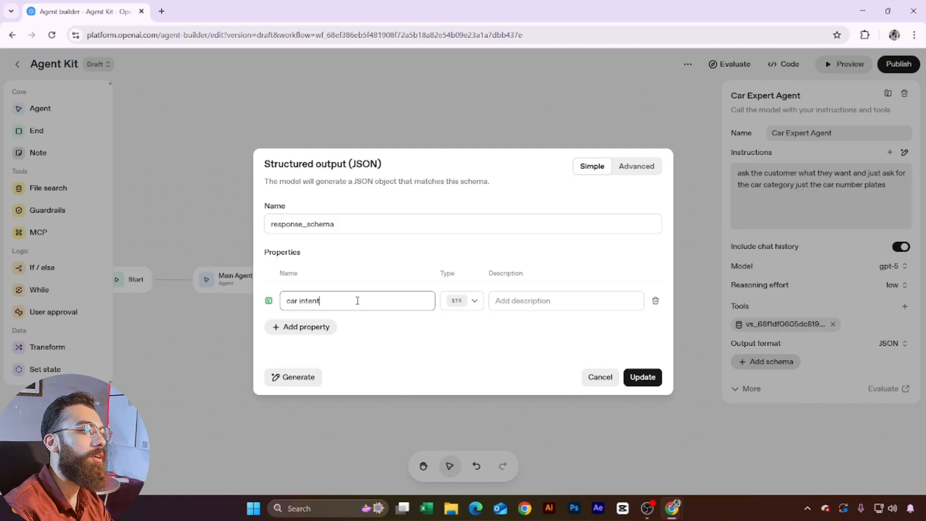
double_click(302, 225)
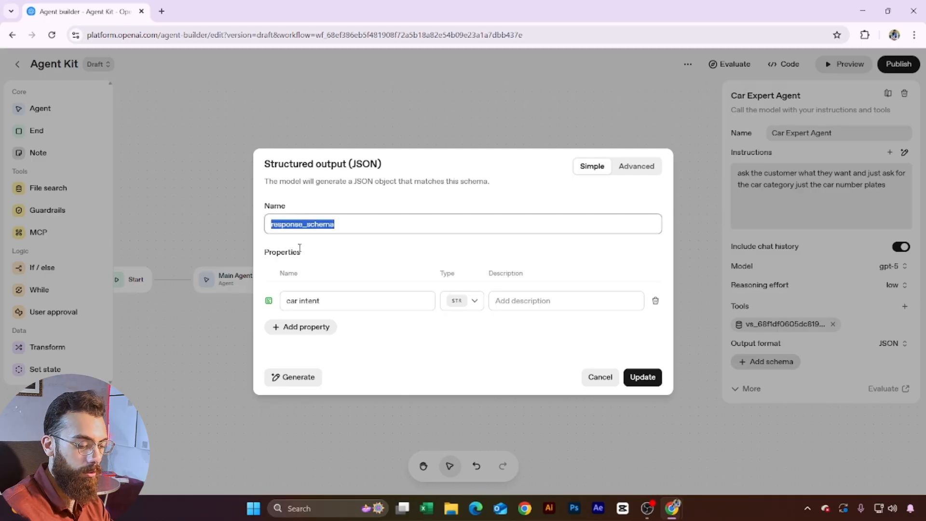
text(user)
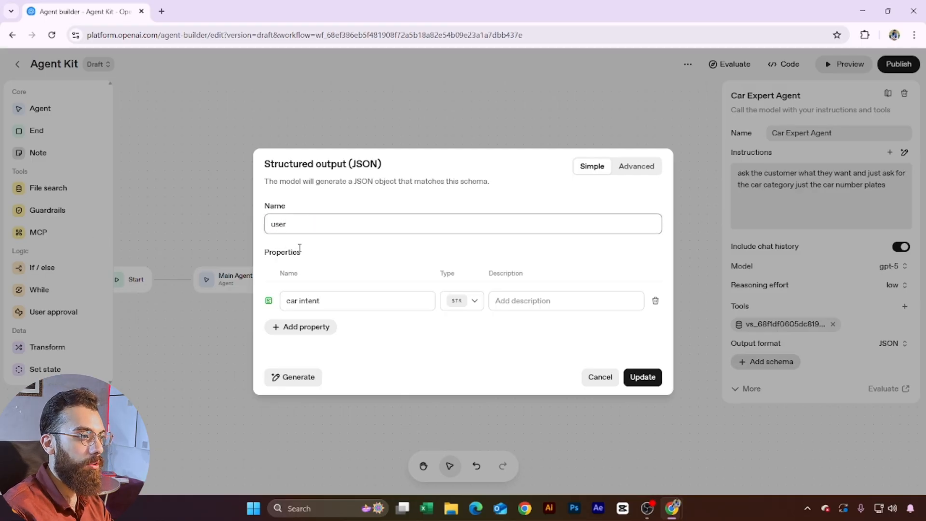
text( car inten)
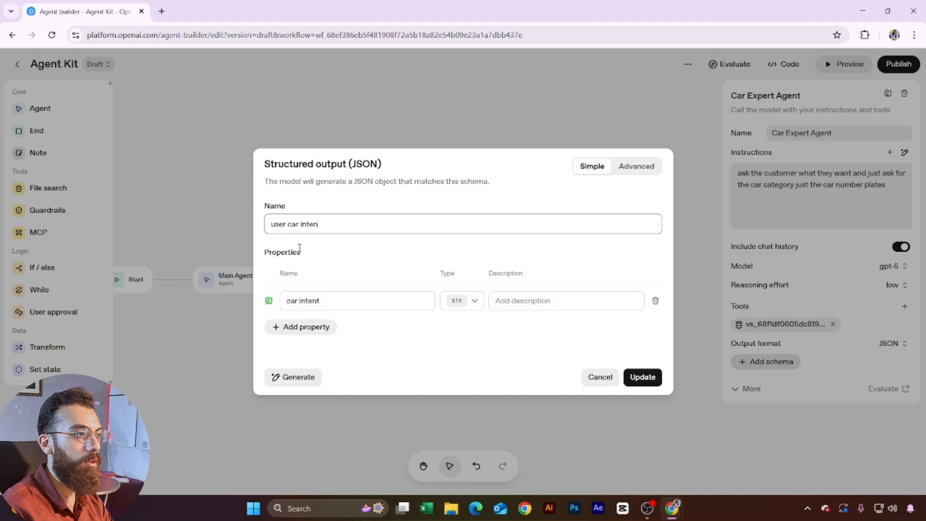
text(tion)
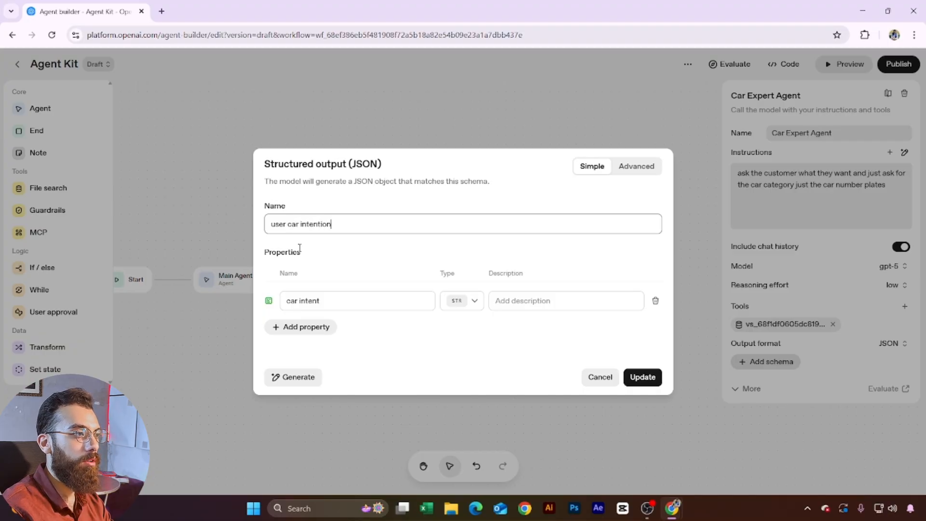
key(ctrl+BackSpace)
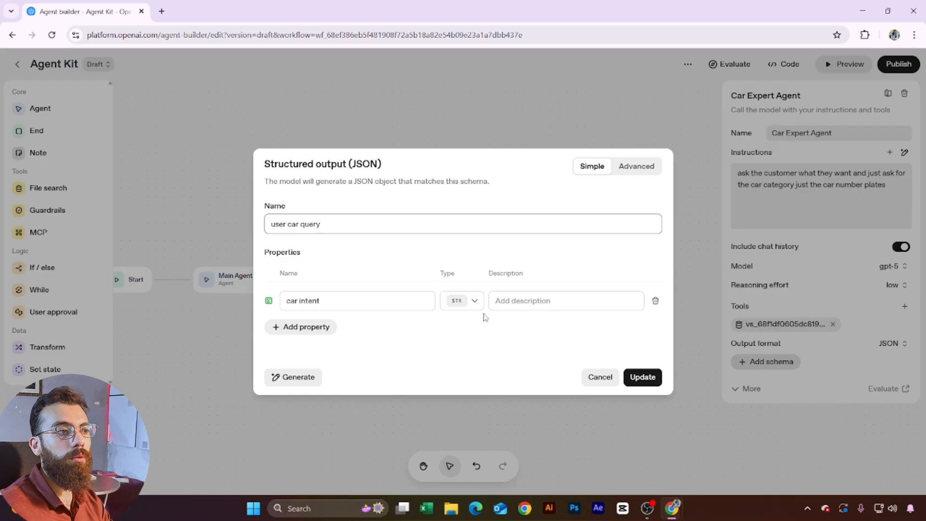
Step: Make the property an enum with a description, and paste the copied plate options as values
click(475, 300)
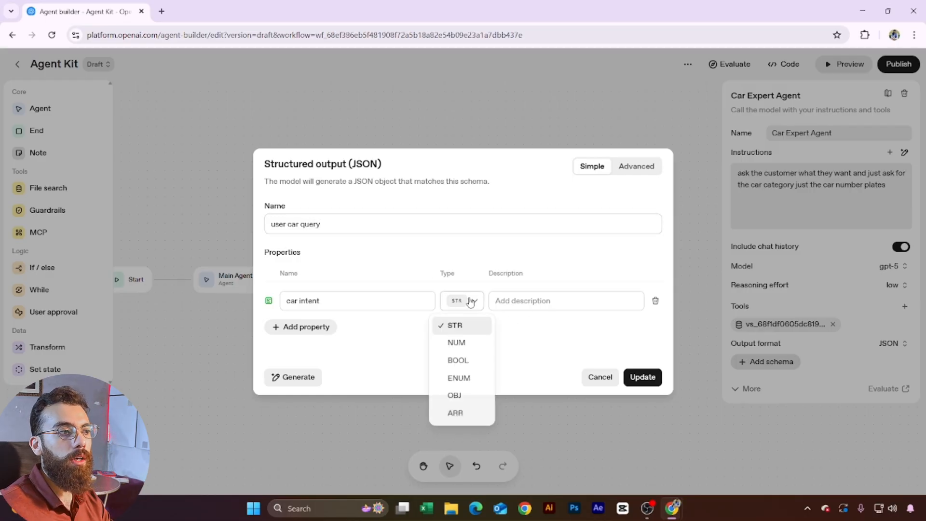
click(458, 380)
click(511, 282)
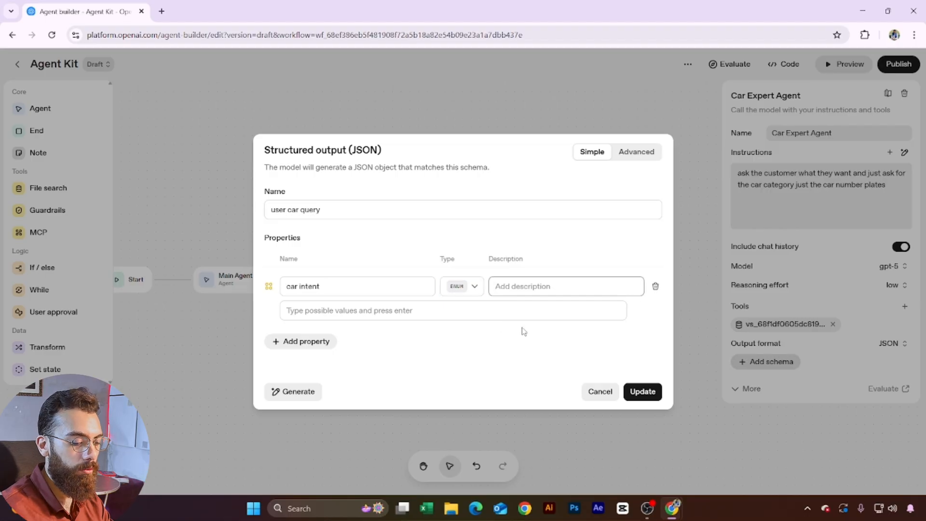
text(diff b/w car)
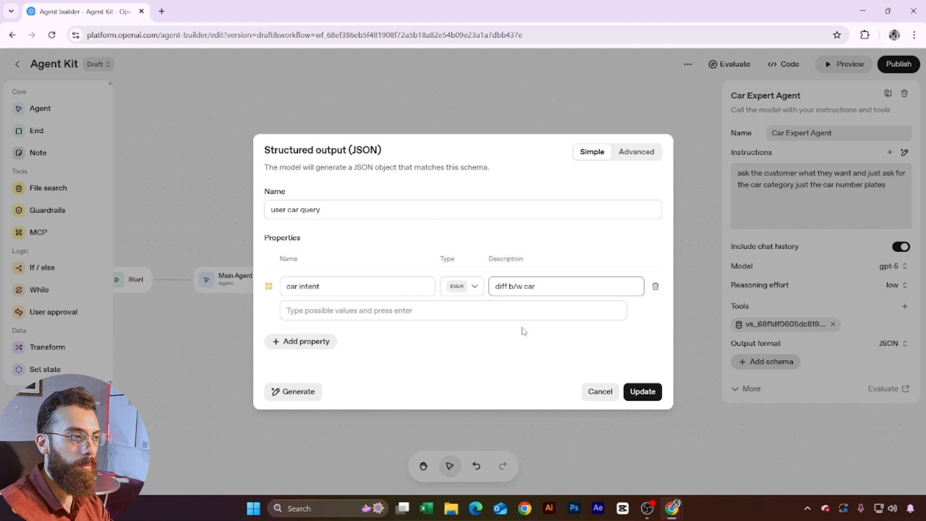
click(343, 309)
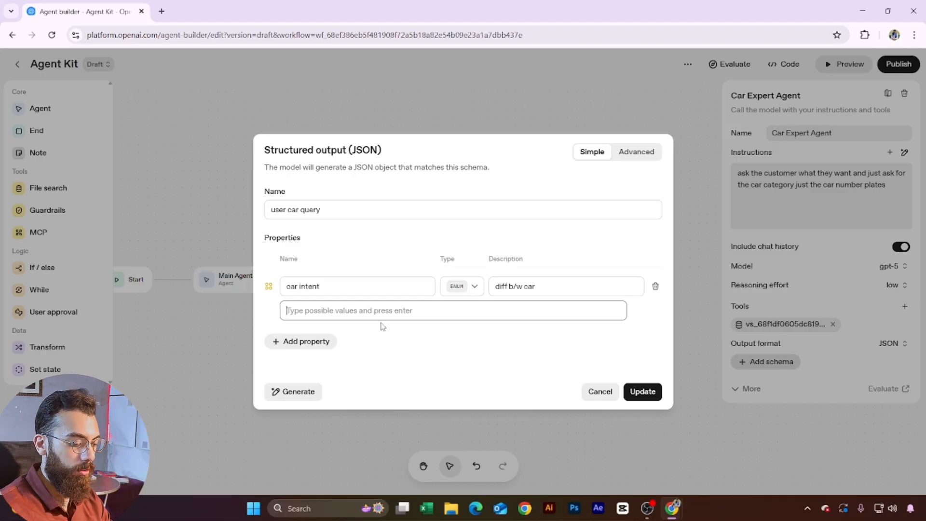
key(super+v)
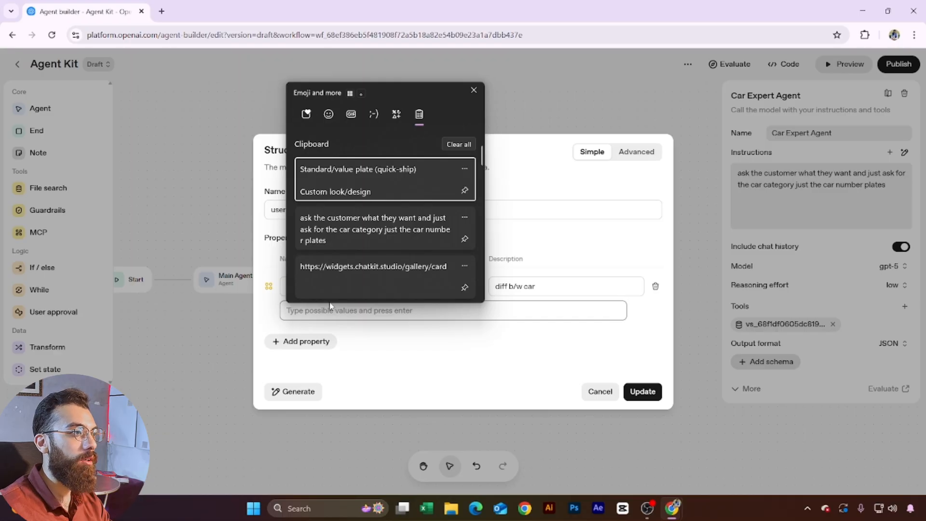
click(362, 190)
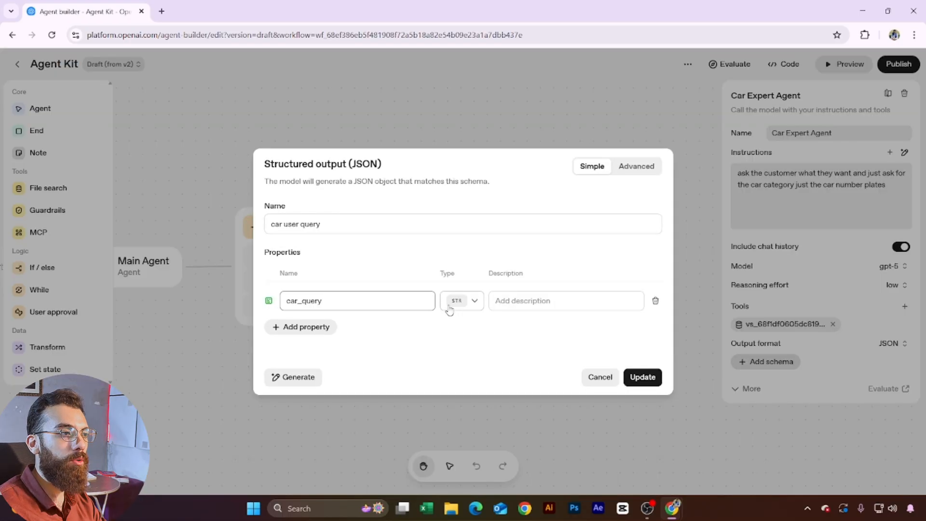
click(462, 301)
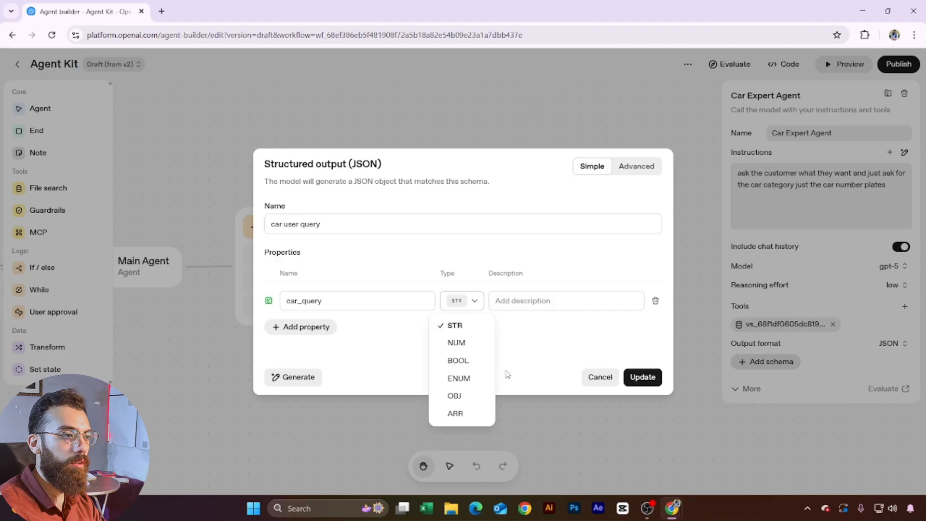
Step: Set car_query to ENUM and add 'stylish' as an allowed value
click(461, 379)
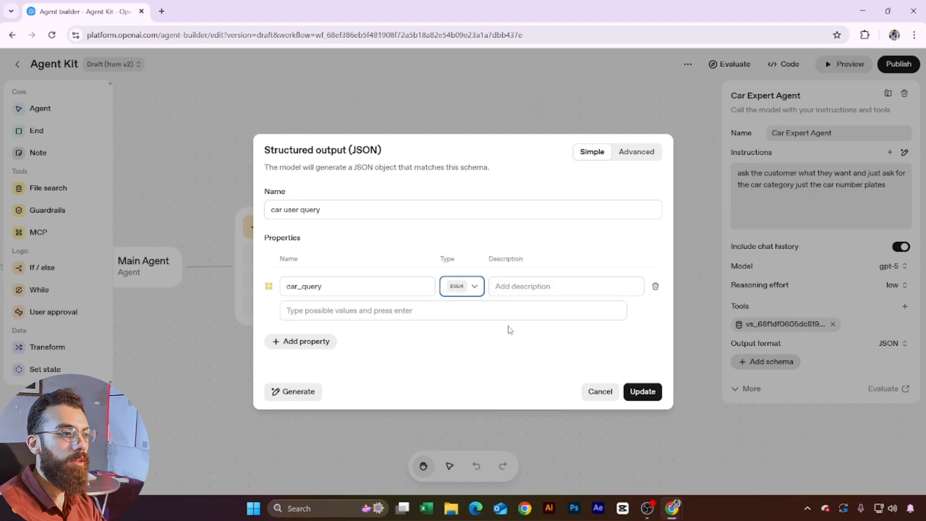
click(367, 307)
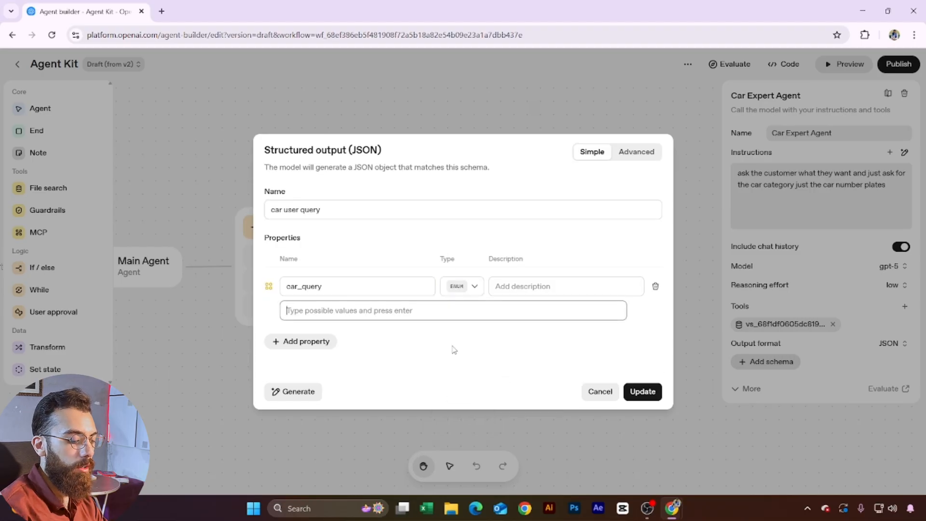
text(s)
key(BackSpace)
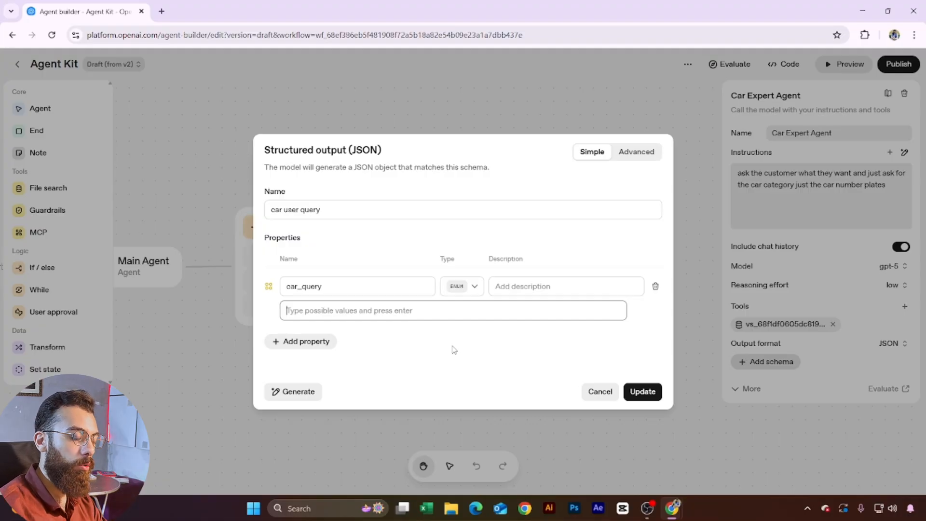
text(stylish)
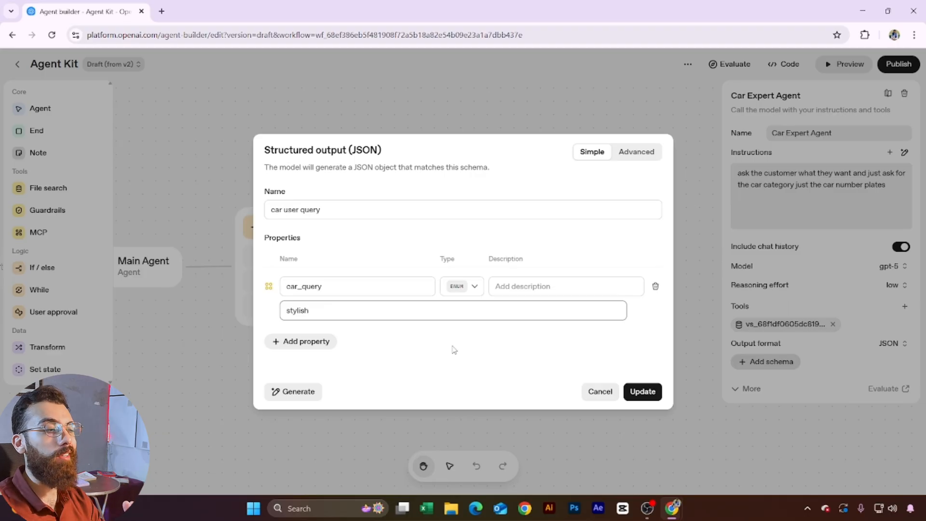
key(Return)
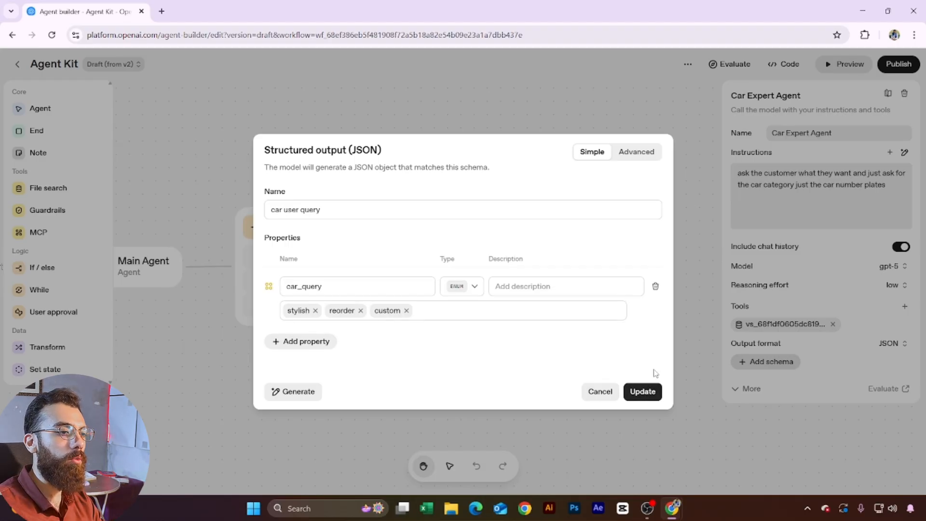
Step: Remove the spaces from the schema name so it reads 'caruserquery', then save it
click(643, 392)
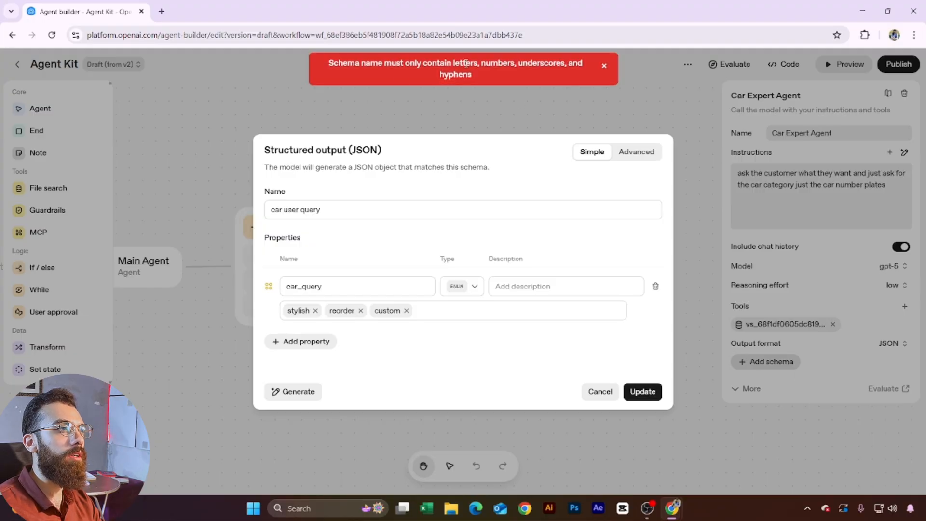
click(300, 211)
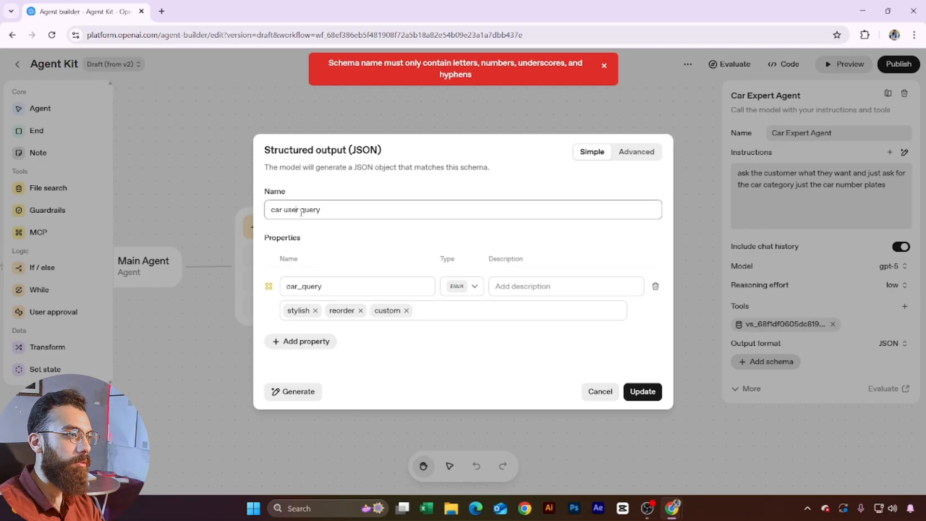
key(BackSpace)
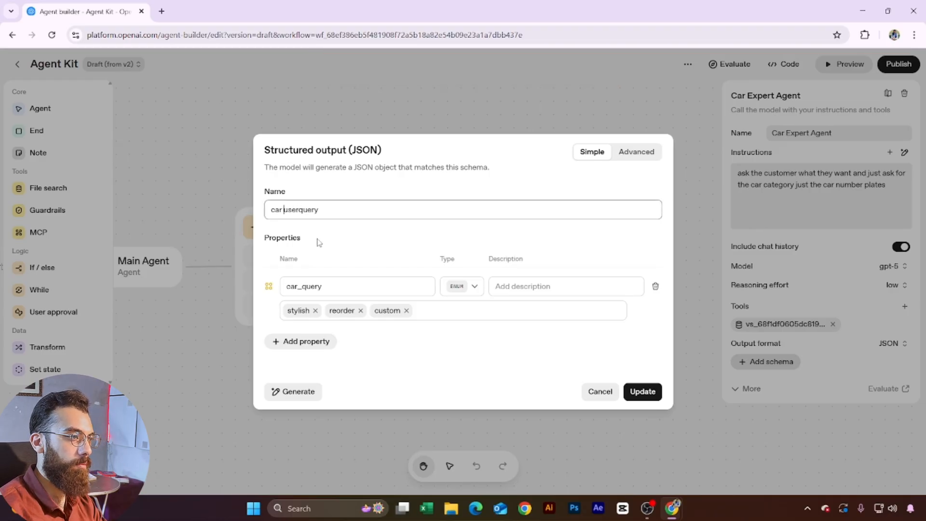
key(BackSpace)
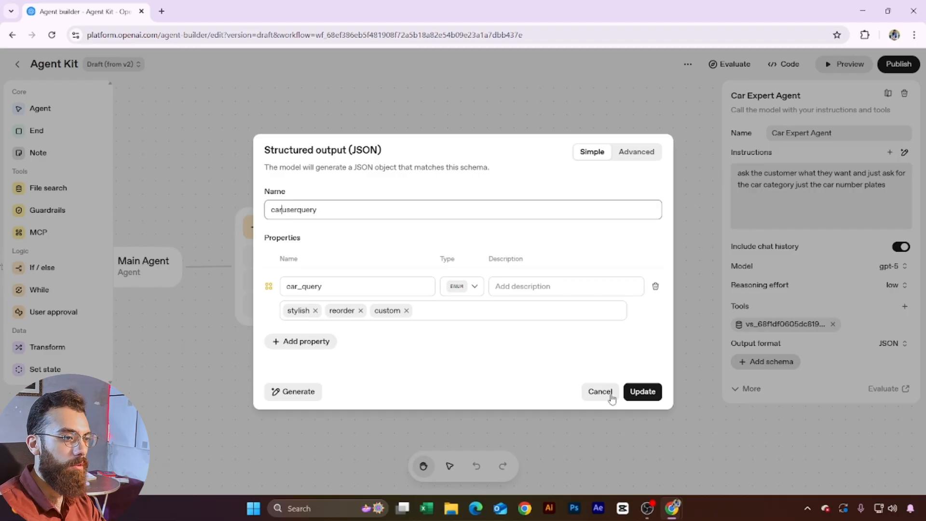
click(633, 392)
Step: Place an If/else after Car Expert Agent, connect them, and name its first case 'stylish'
drag(682, 401, 539, 363)
scroll(222, 388, down, 1)
drag(271, 344, 301, 348)
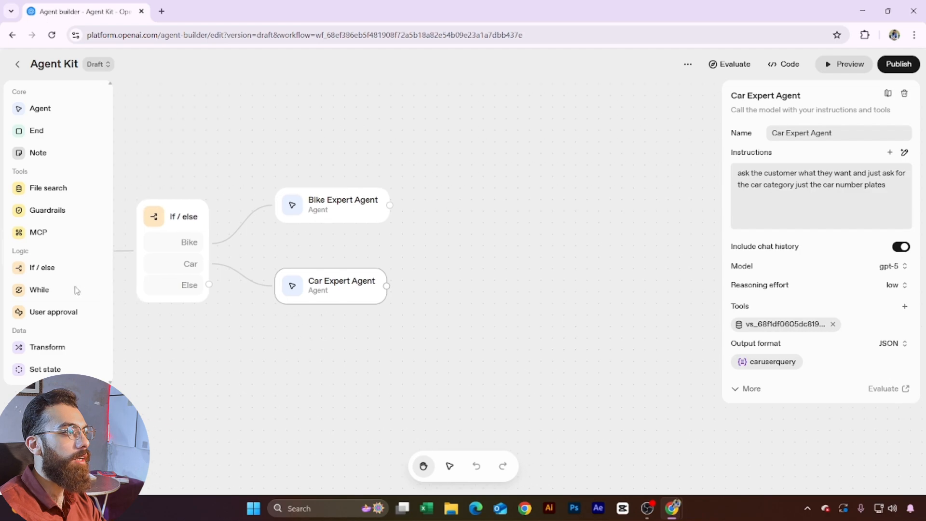
drag(41, 268, 469, 305)
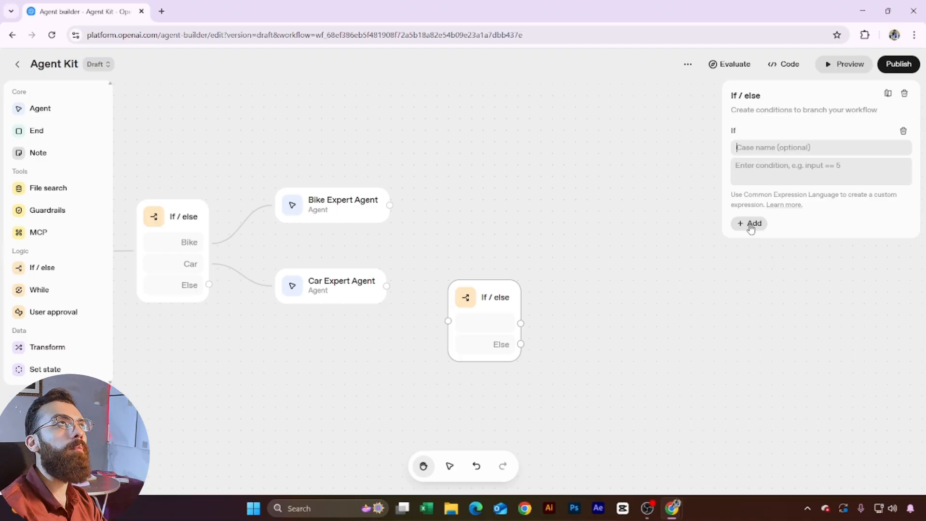
text(stylish)
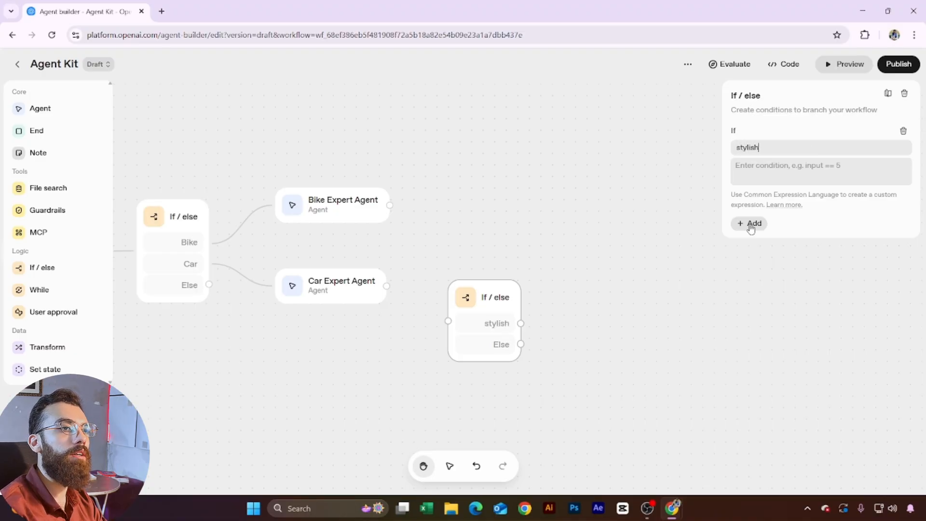
click(766, 180)
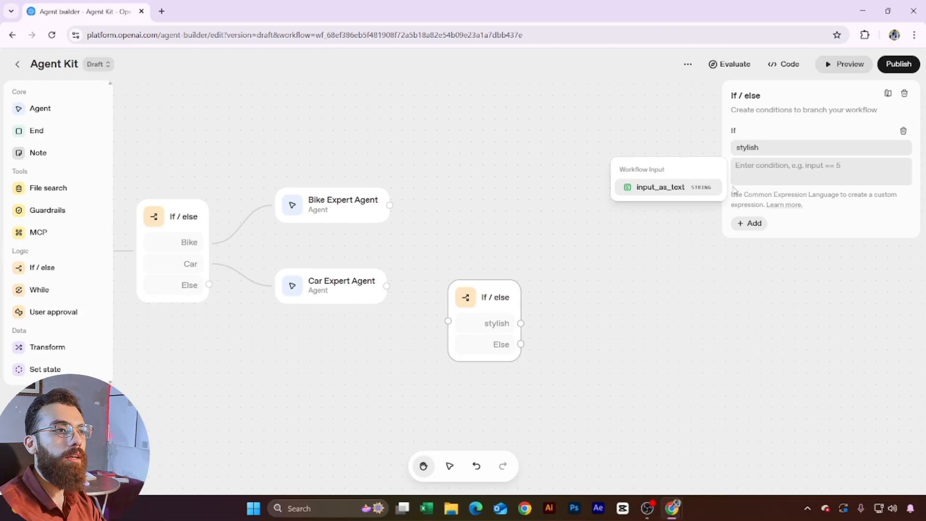
drag(385, 287, 498, 325)
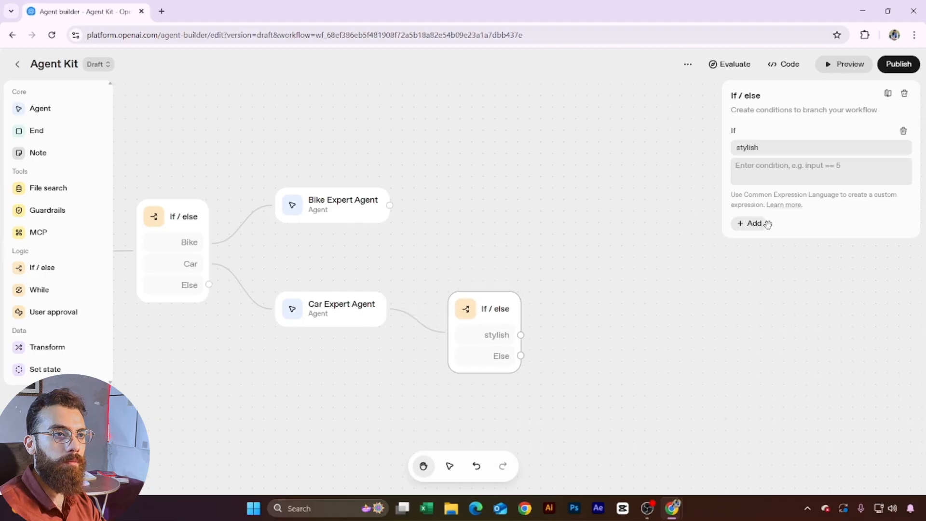
Step: Set the stylish case condition to input.output_text == 'stylish'
click(797, 181)
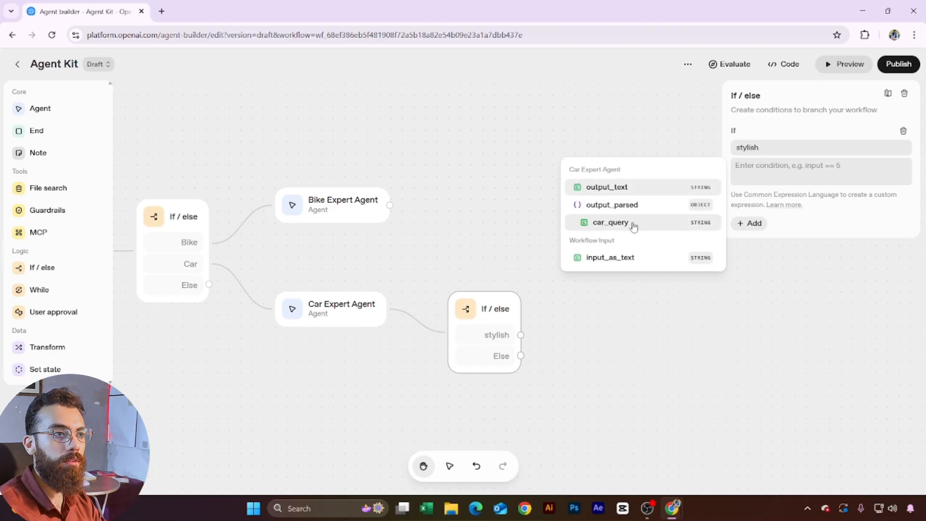
key(Return)
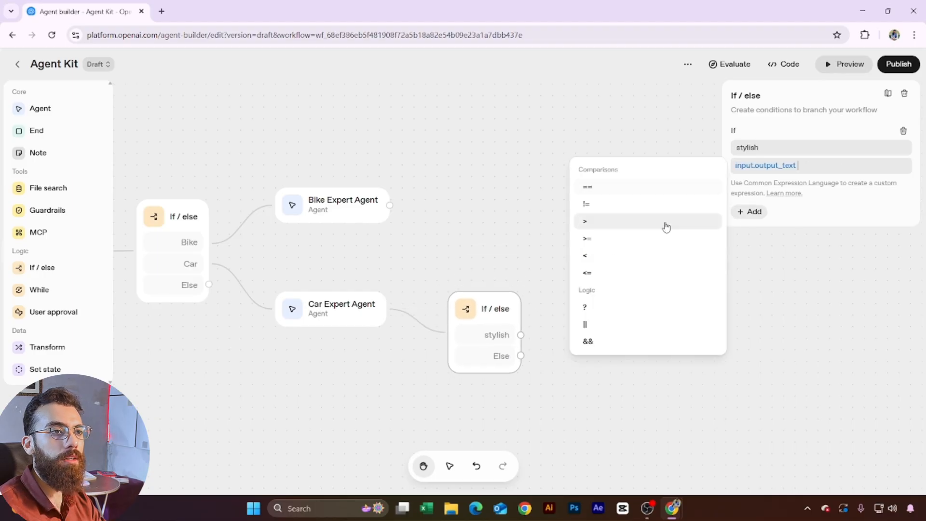
click(599, 189)
text(')
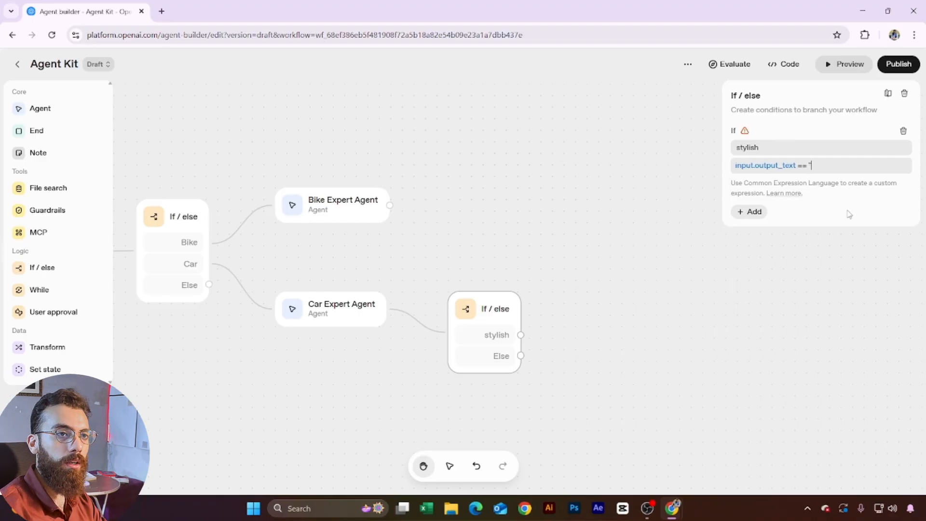
text("stylish)
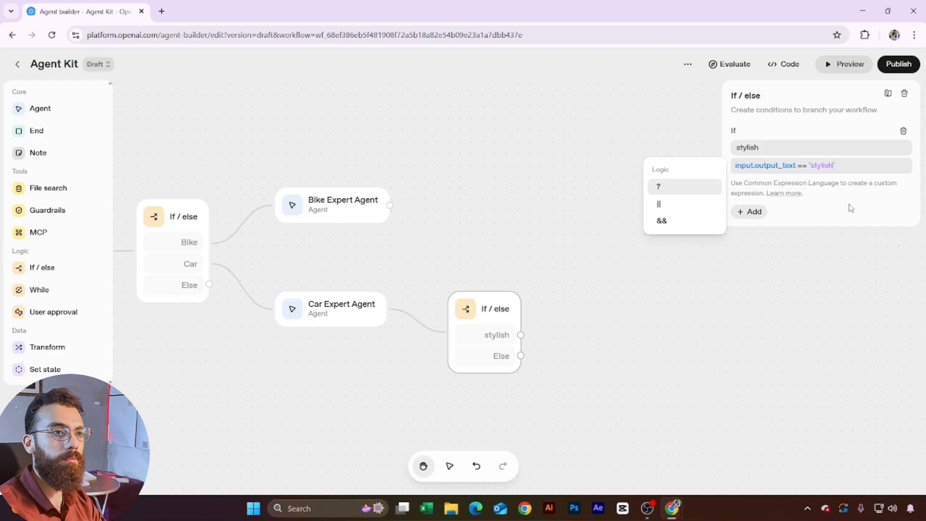
click(850, 205)
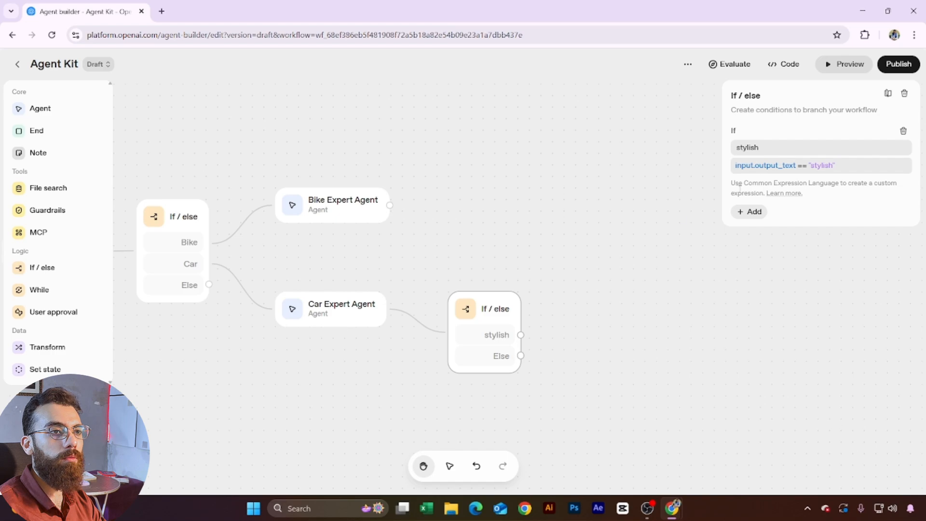
Step: Add a second If/else case and check the caruserquery schema's enum values
click(749, 212)
click(345, 324)
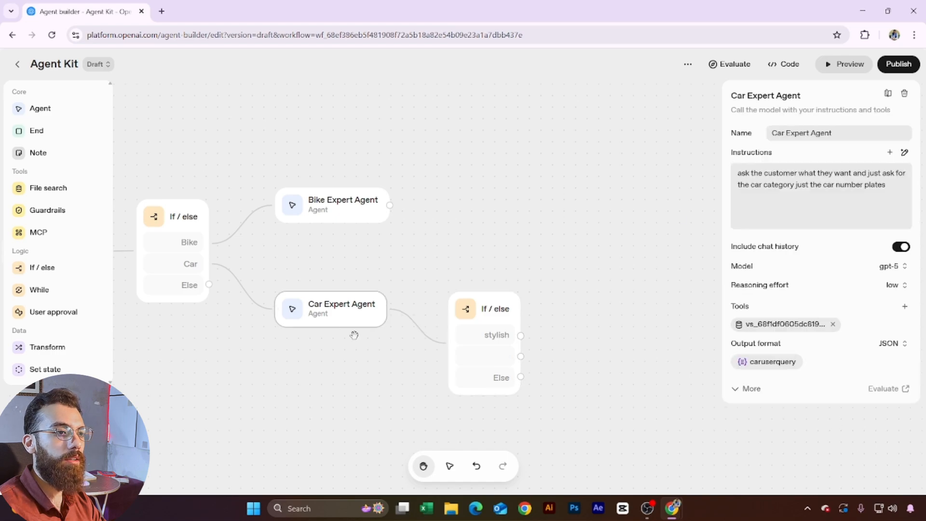
click(774, 362)
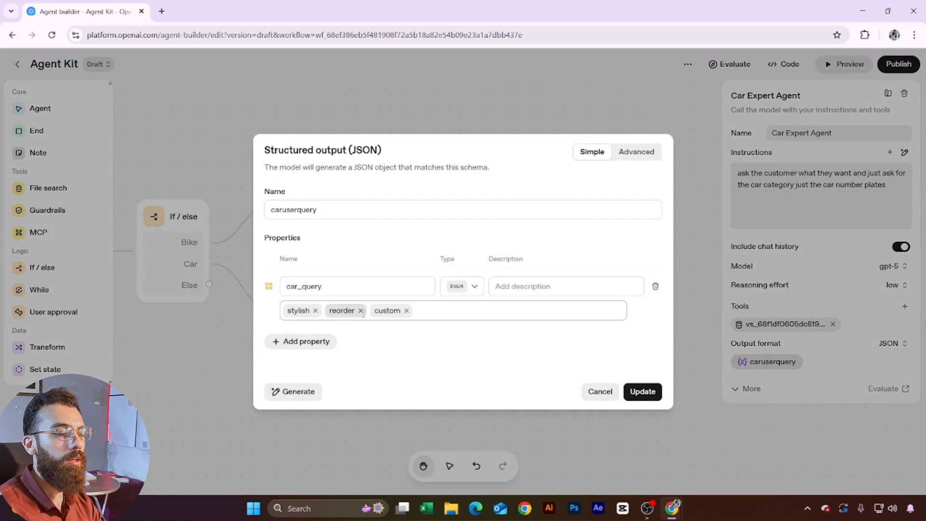
click(478, 123)
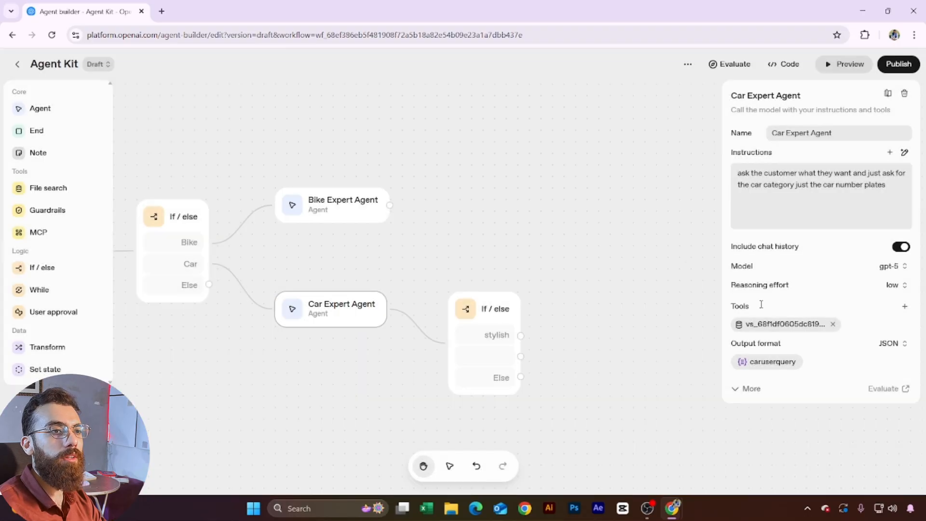
Step: Name the Else if cases 'reorder' and 'custom'
click(502, 320)
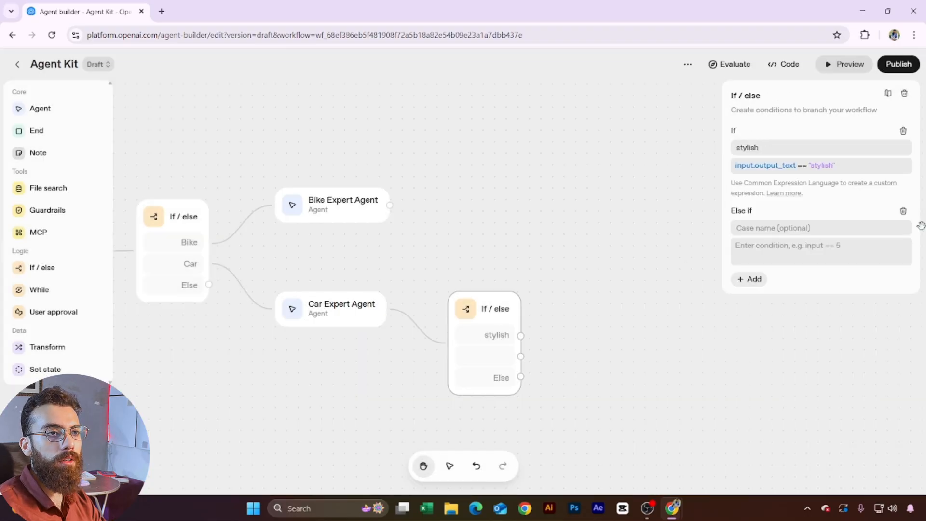
click(766, 229)
text(reorder)
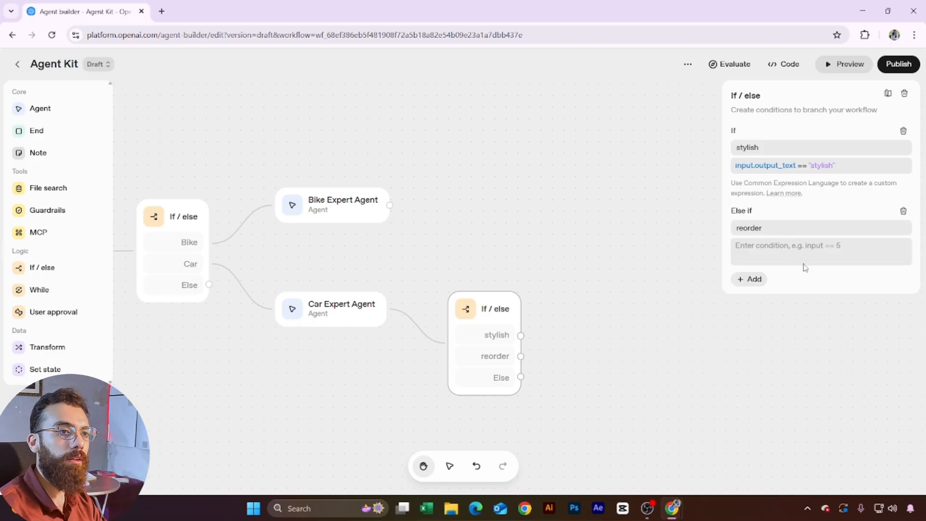
click(753, 280)
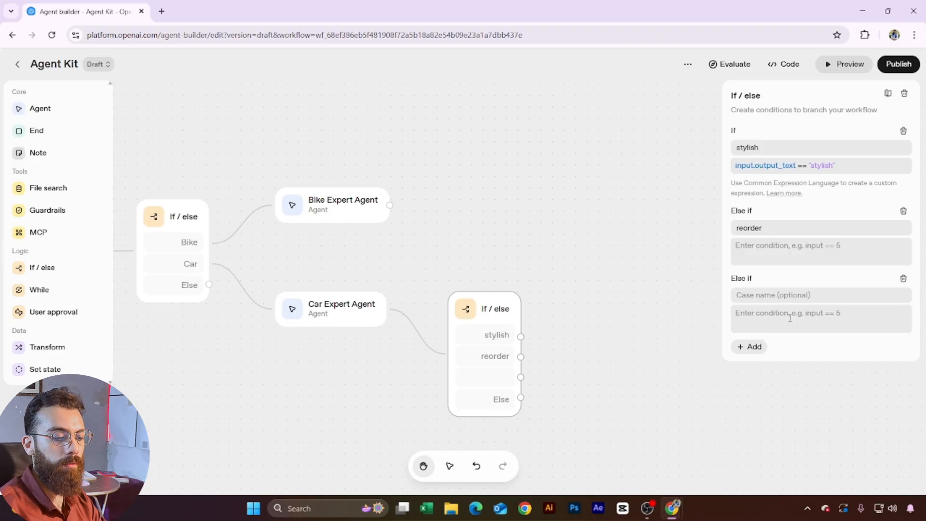
text(custom)
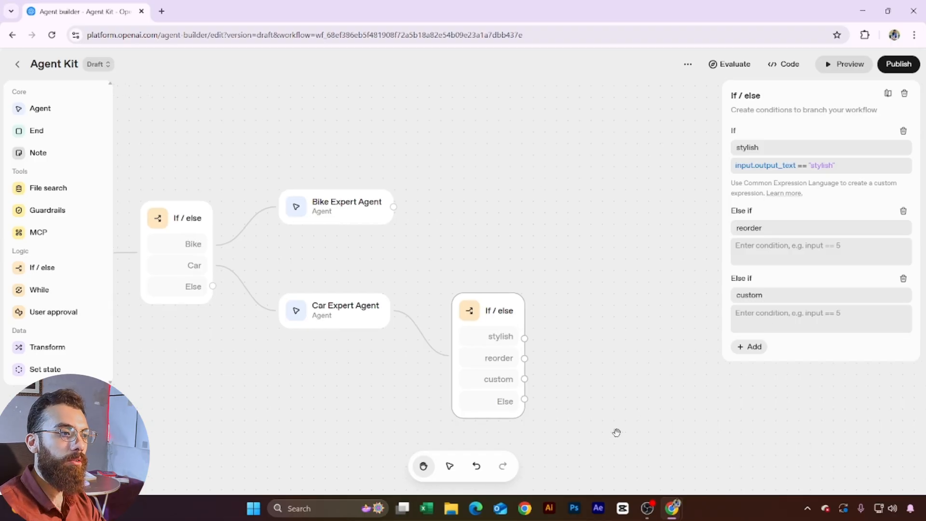
scroll(521, 372, right, 3)
Step: Drop a new Agent node right of the If/else and route the stylish branch into it
click(585, 362)
scroll(550, 329, down, 2)
scroll(549, 329, down, 3)
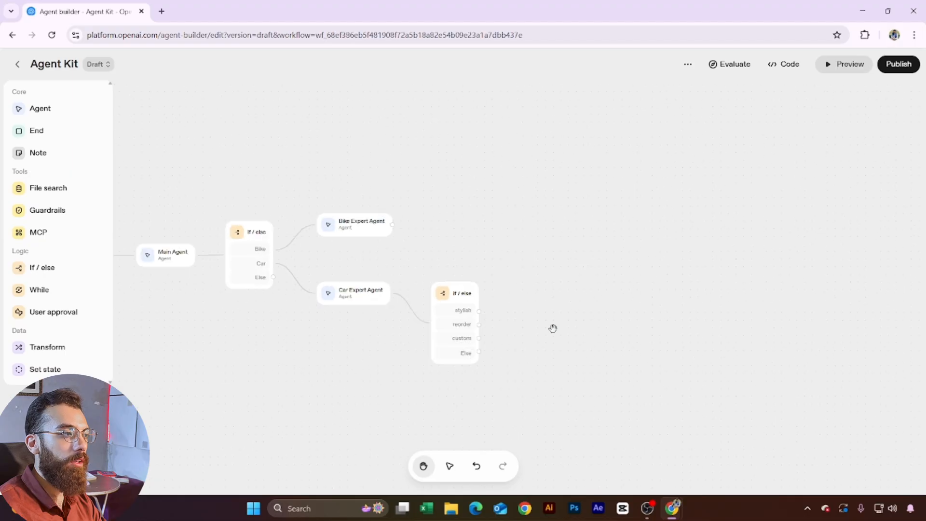
drag(552, 327, 478, 335)
scroll(443, 341, up, 3)
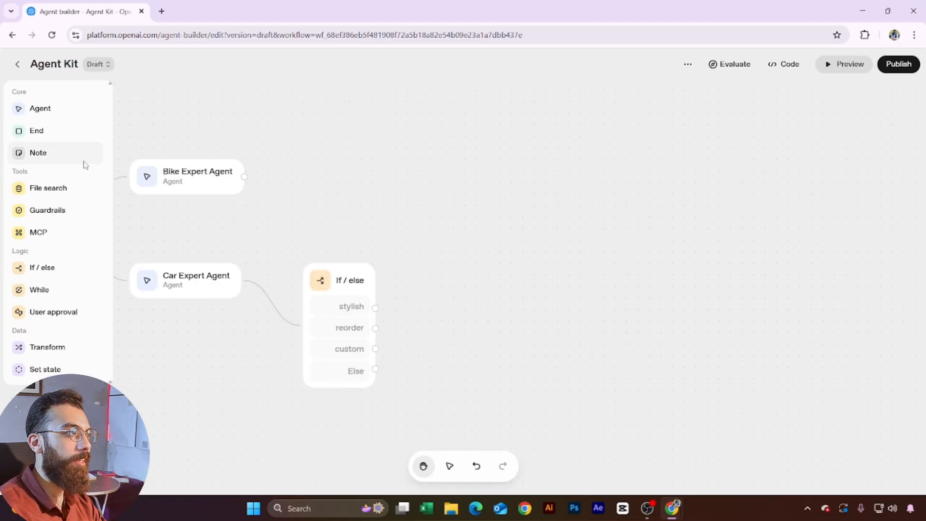
drag(42, 109, 574, 278)
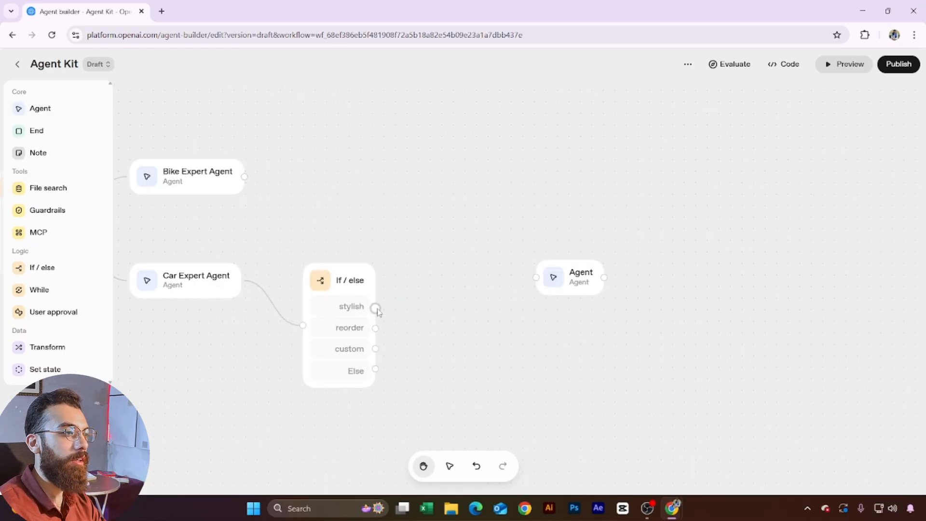
drag(376, 309, 537, 279)
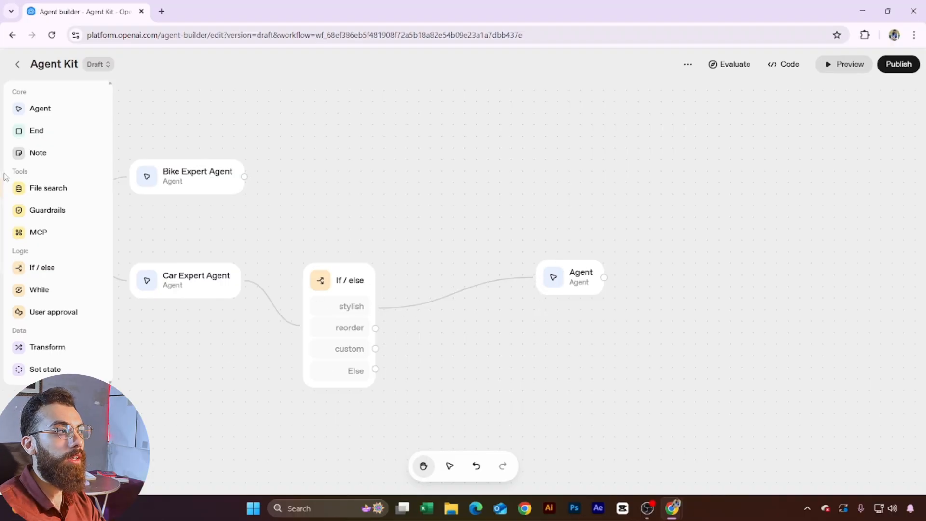
scroll(500, 373, down, 5)
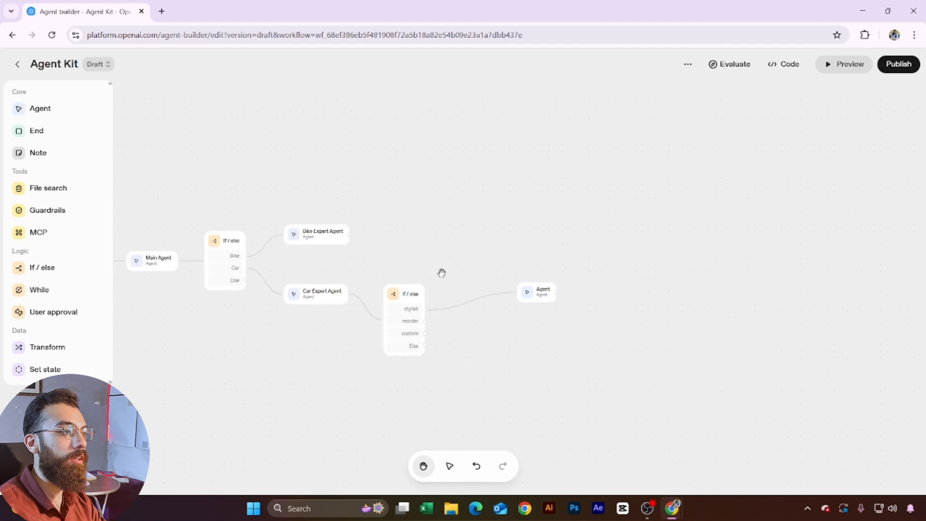
scroll(502, 277, up, 3)
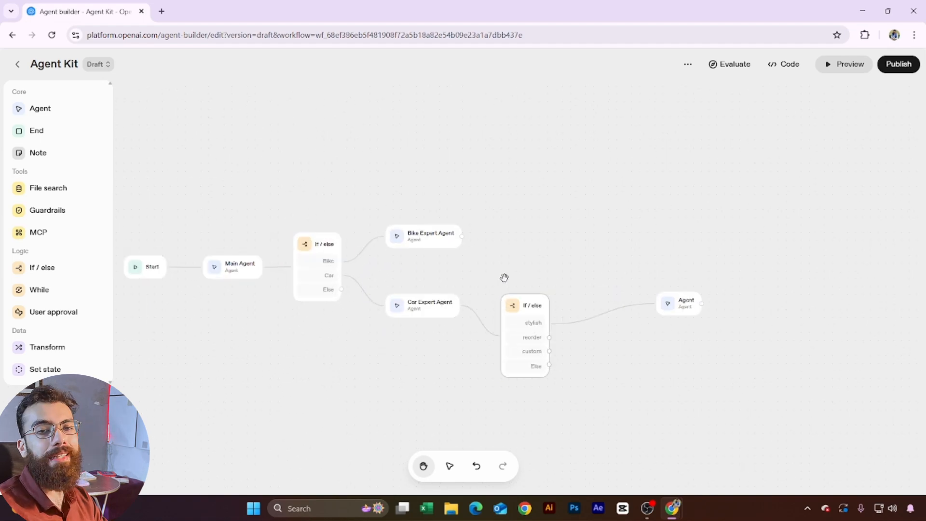